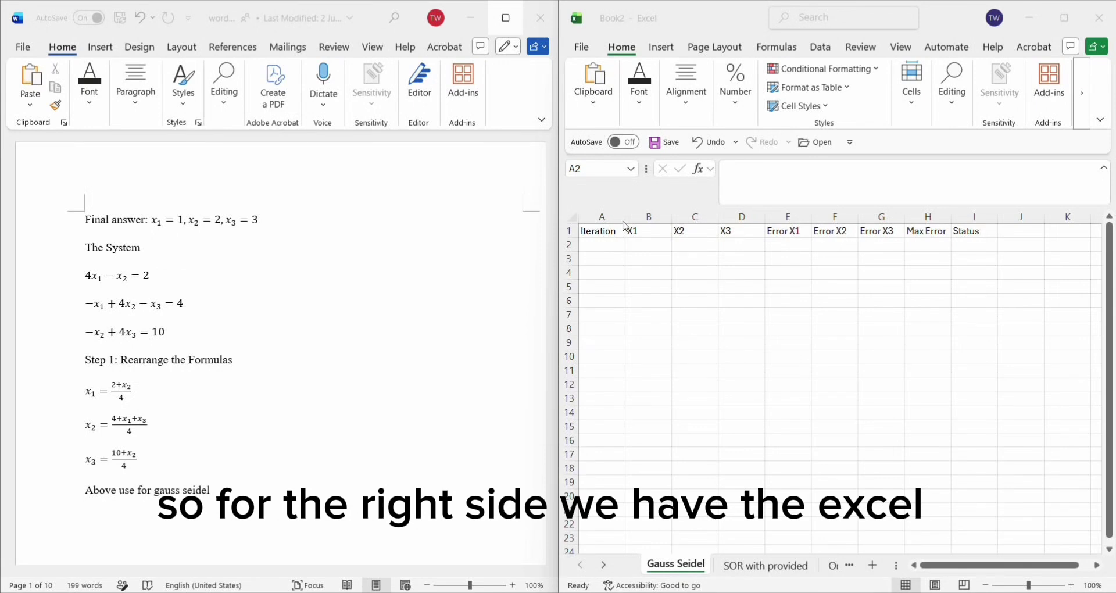
Step: Enter 0 as the starting value for Iteration, X1, X2 and X3 in cells A2 to D2
left_click(605, 245)
type("0")
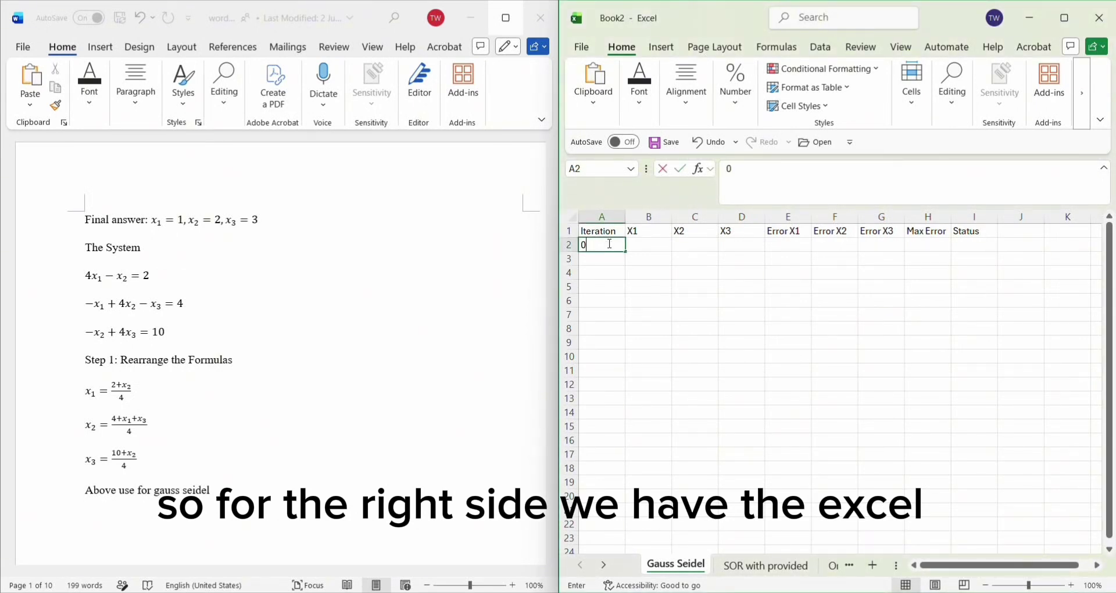
left_click(639, 245)
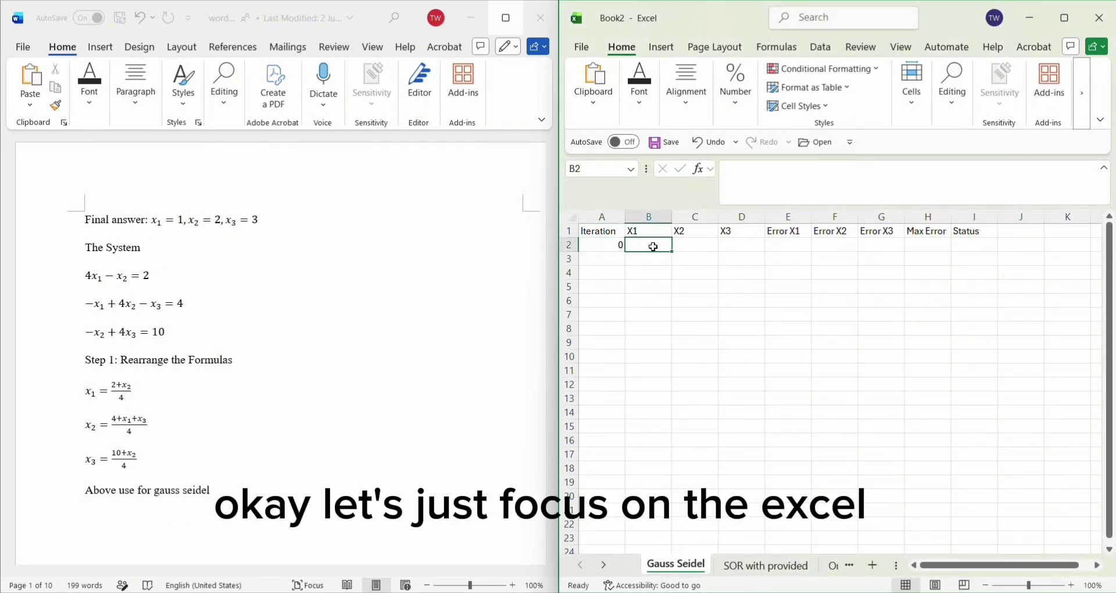
type("0")
left_click(701, 244)
type("0")
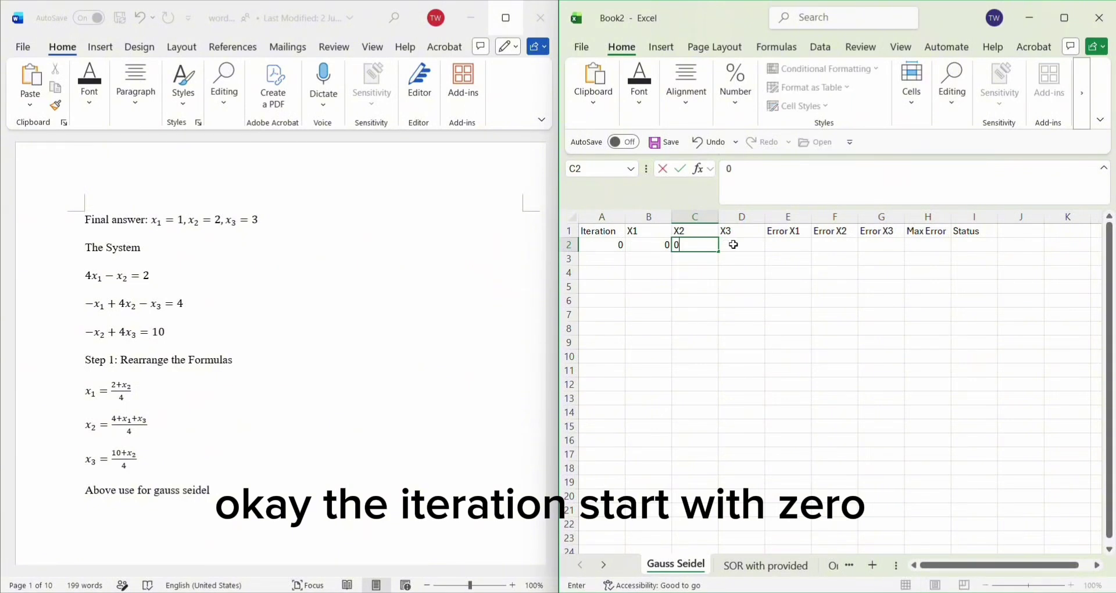
left_click(734, 244)
type("0")
Step: Enter a dash for Error X1 in E2 and fill it across to Error X3 in G2
left_click(789, 246)
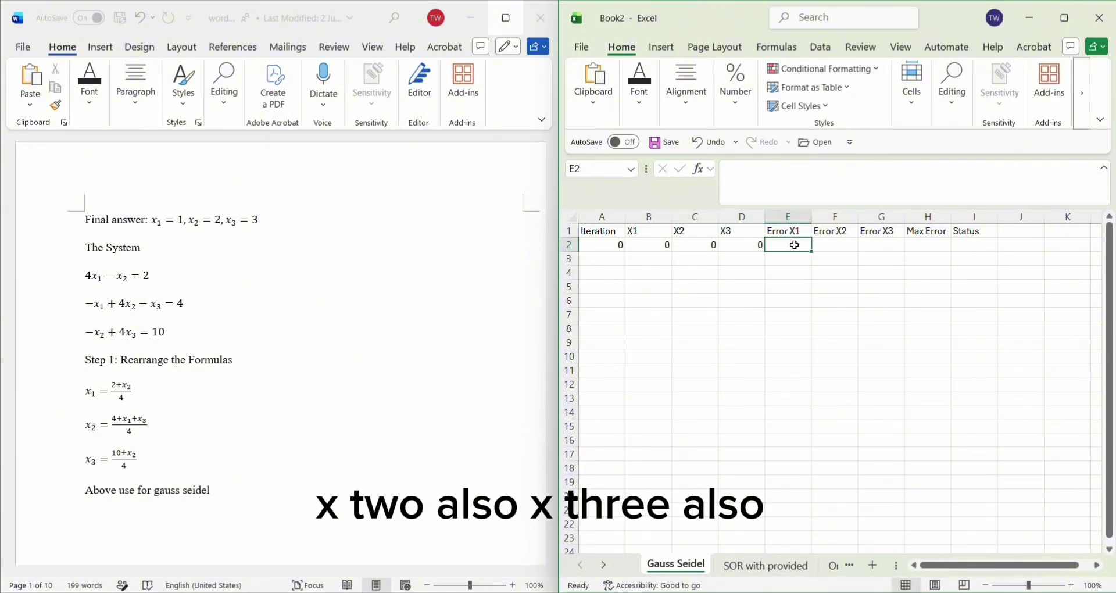
type("-")
left_click(832, 245)
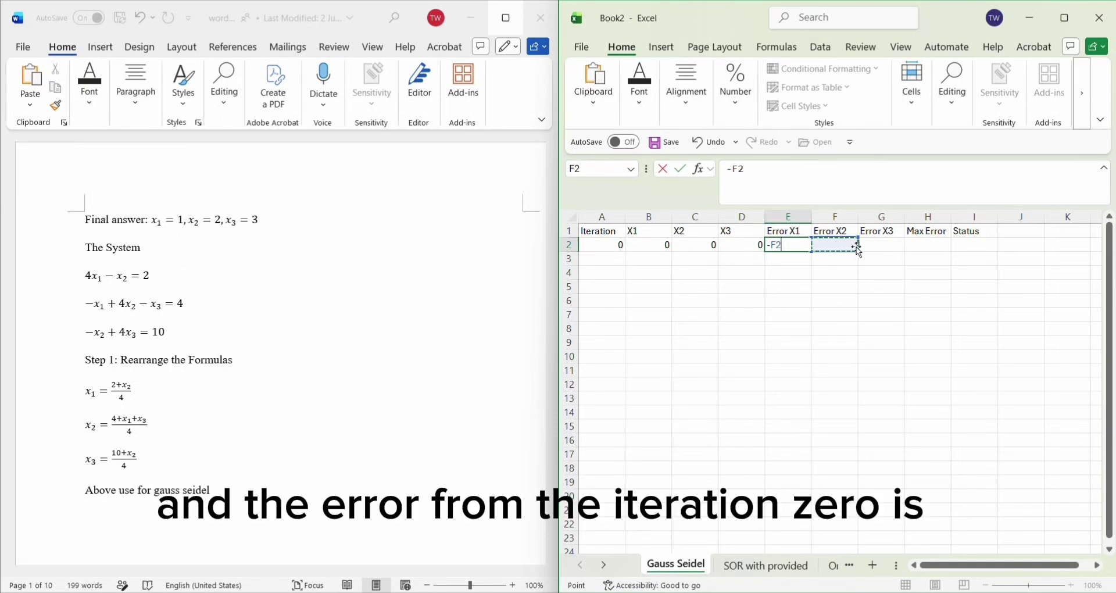
key("Escape")
key("Down")
left_click(784, 245)
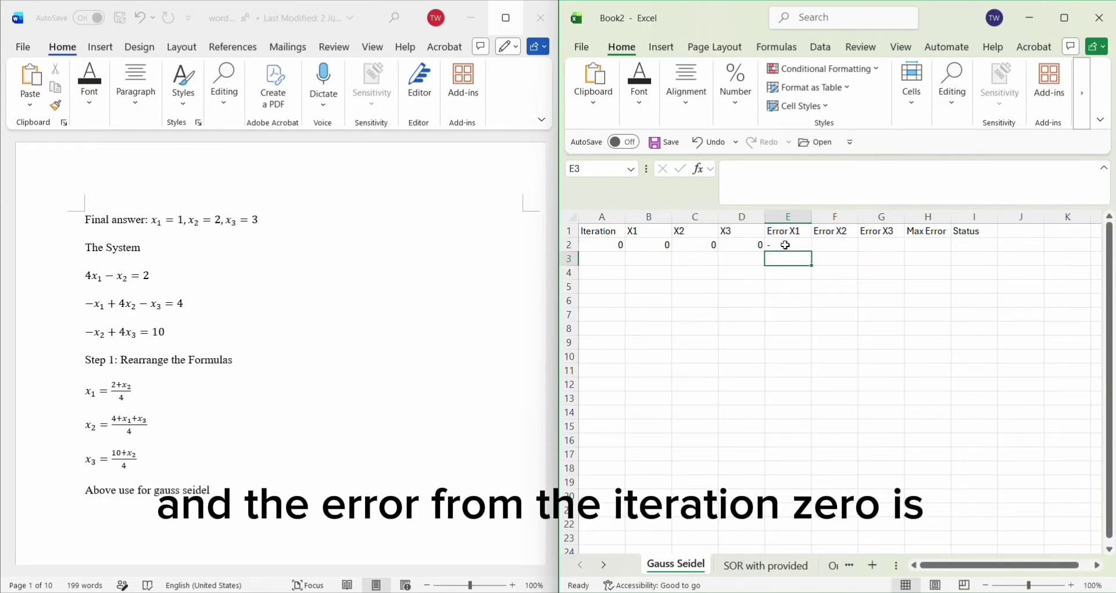
type("-")
key("ctrl+Return")
left_click_drag(812, 253, 867, 264)
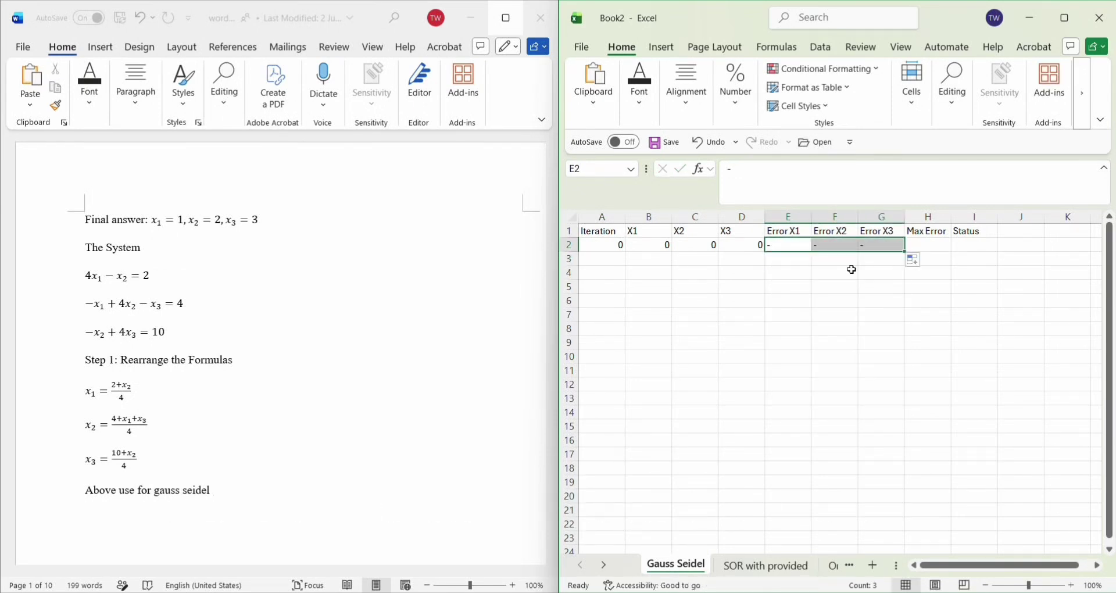
Step: Enter the iteration counter formula =A2+1 in cell A3
left_click(599, 257)
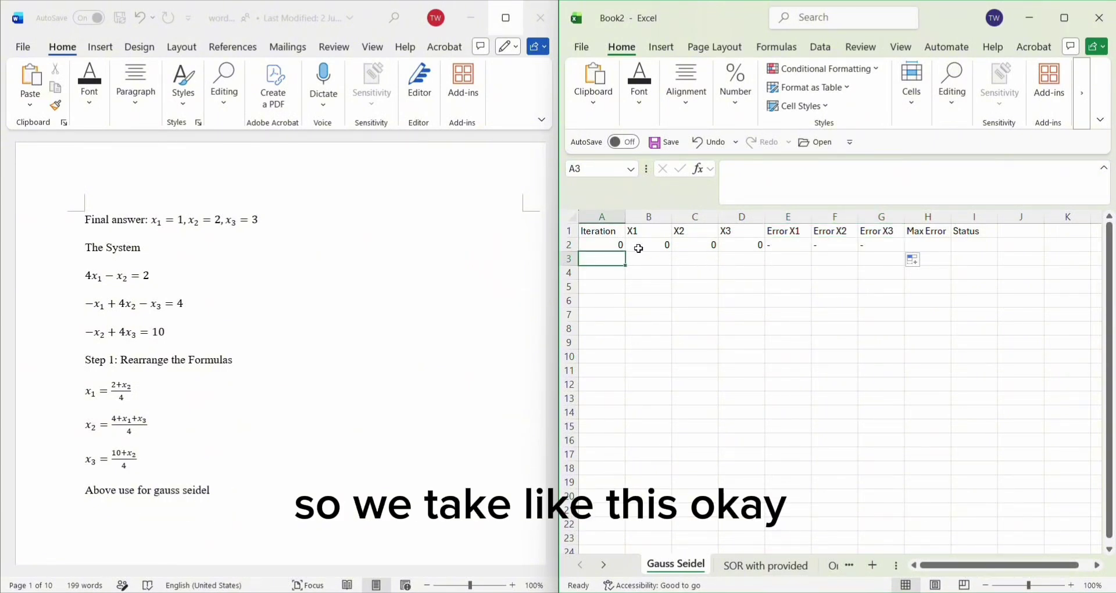
type("=")
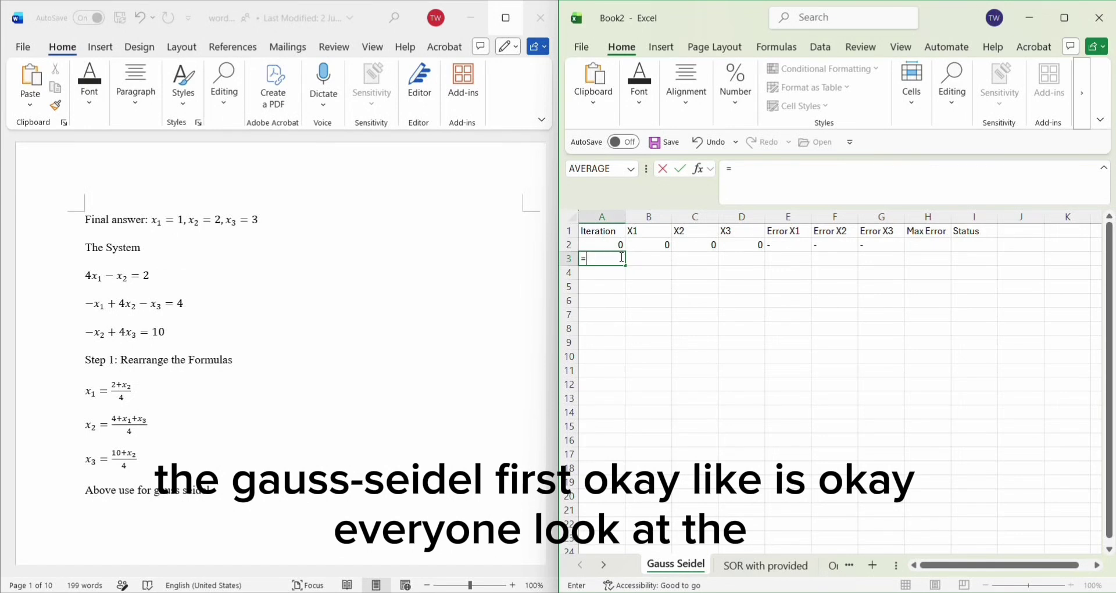
left_click(619, 245)
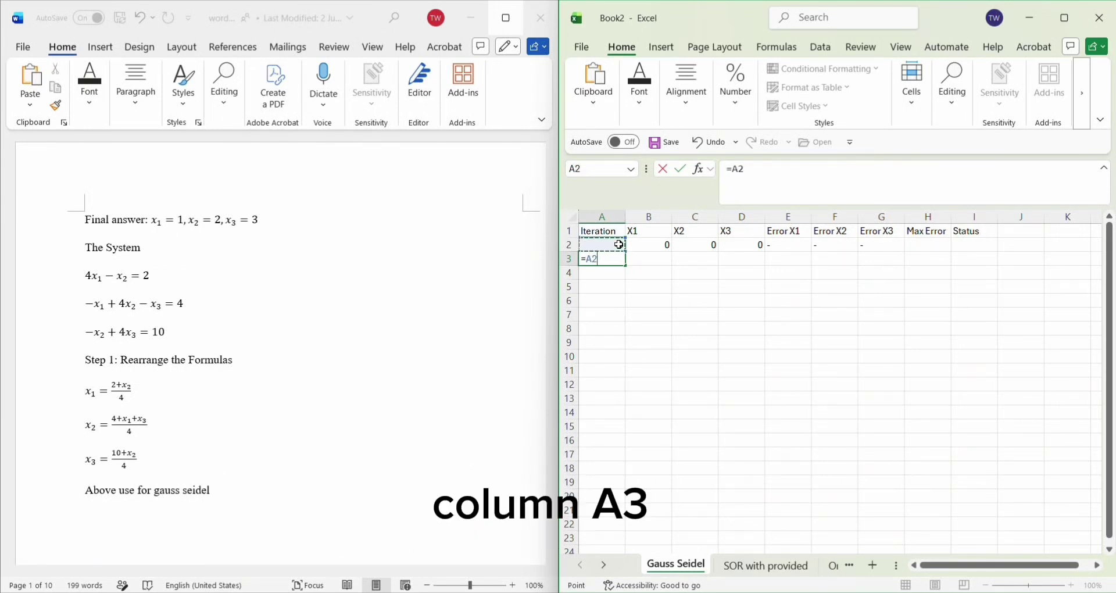
type("+1")
key("Return")
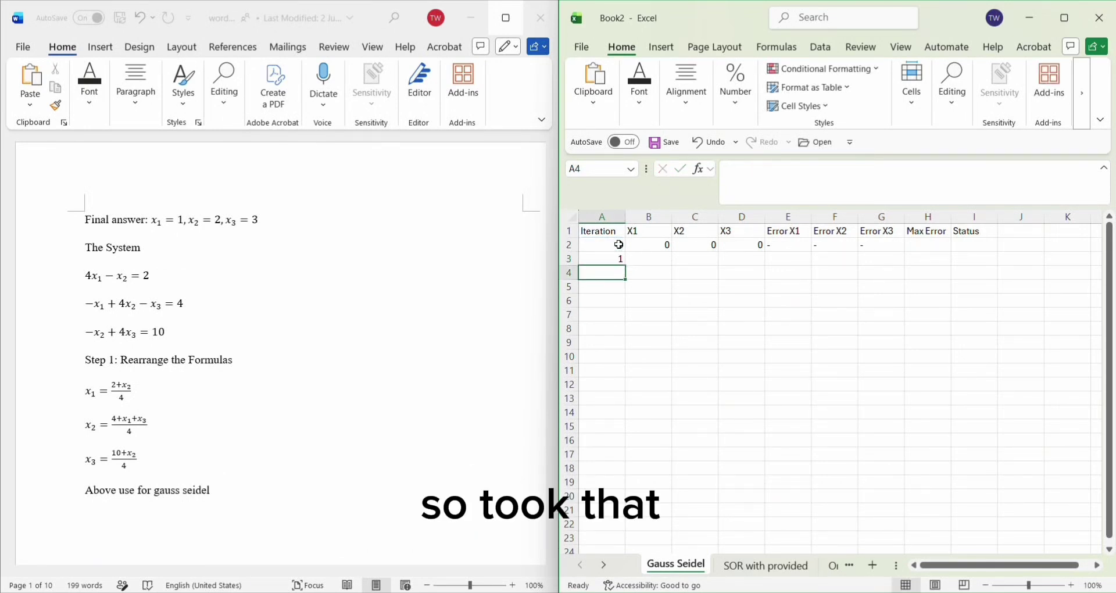
Step: Enter the rearranged X1 formula =(2+C2)/4 in cell B3
left_click(647, 259)
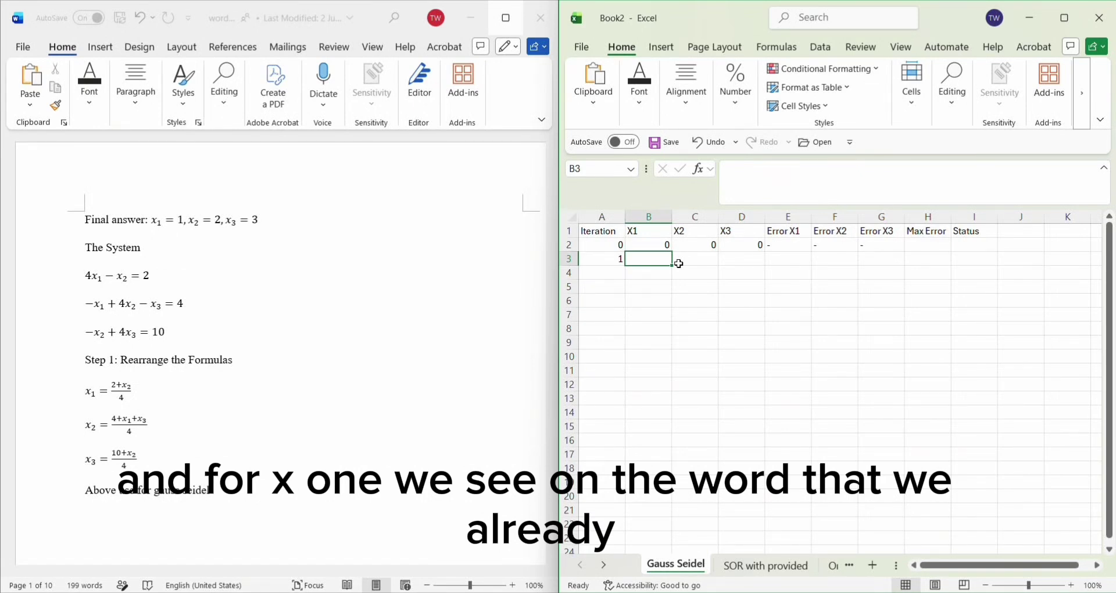
type("=")
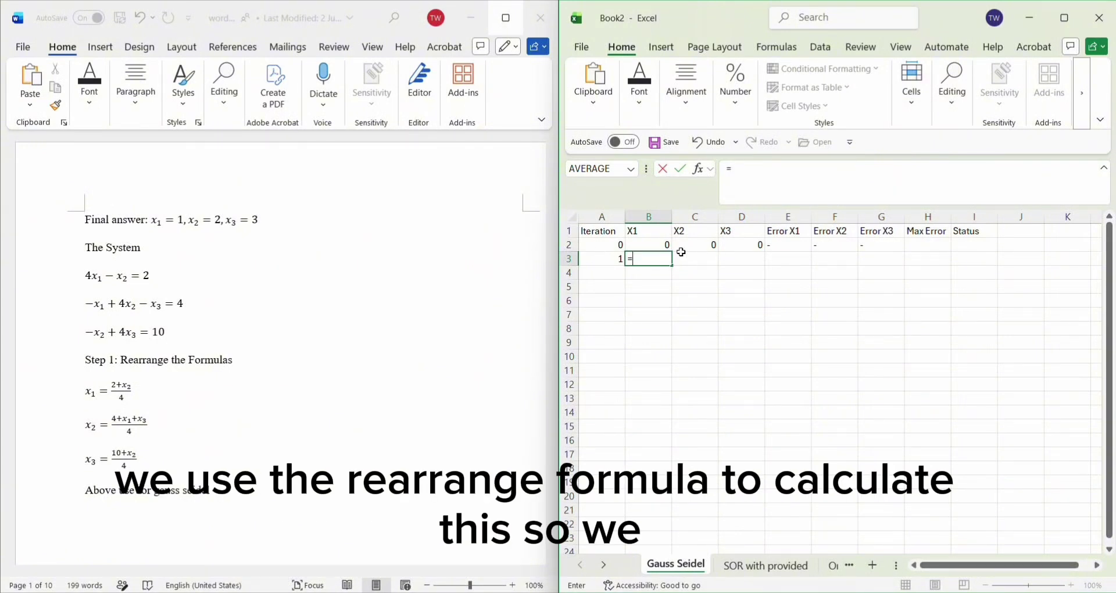
type("(")
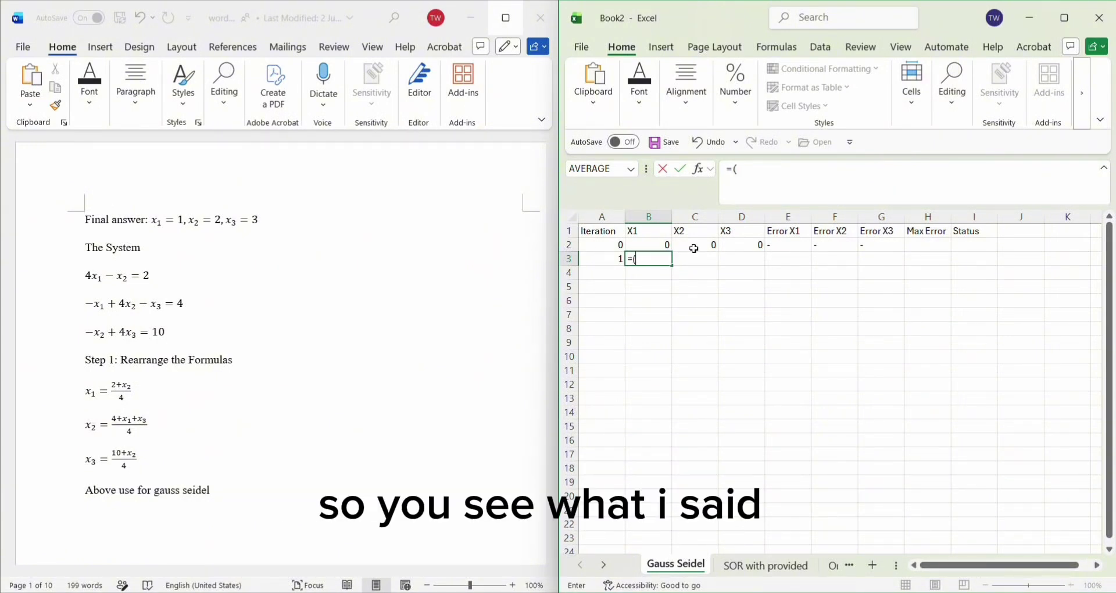
type("2")
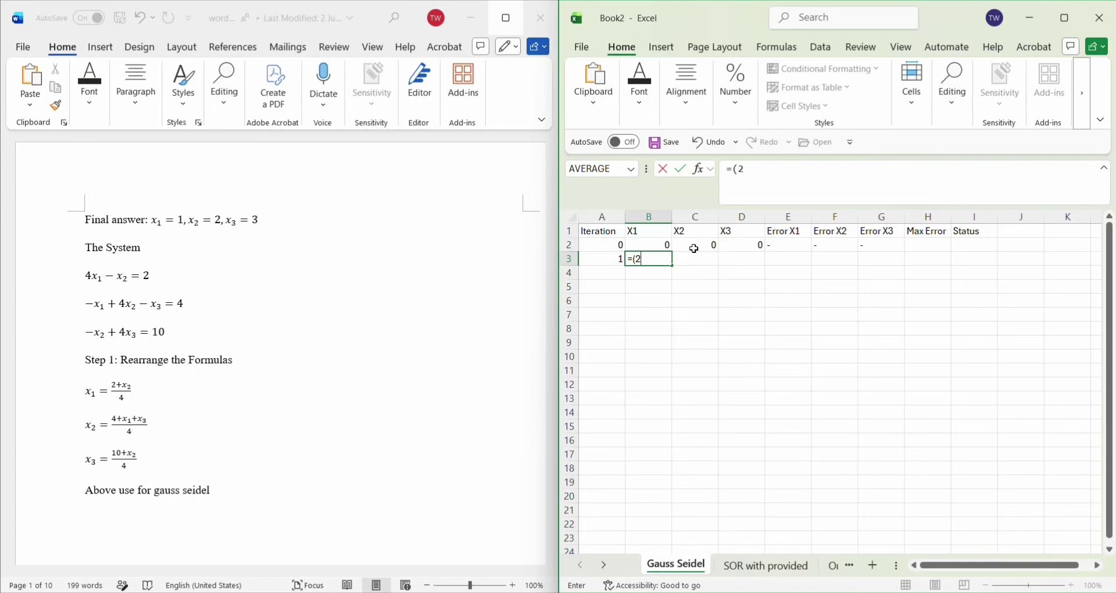
type("+")
left_click(694, 247)
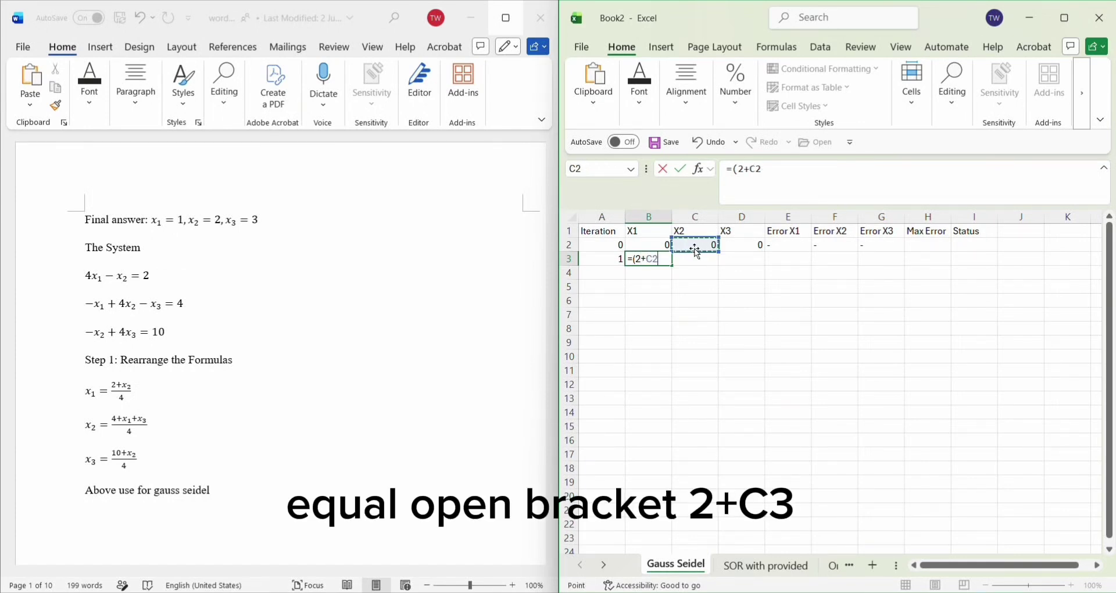
type(")/4")
key("Return")
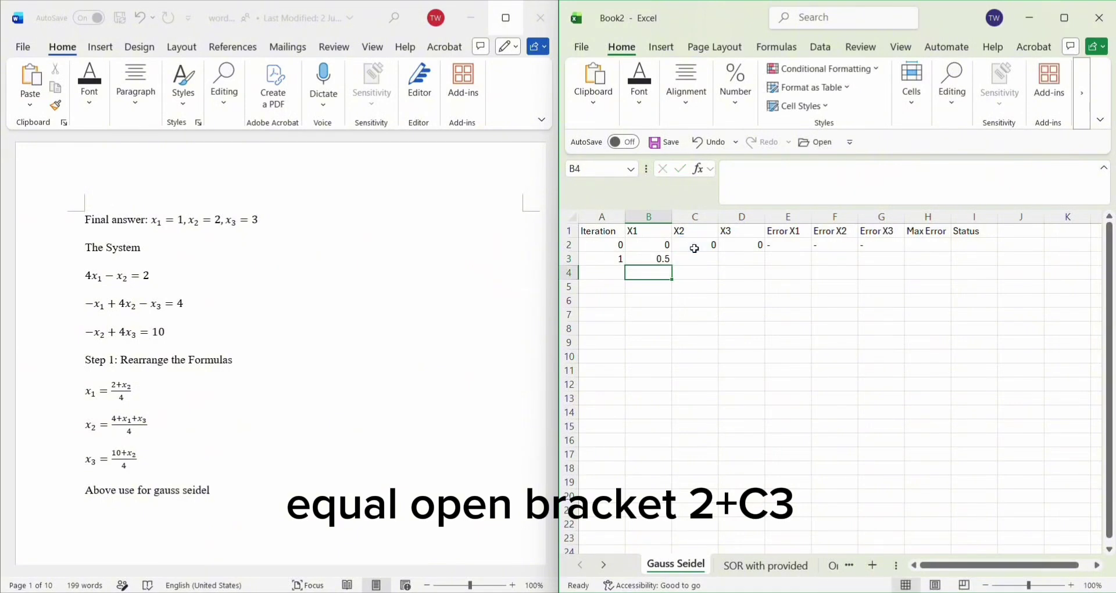
Step: Enter the rearranged X2 formula =(4+B3+D2)/4 in cell C3
left_click(685, 258)
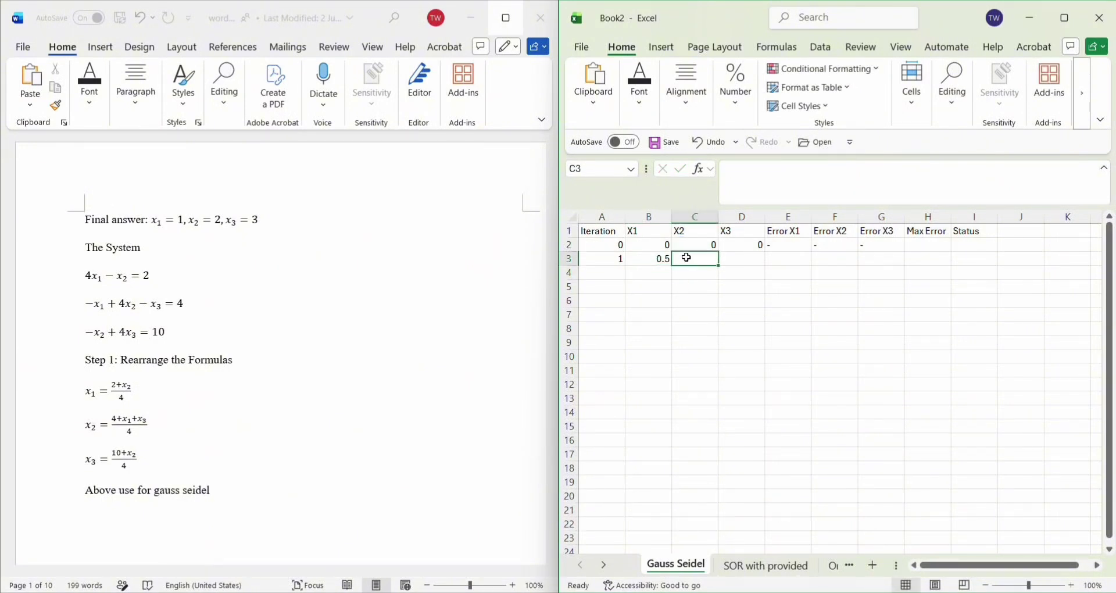
type("=(")
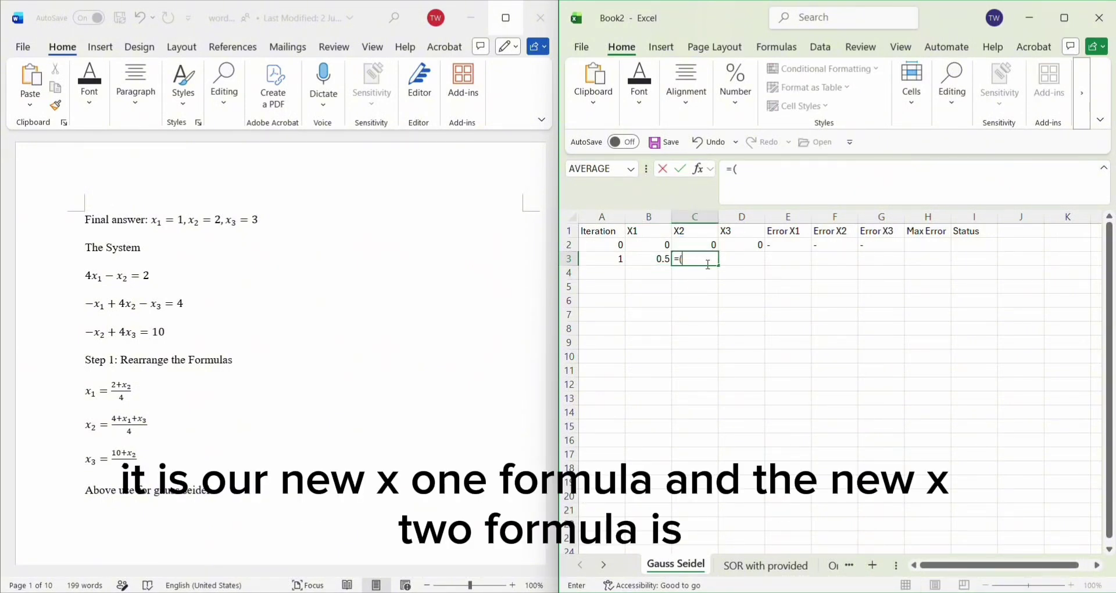
type("4+")
left_click(652, 259)
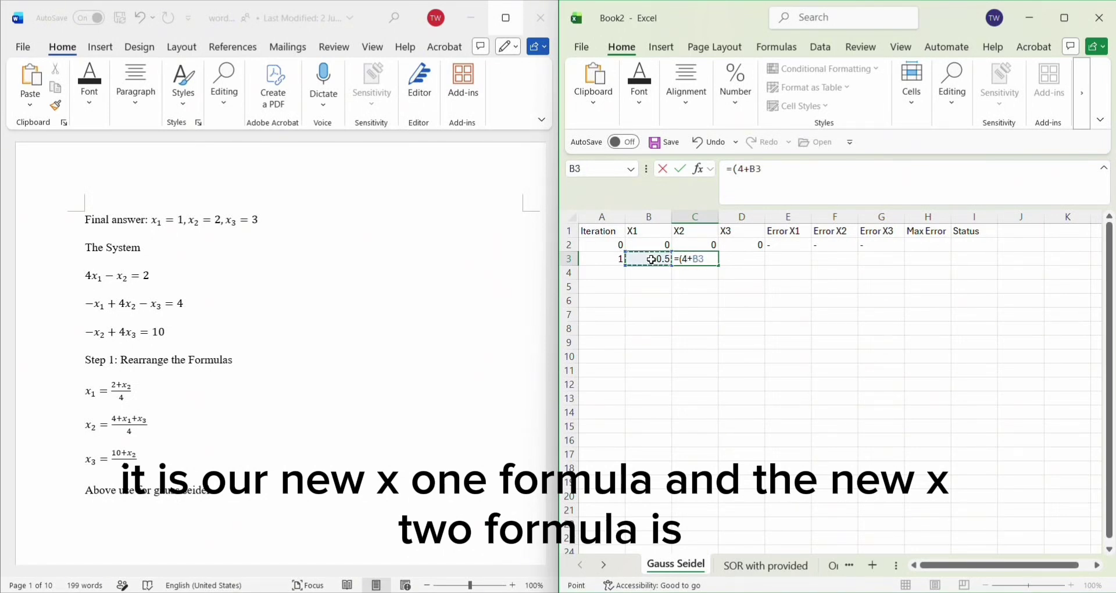
type("+")
left_click(750, 245)
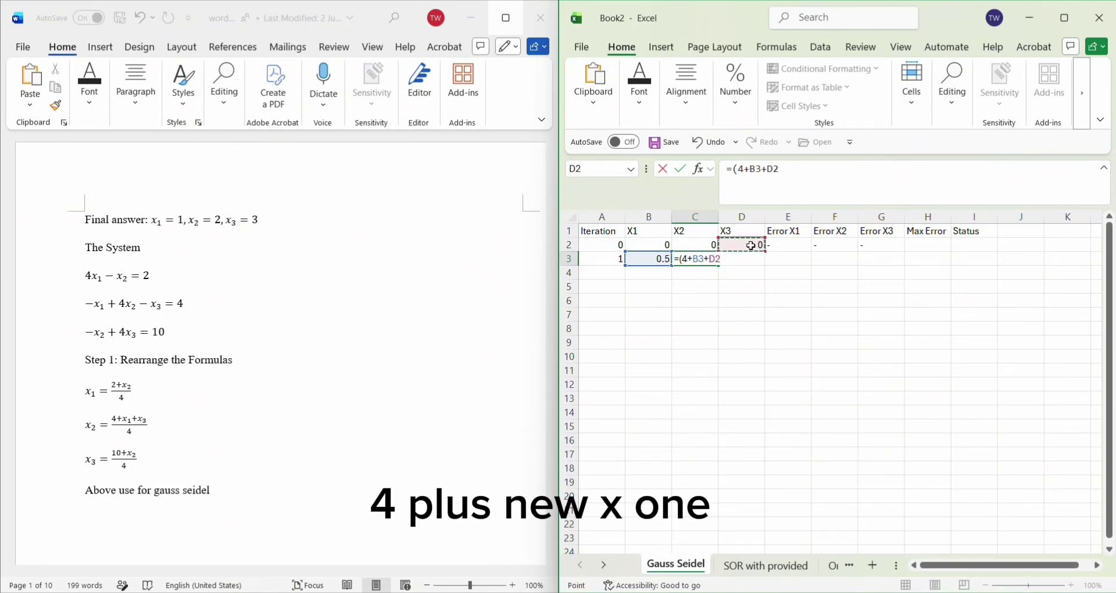
type(")/4")
key("Return")
Step: Enter the rearranged X3 formula =(10+C3)/4 in cell D3
left_click(739, 260)
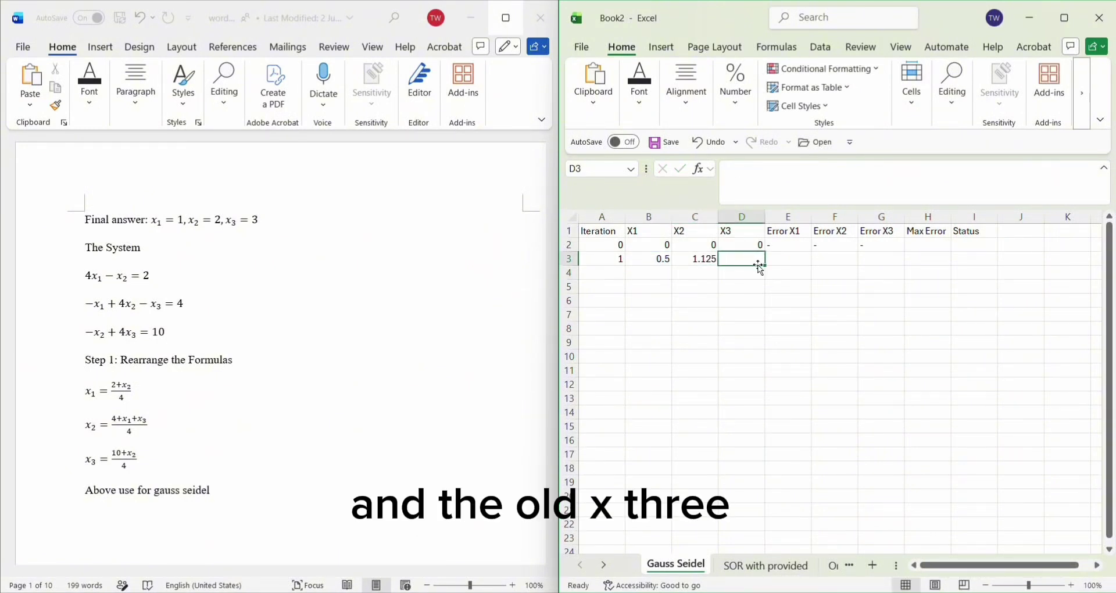
type("=")
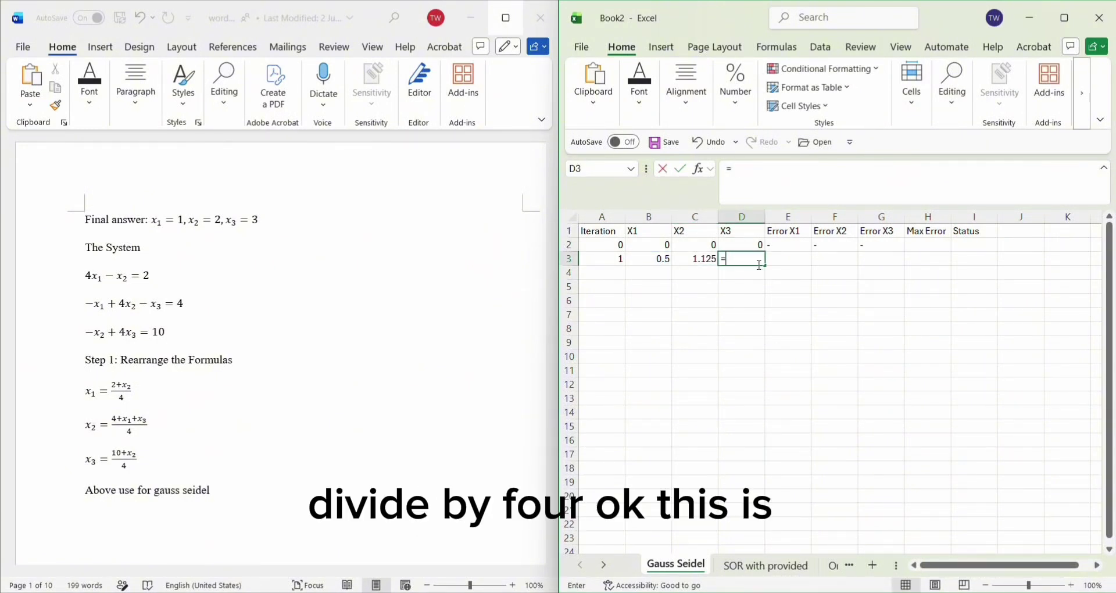
type("(")
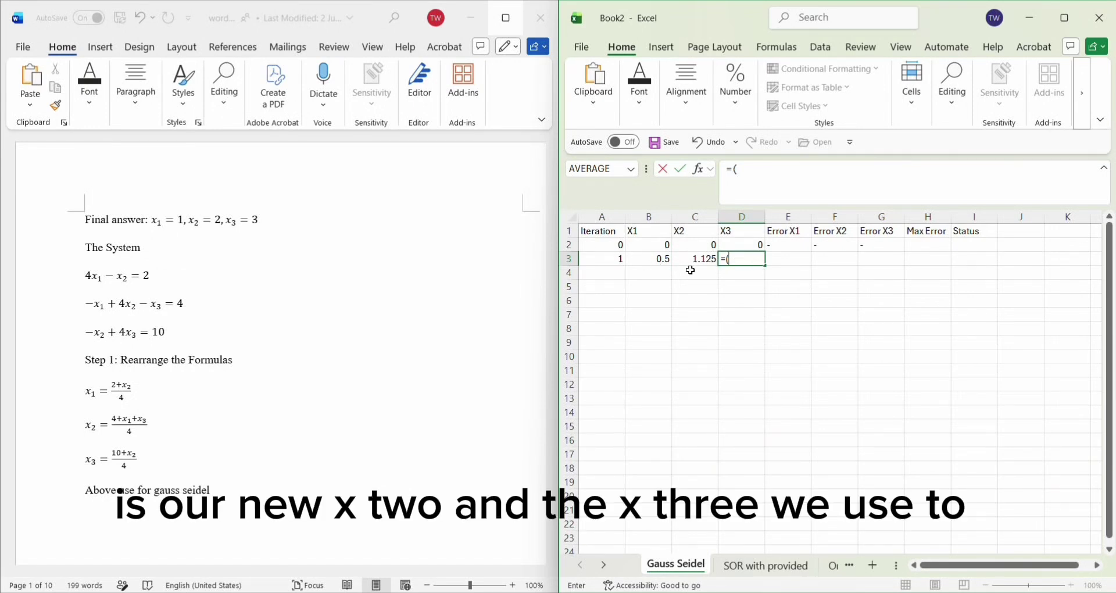
type("10+")
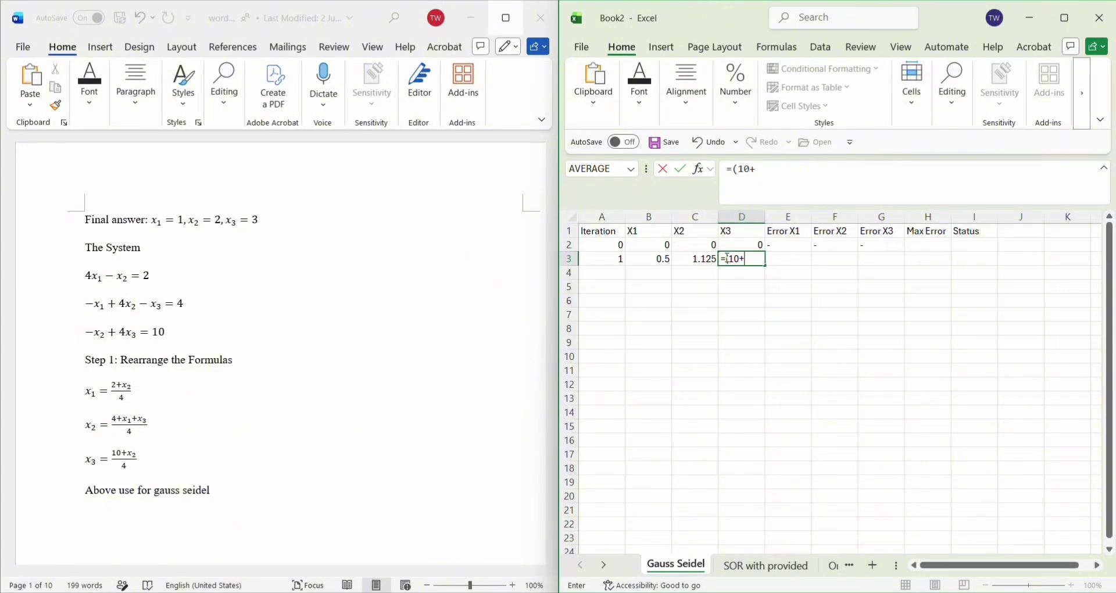
left_click(688, 261)
type(")/")
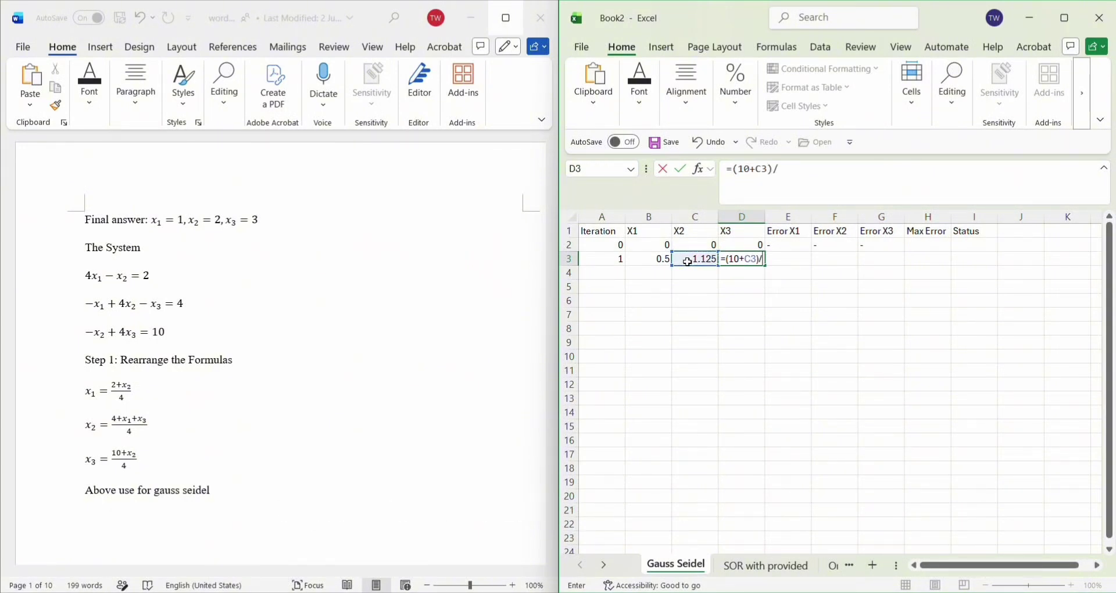
type("4")
key("Return")
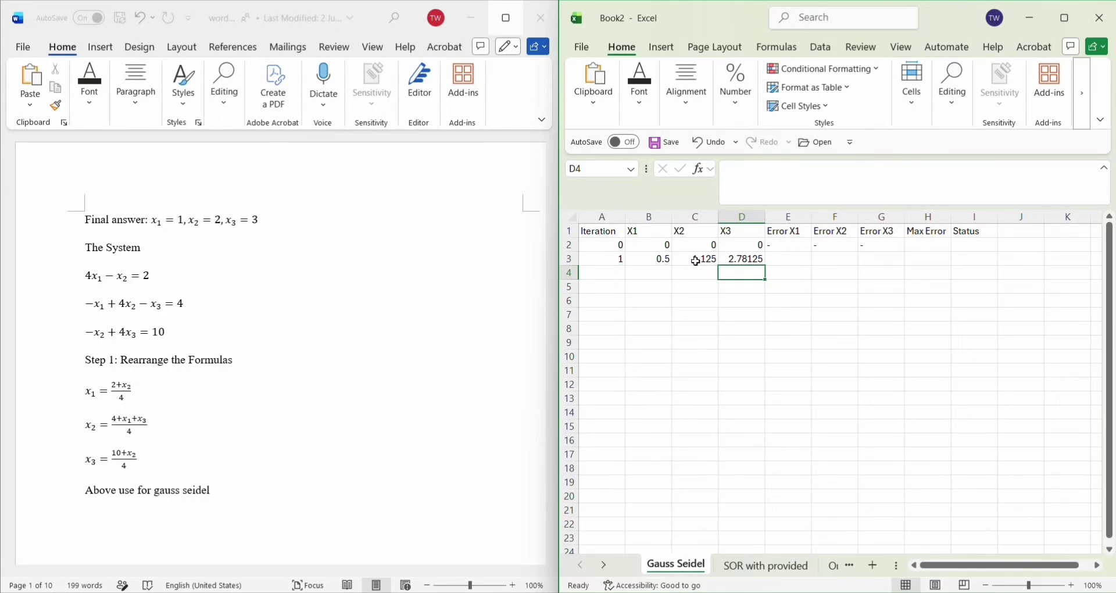
Step: Enter the Error X1 formula =ABS(B3-B2) in E3 and fill it across to Error X3 in G3
left_click(783, 258)
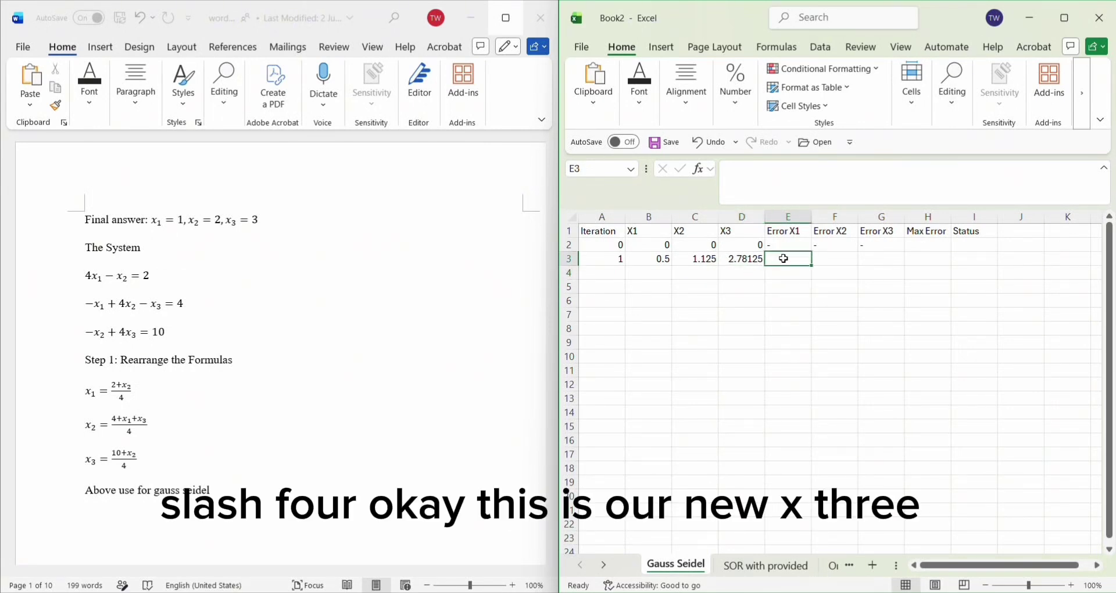
type("=")
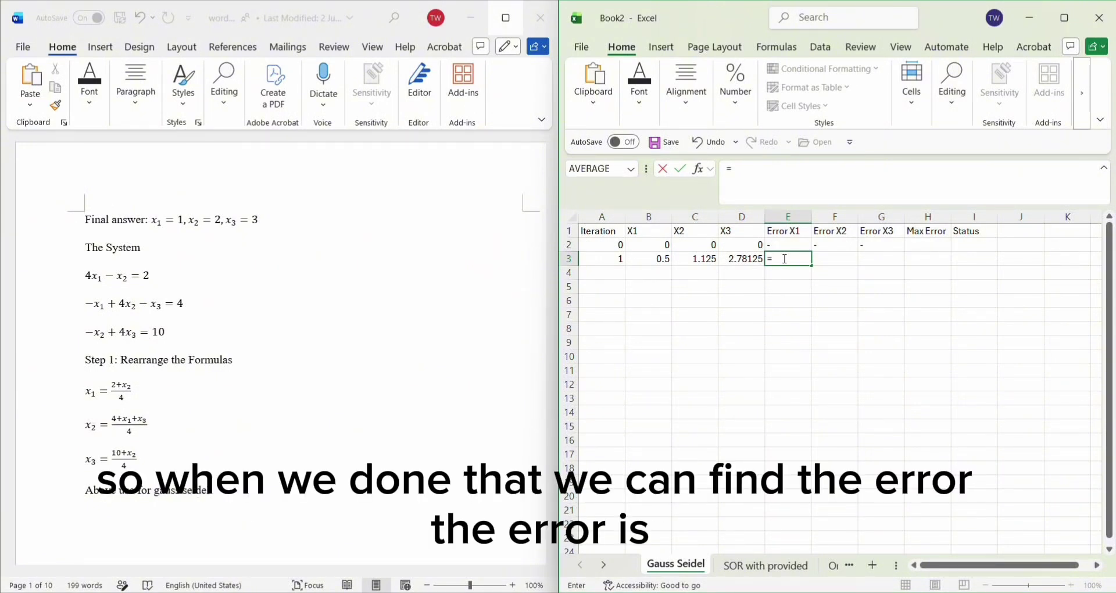
type("Abs(")
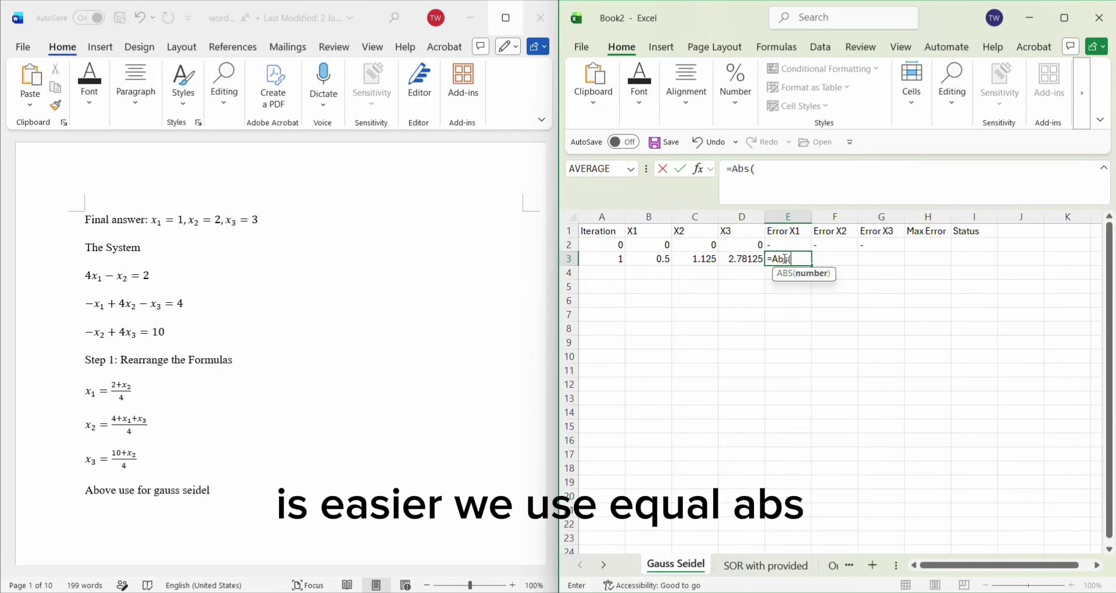
left_click(654, 259)
type("-")
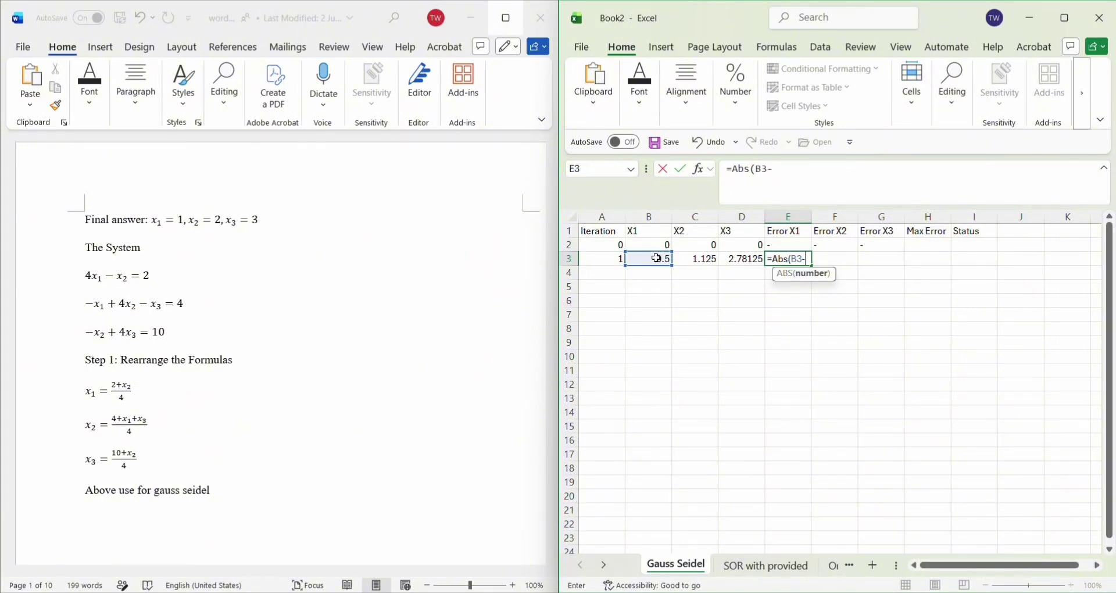
left_click(662, 246)
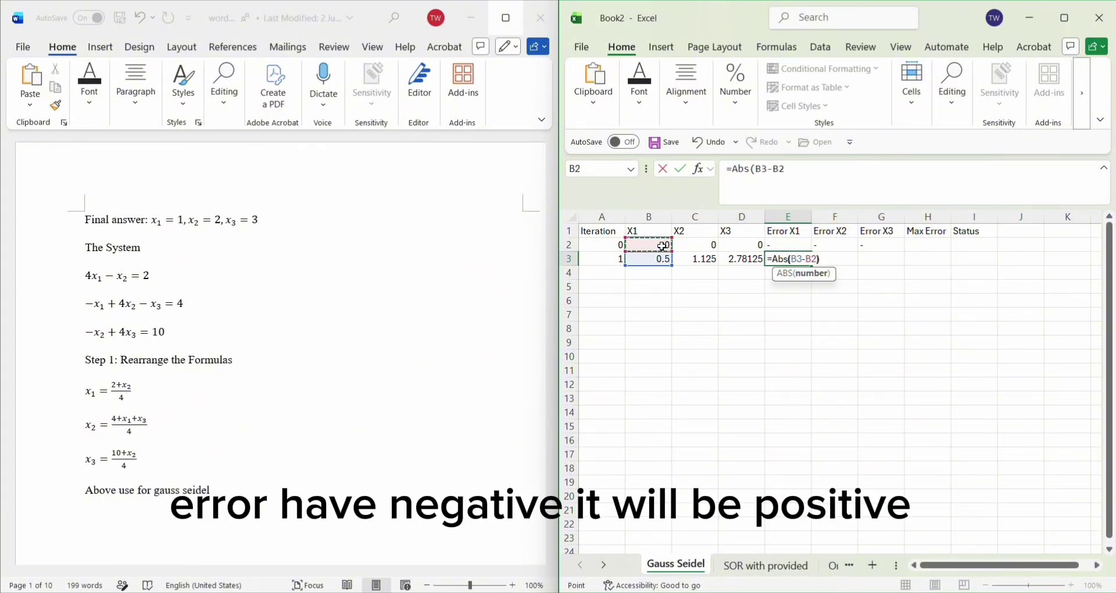
key("Return")
left_click(802, 260)
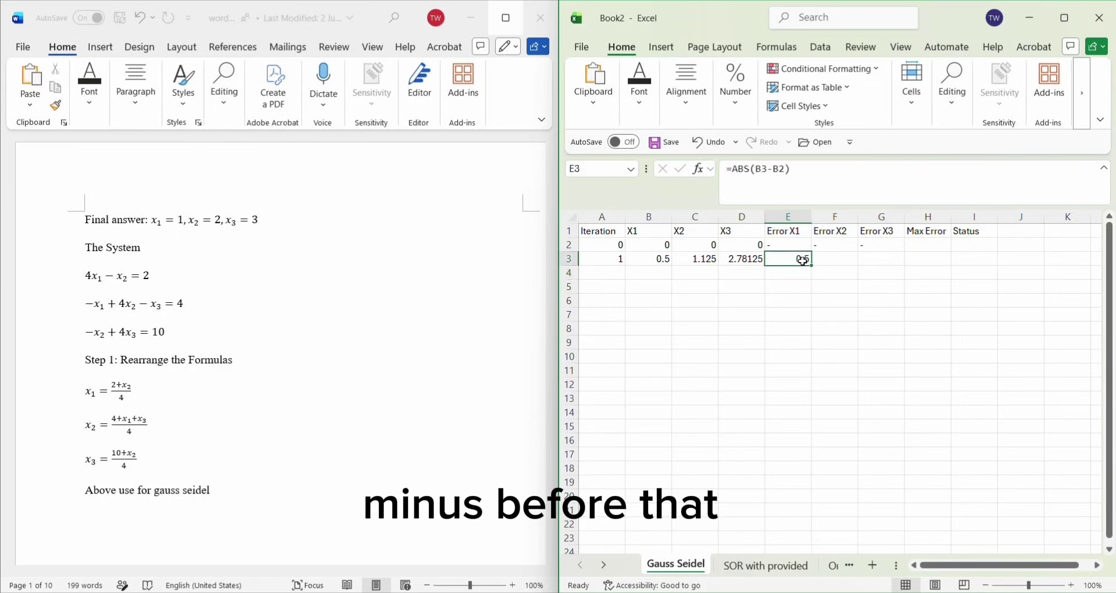
left_click_drag(811, 265, 898, 266)
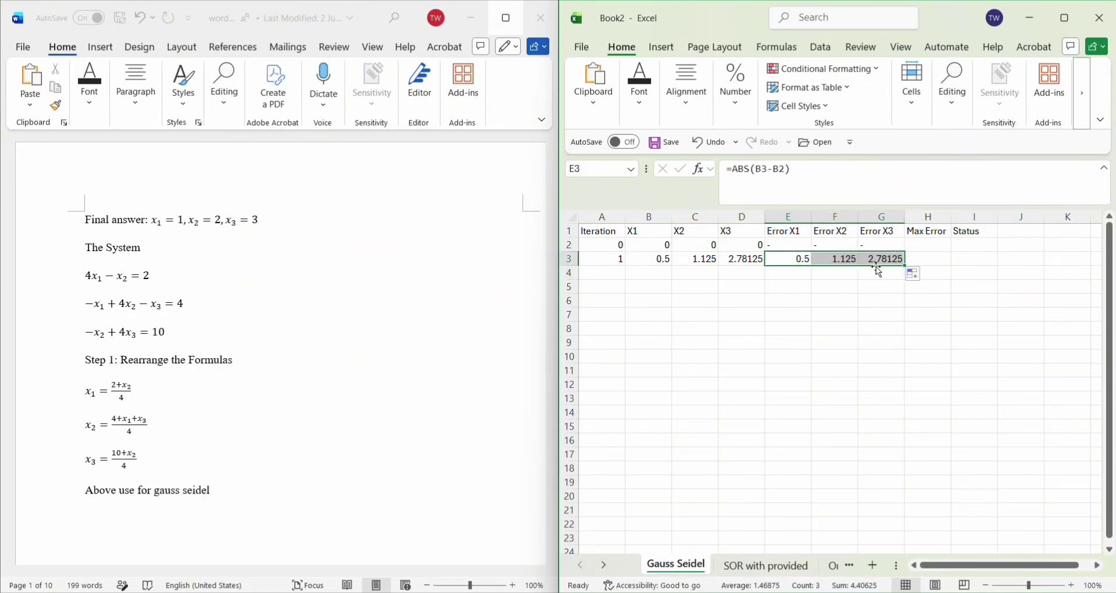
Step: Enter the Max Error formula =MAX(E3:G3) for iteration 1 in cell H3
left_click(920, 258)
type("=")
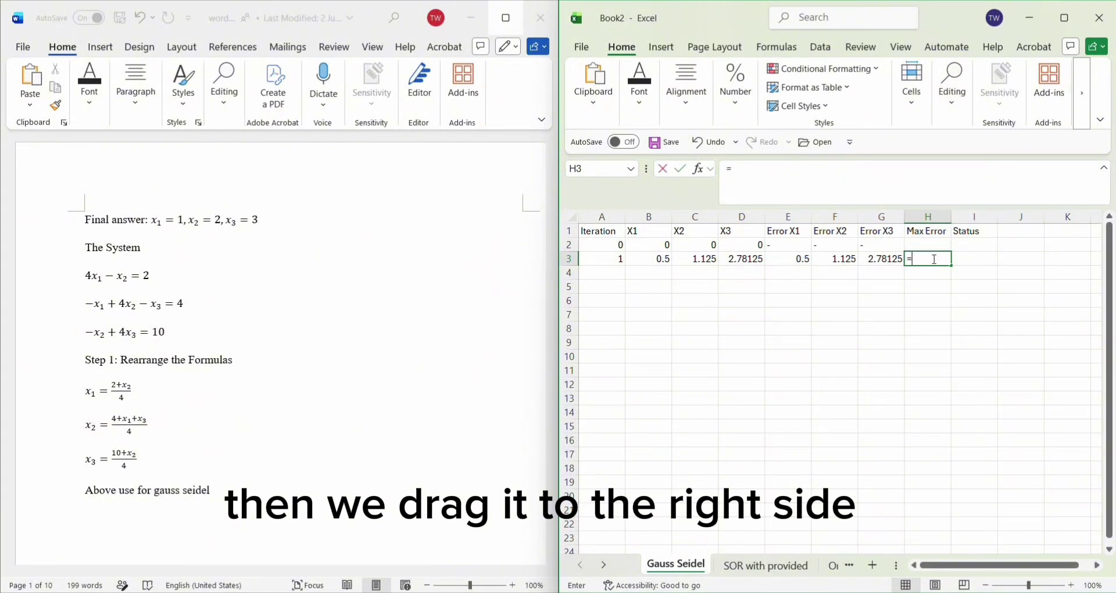
type("Max(")
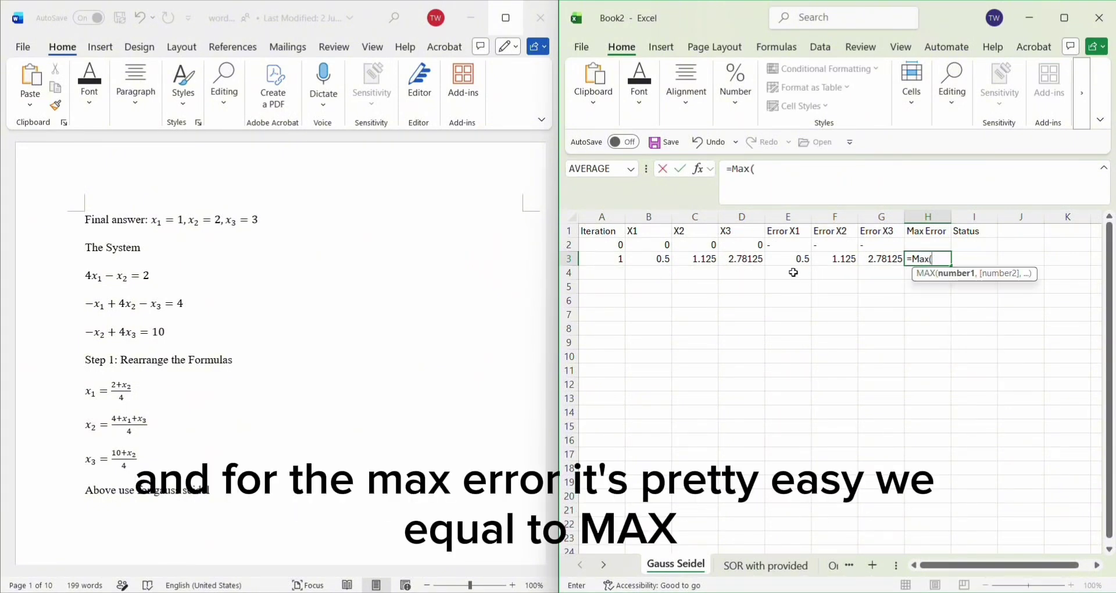
left_click_drag(781, 259, 880, 256)
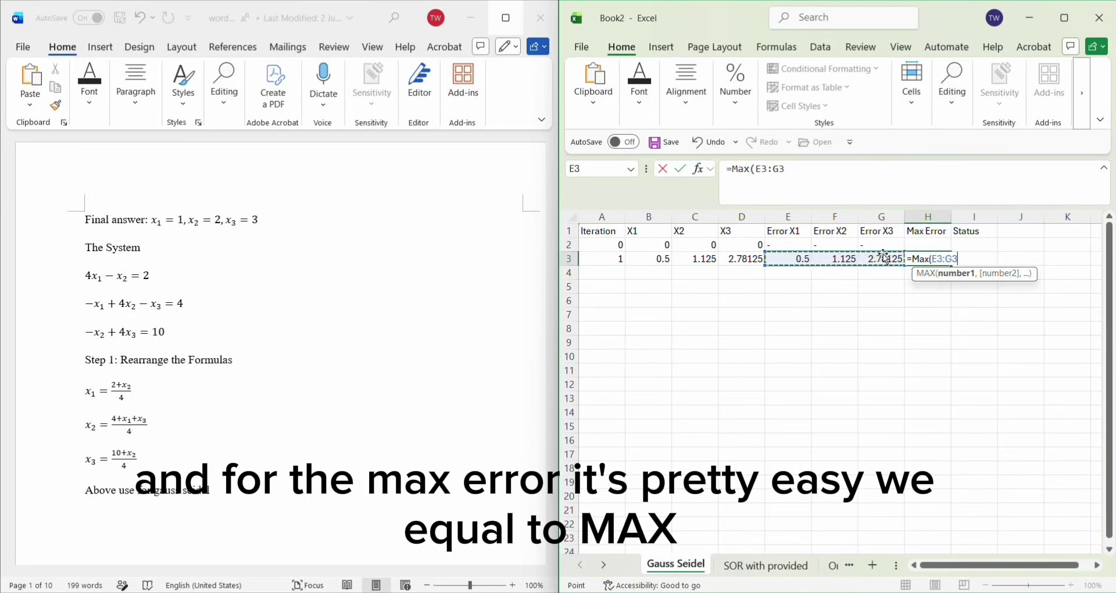
key("Return")
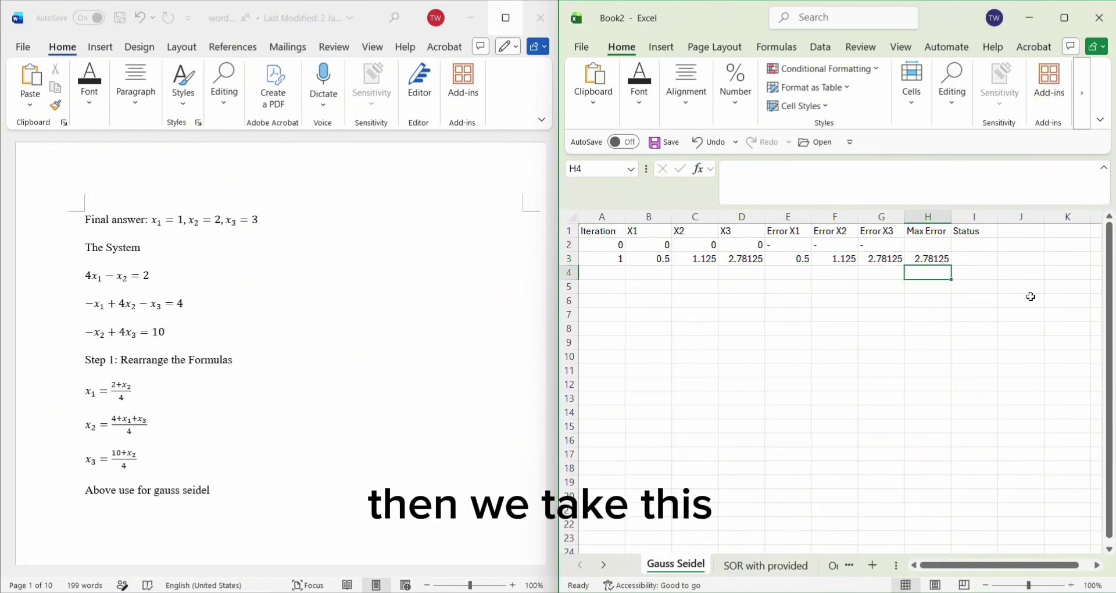
Step: Enter the Status formula =IF(H3<0.00001,"Stop","Continous") in cell I3
left_click(977, 260)
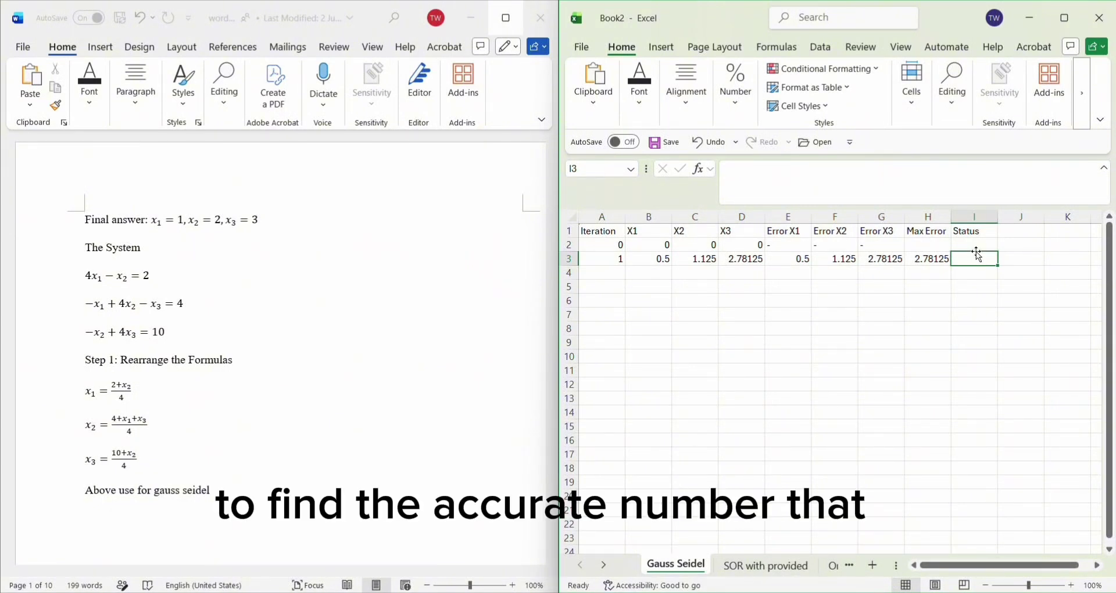
type("=if")
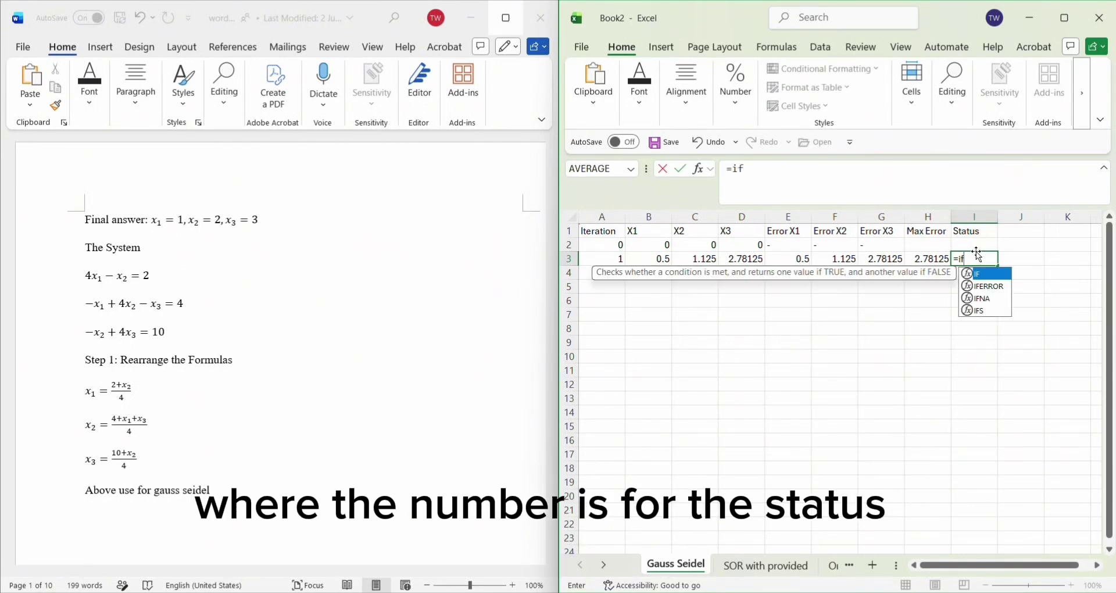
type("(")
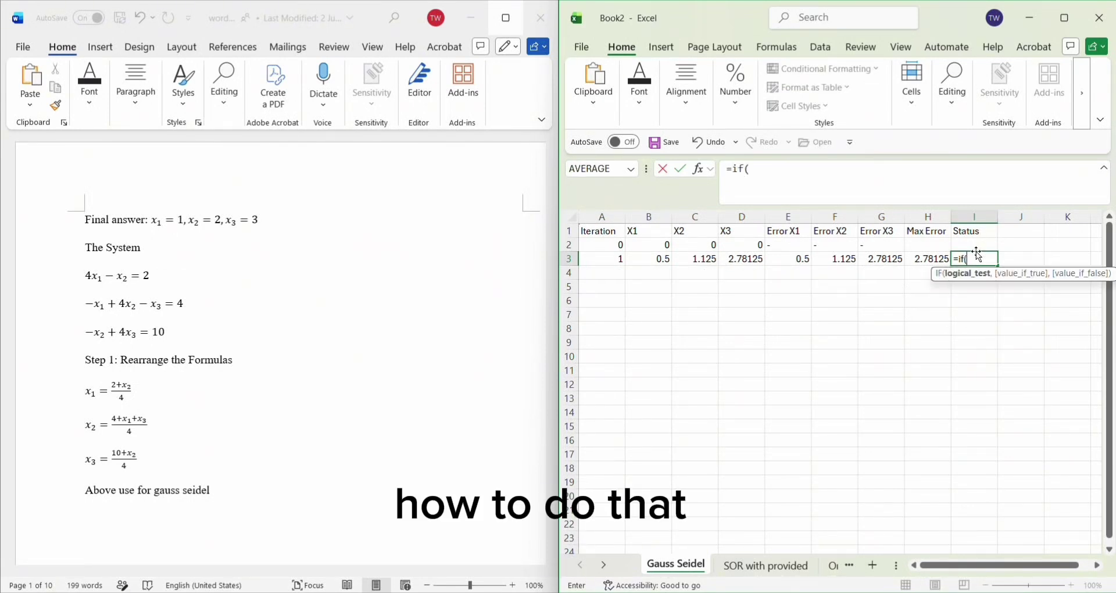
left_click(937, 260)
type("<")
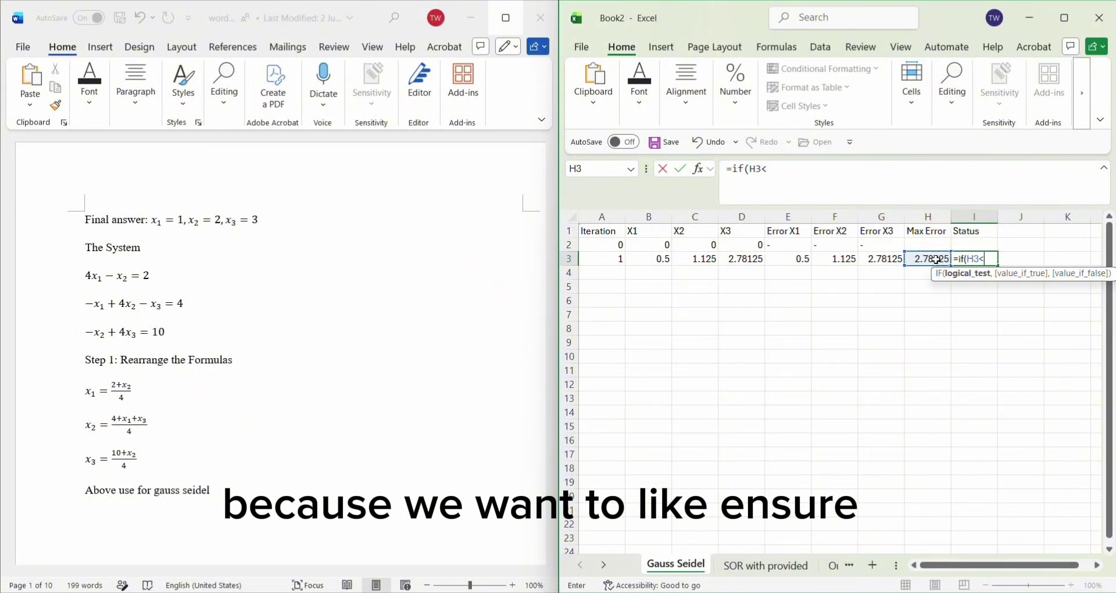
type("0.0")
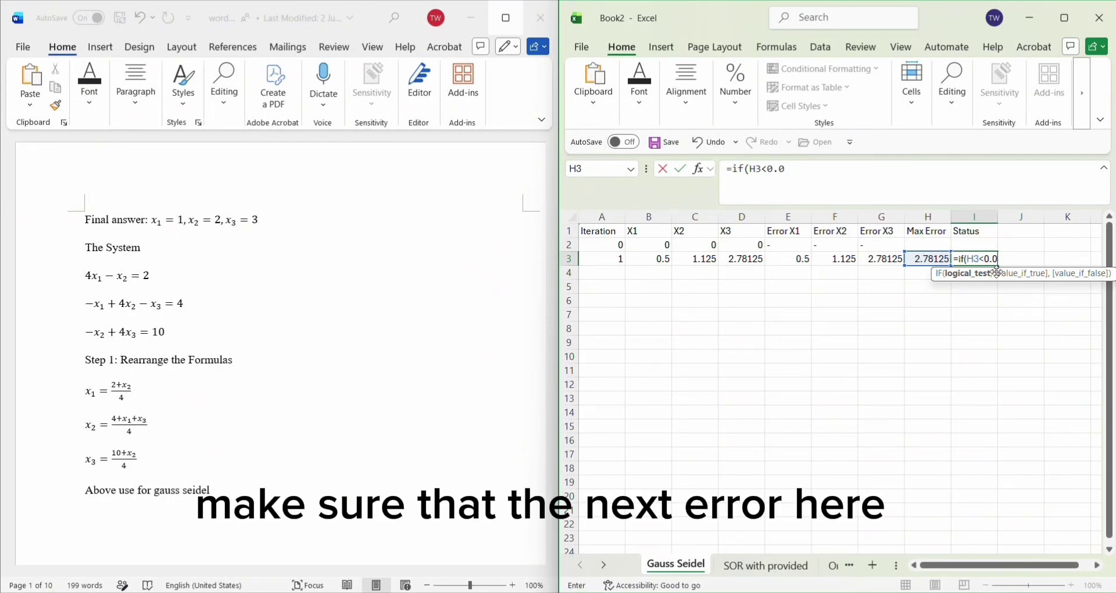
type("000")
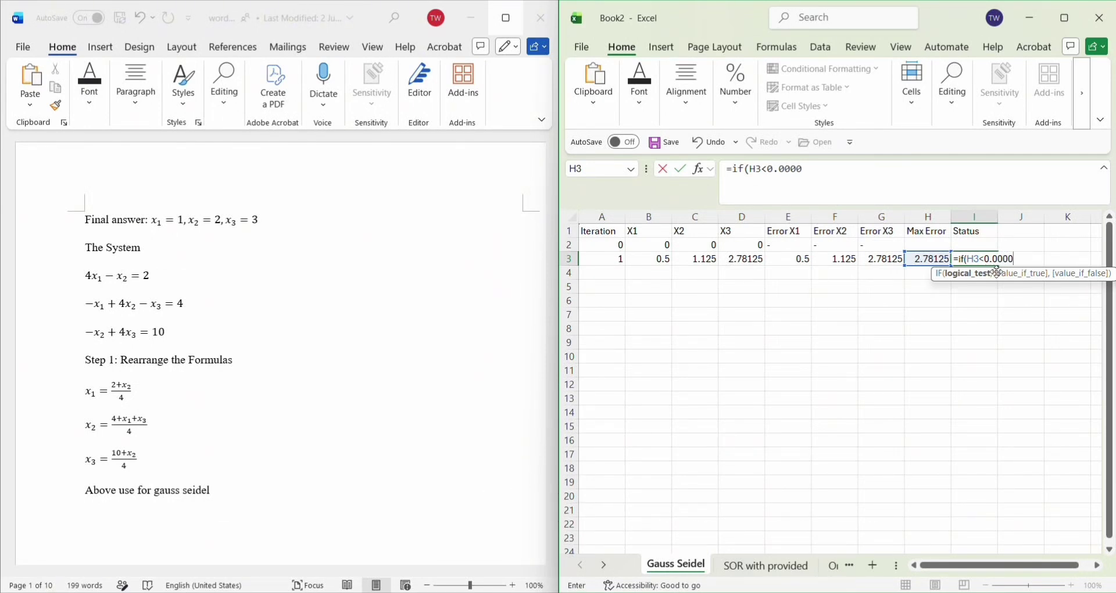
type("1,")
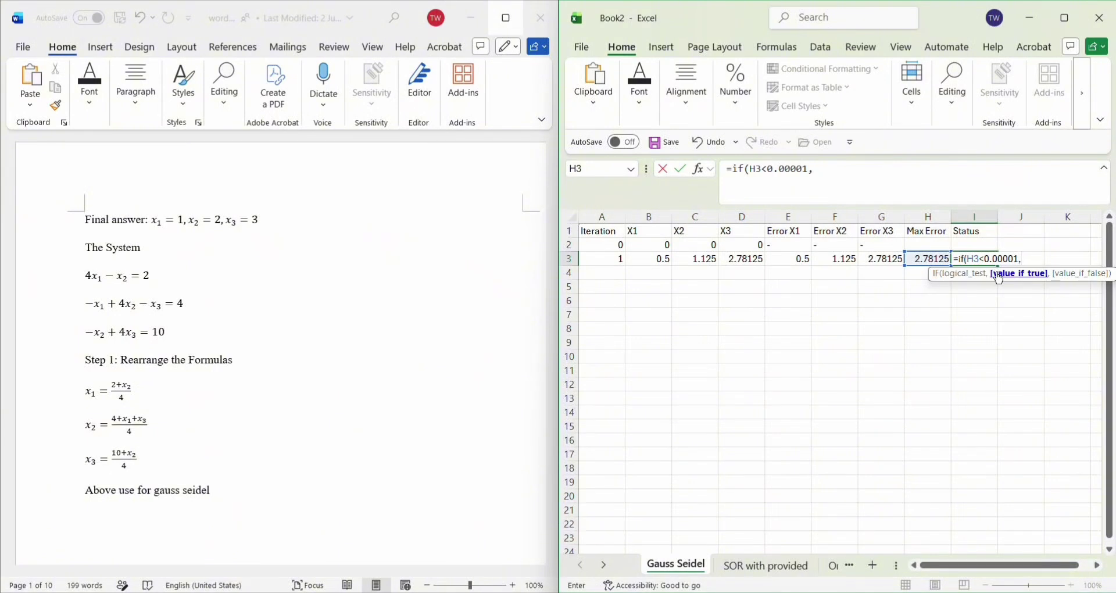
type("\"")
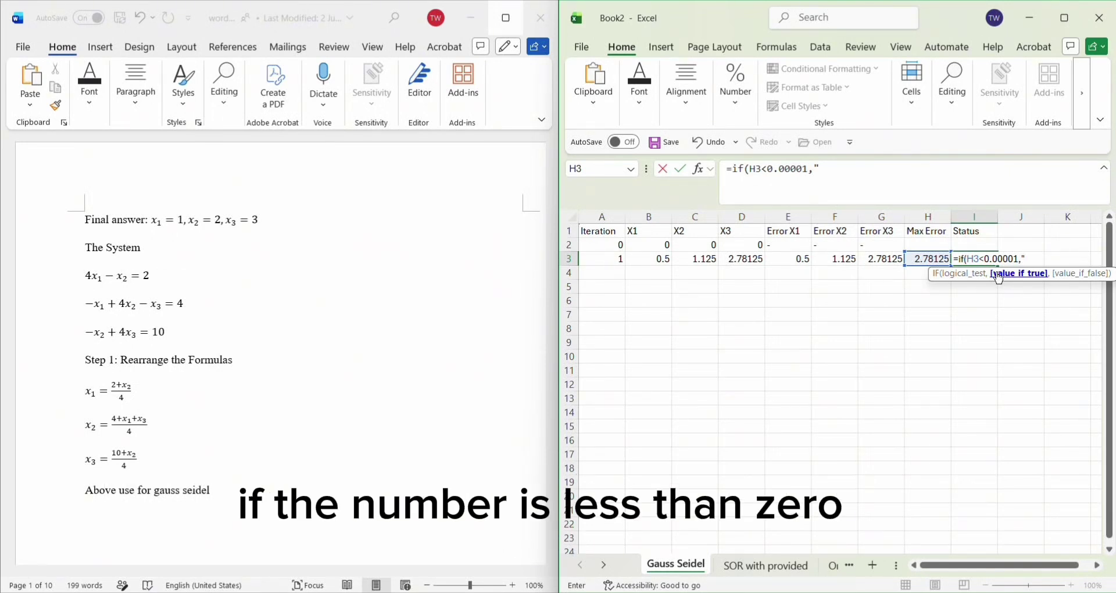
type("STo")
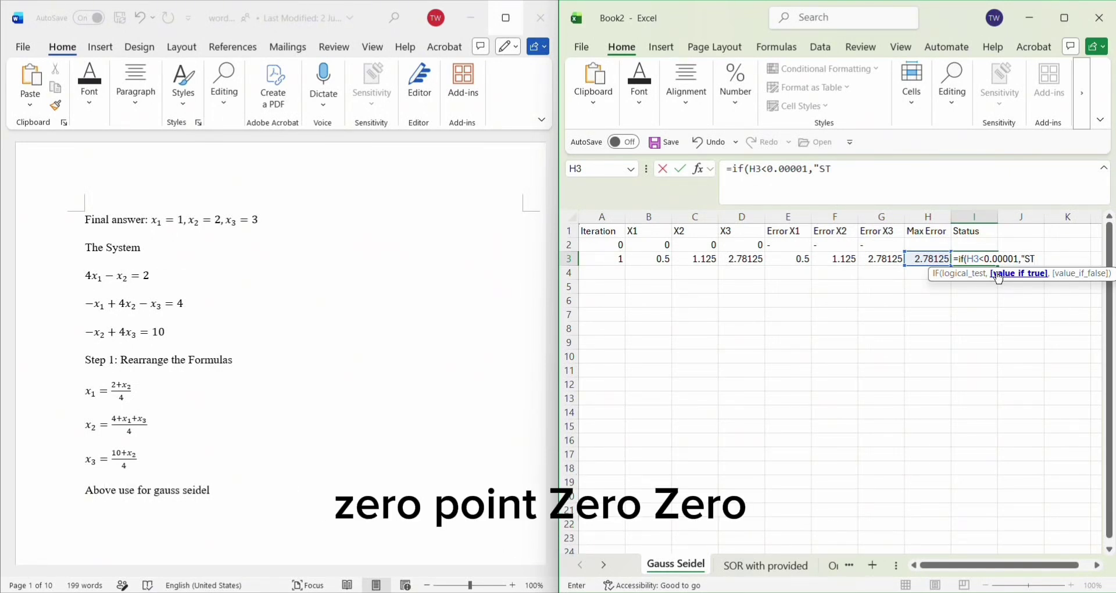
key("BackSpace")
key("BackSpace")
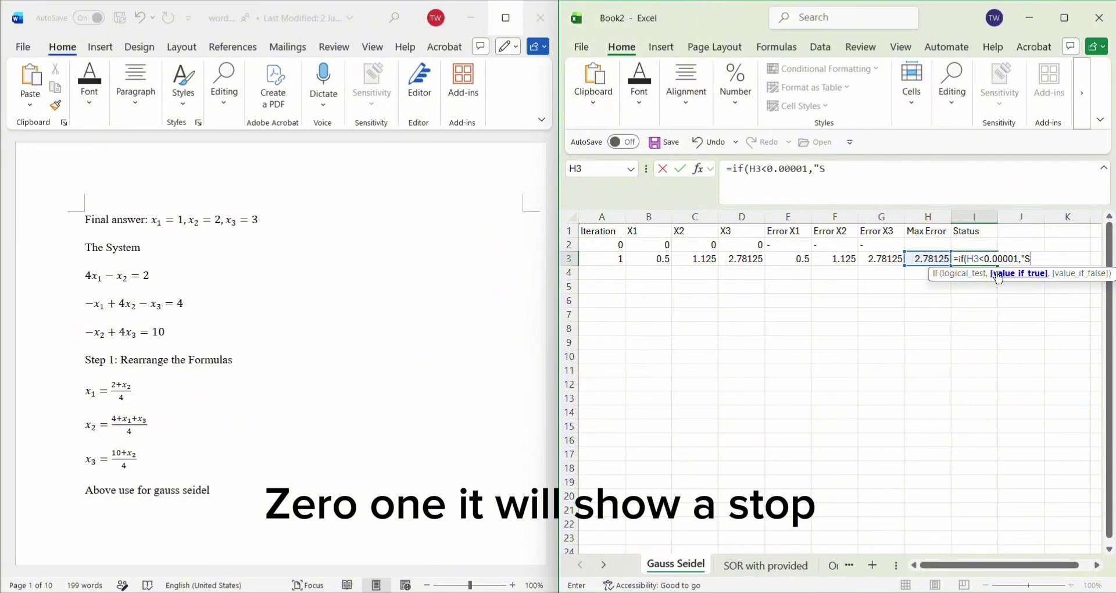
type("top\",")
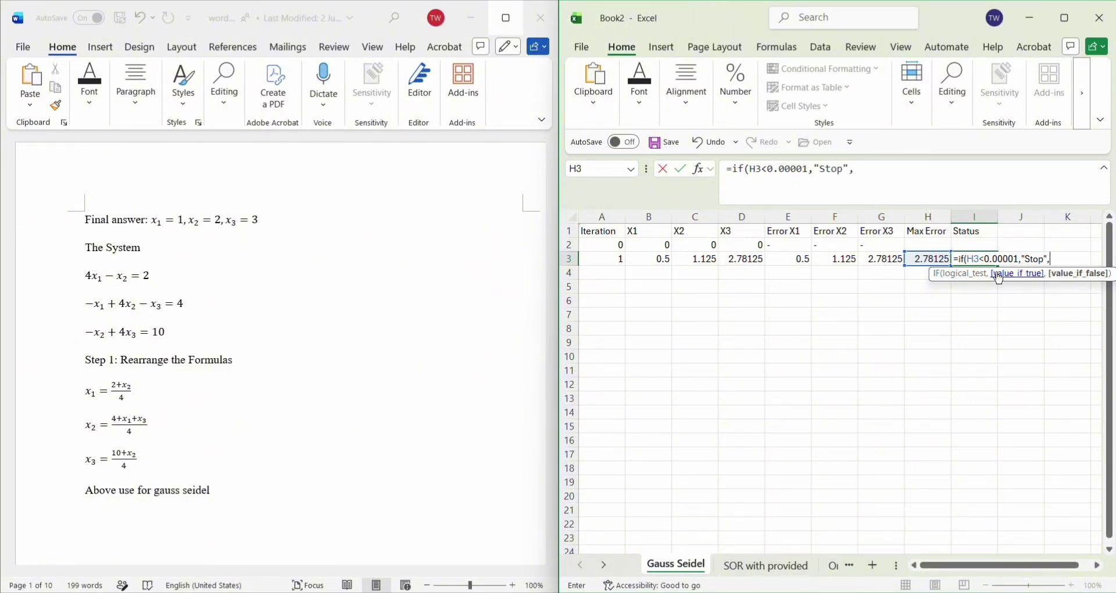
type("\"")
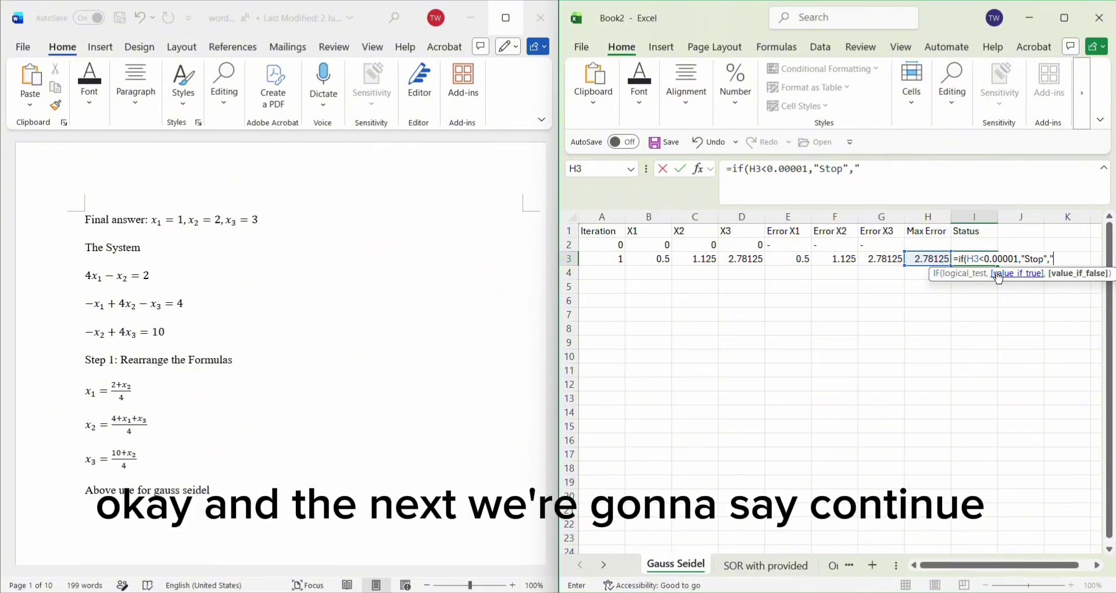
type("Continous")
type(")")
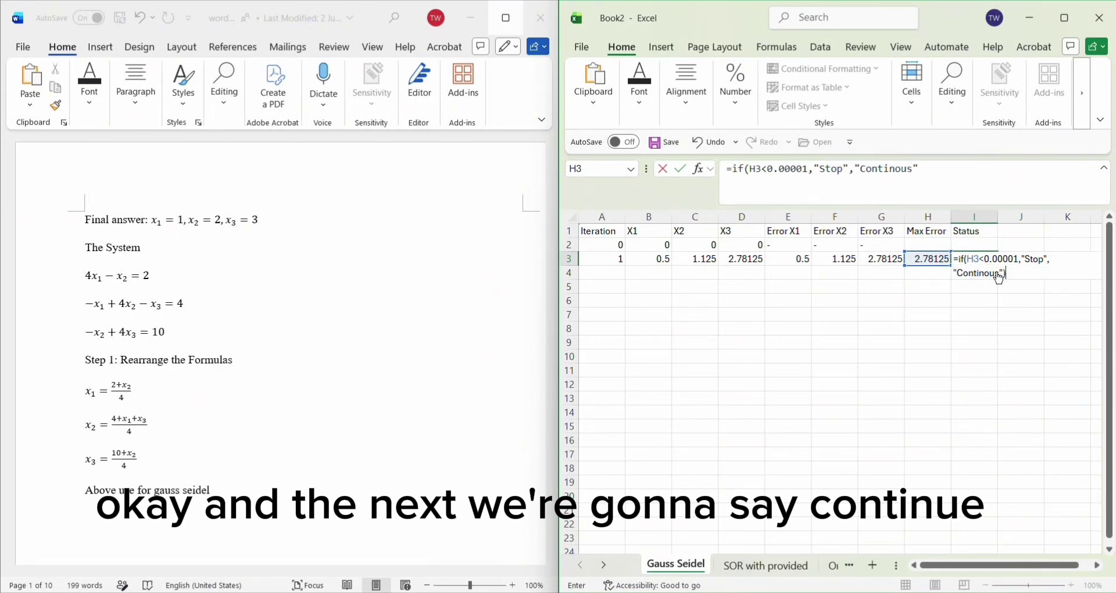
key("Return")
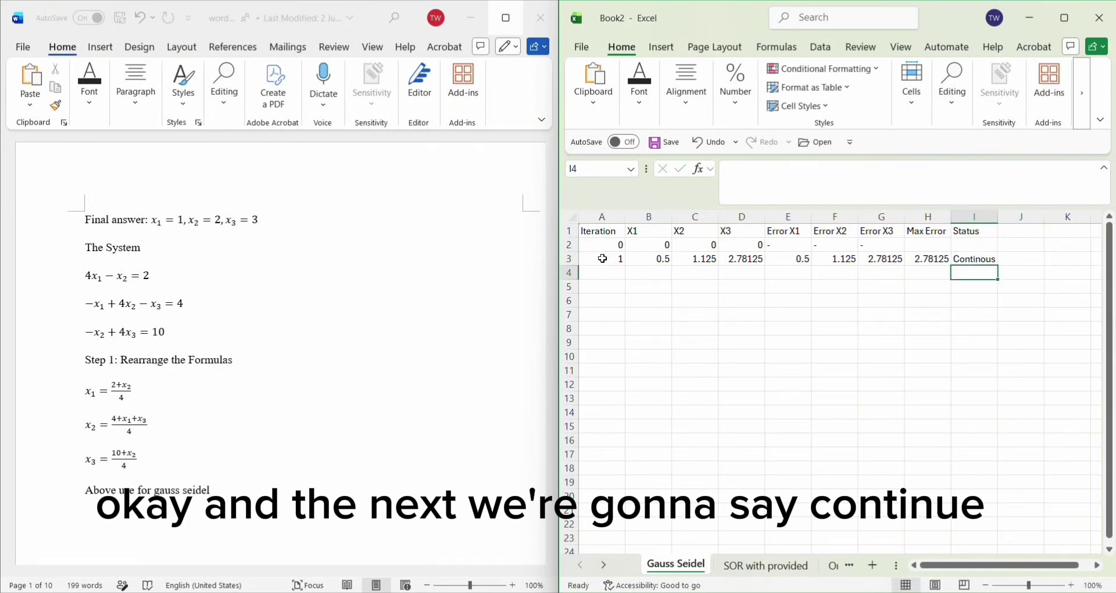
Step: Fill the iteration 1 row from A3 to I3 down to row 10 and check the last iteration's maximum error
left_click_drag(602, 258, 991, 370)
left_click(924, 388)
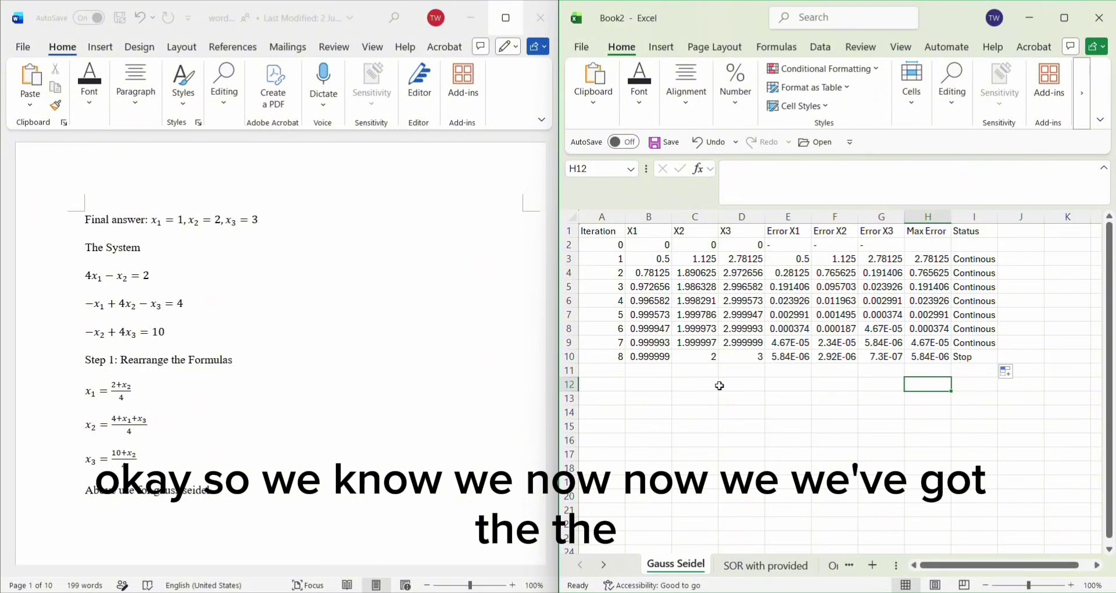
left_click(662, 375)
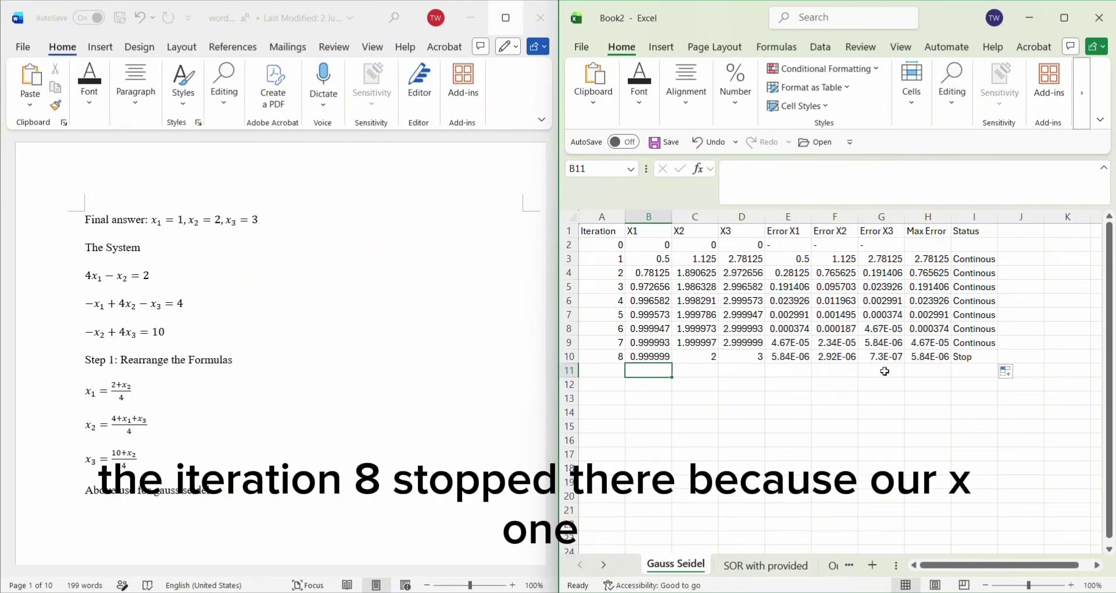
left_click(939, 357)
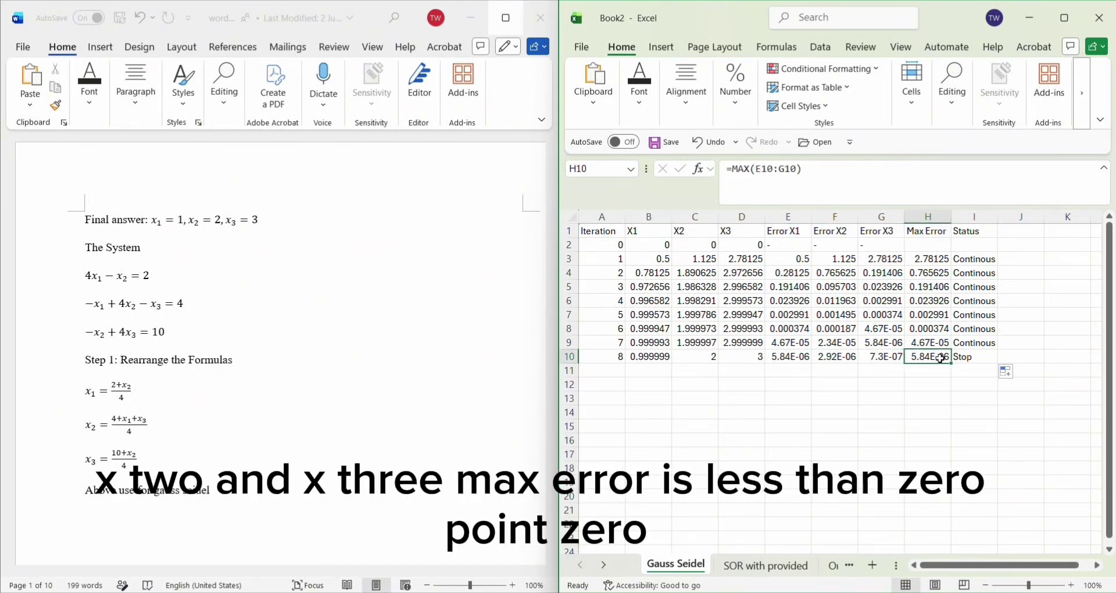
left_click(937, 376)
left_click(938, 379)
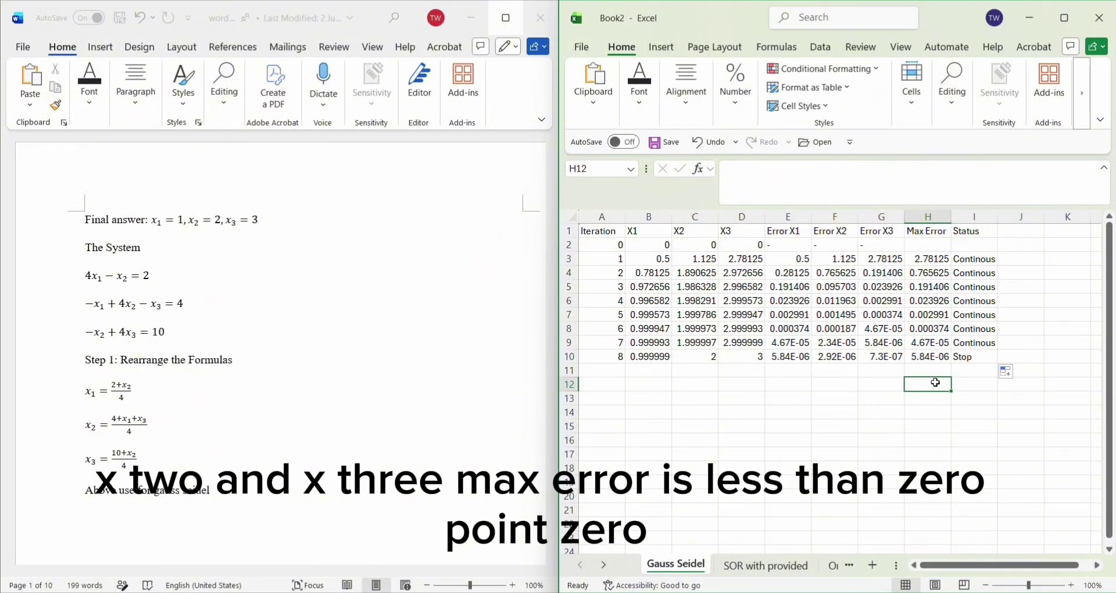
Step: Switch to the "SOR with provided" sheet and check the provided omega label and value in K1 and L1
left_click(765, 565)
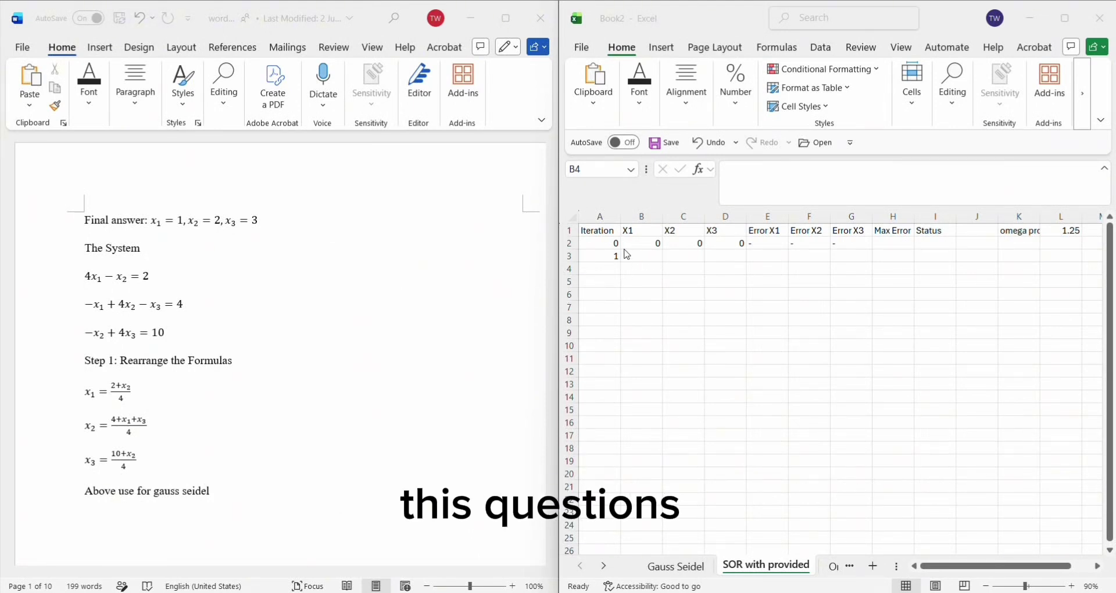
left_click(1024, 234)
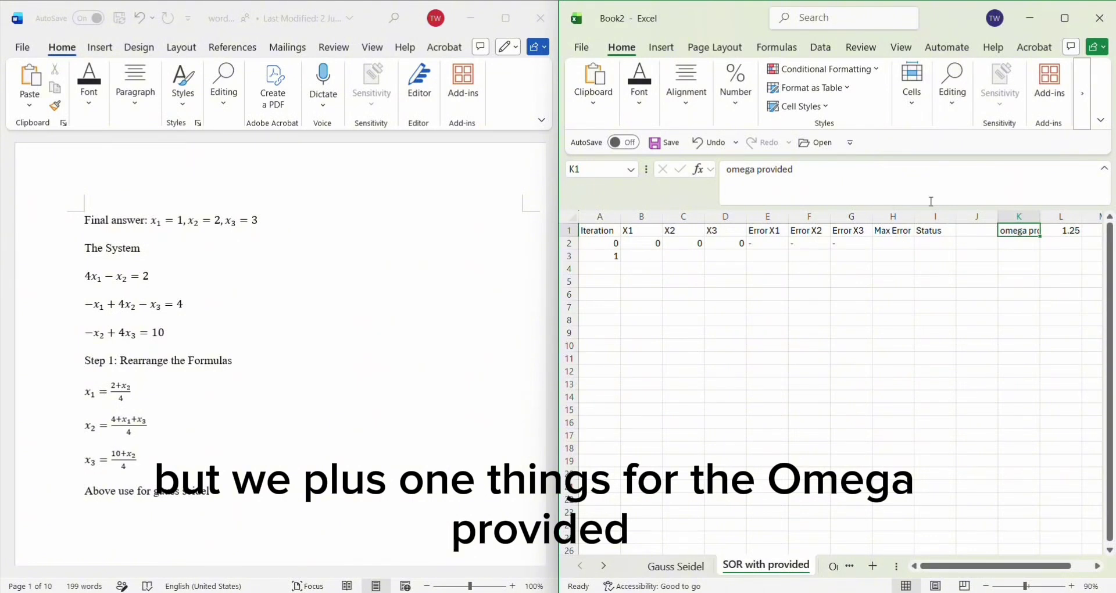
left_click(1052, 237)
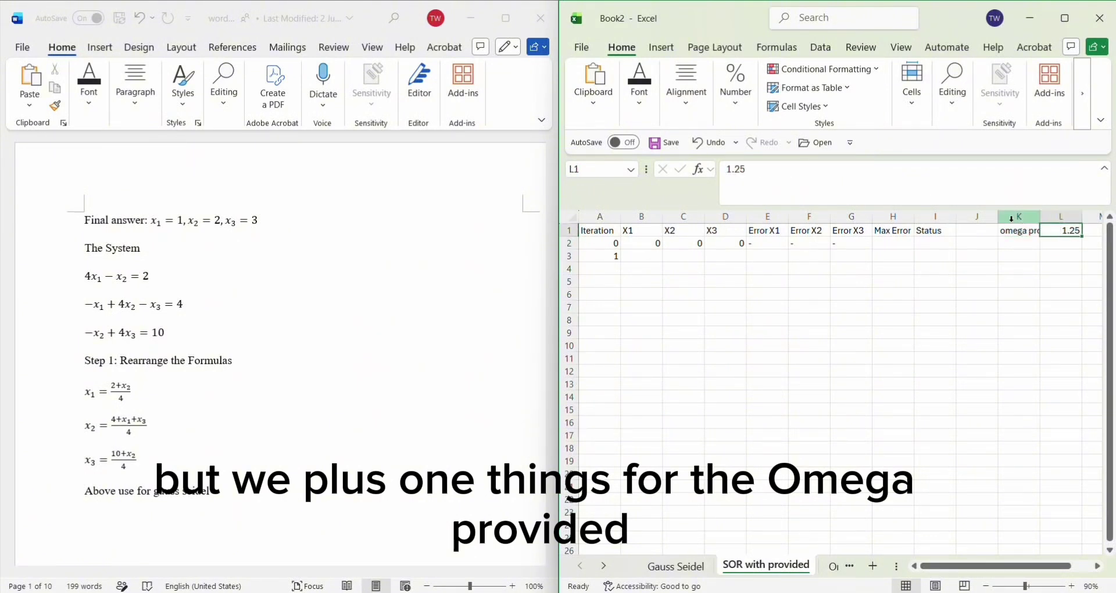
Step: Enter the SOR formula =(1-$L$1)*B2+$L$1*((2+C2)/4) for iteration 1's X1 in cell B3, with the omega reference locked
left_click(628, 259)
type("=")
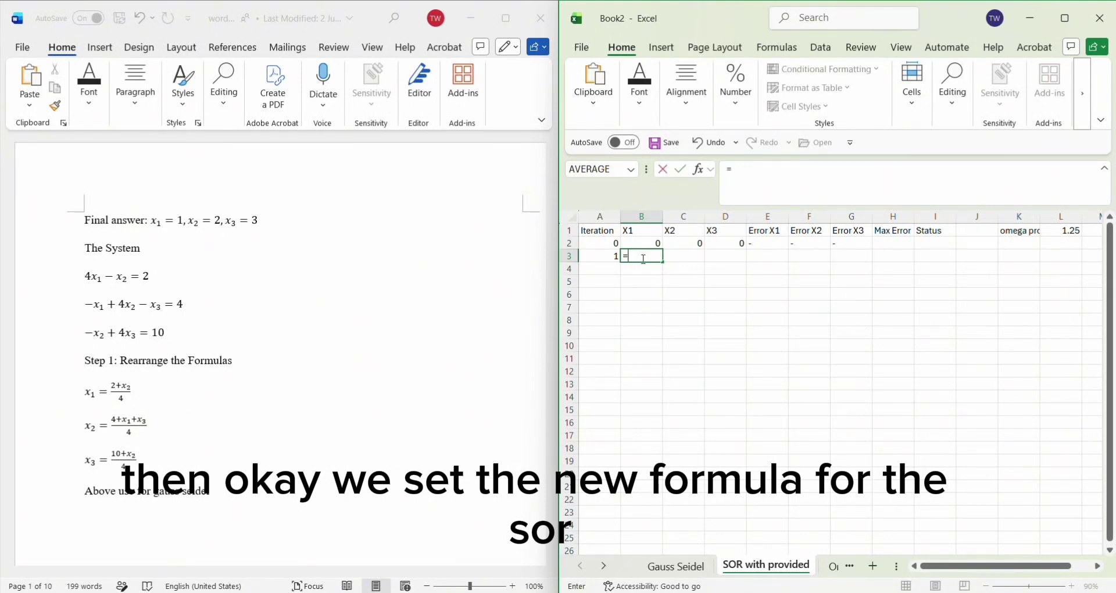
type("(1-")
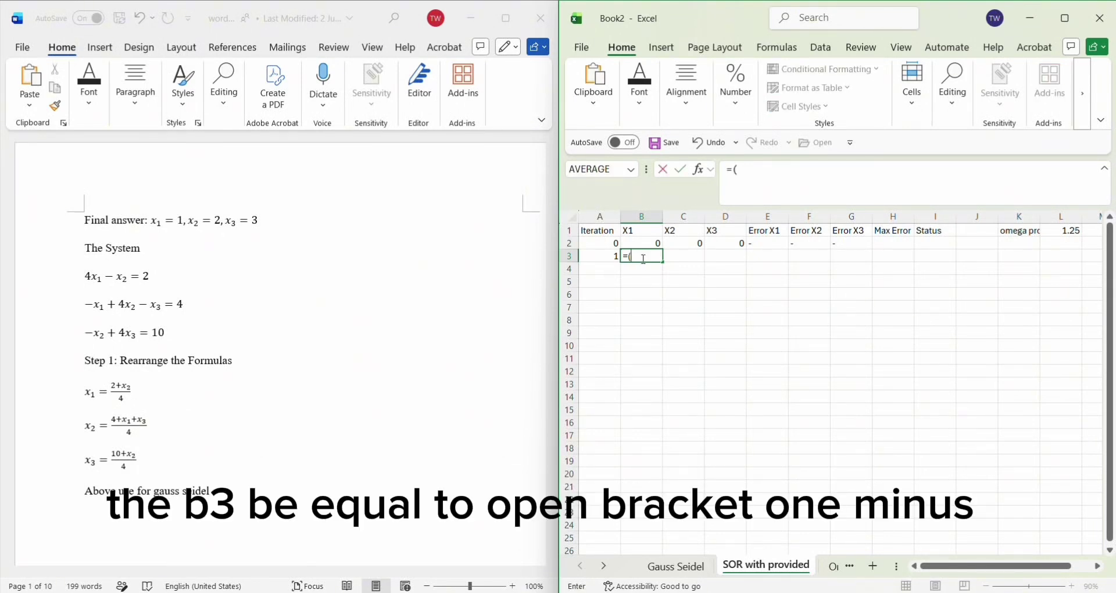
left_click(1064, 231)
left_click(775, 176)
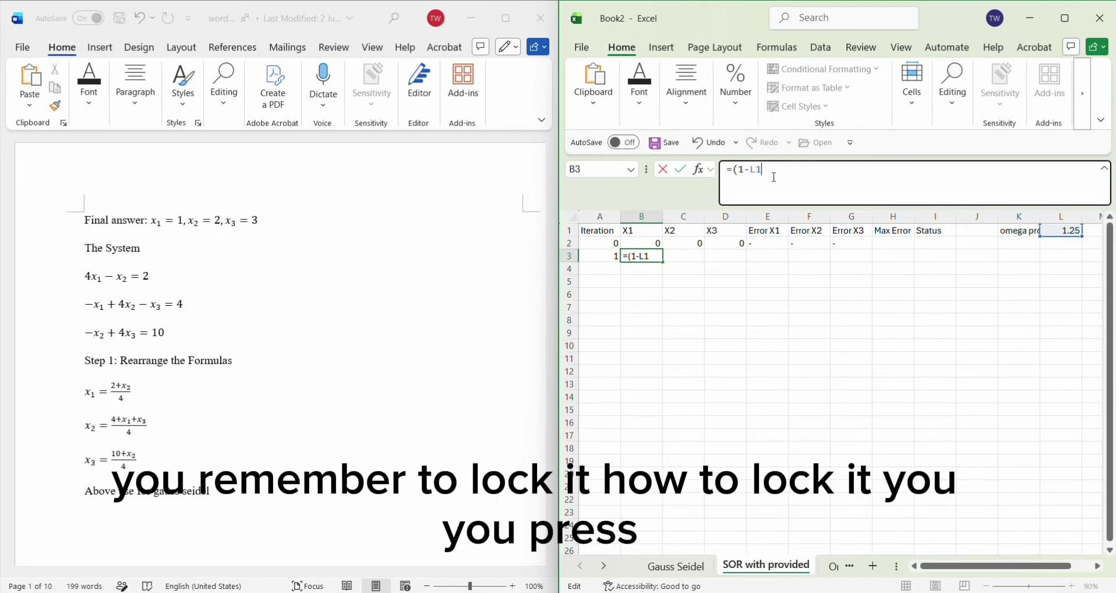
key("F4")
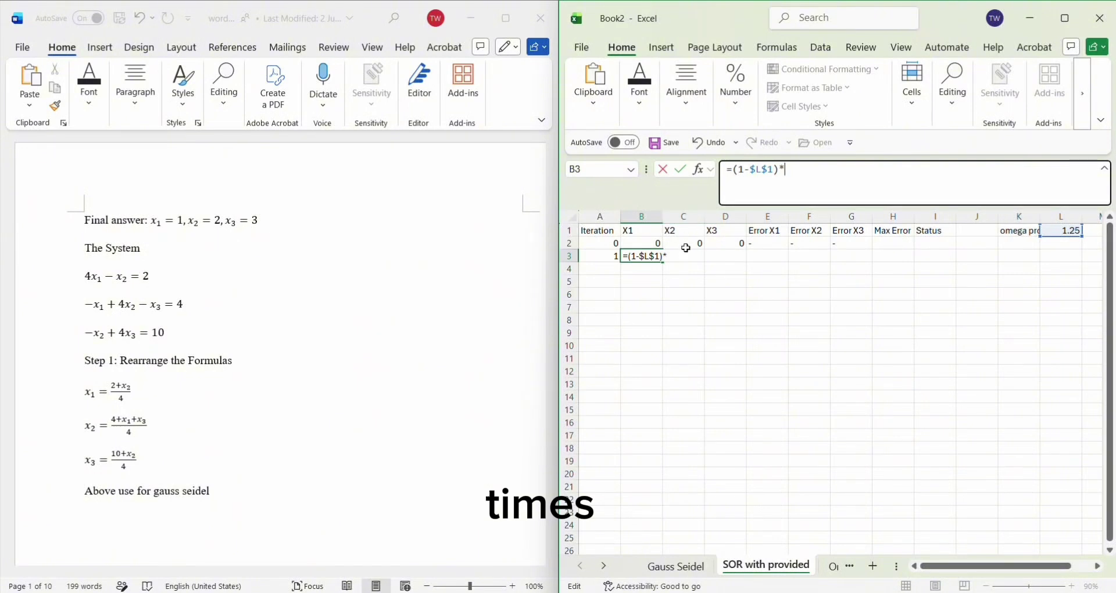
left_click(646, 241)
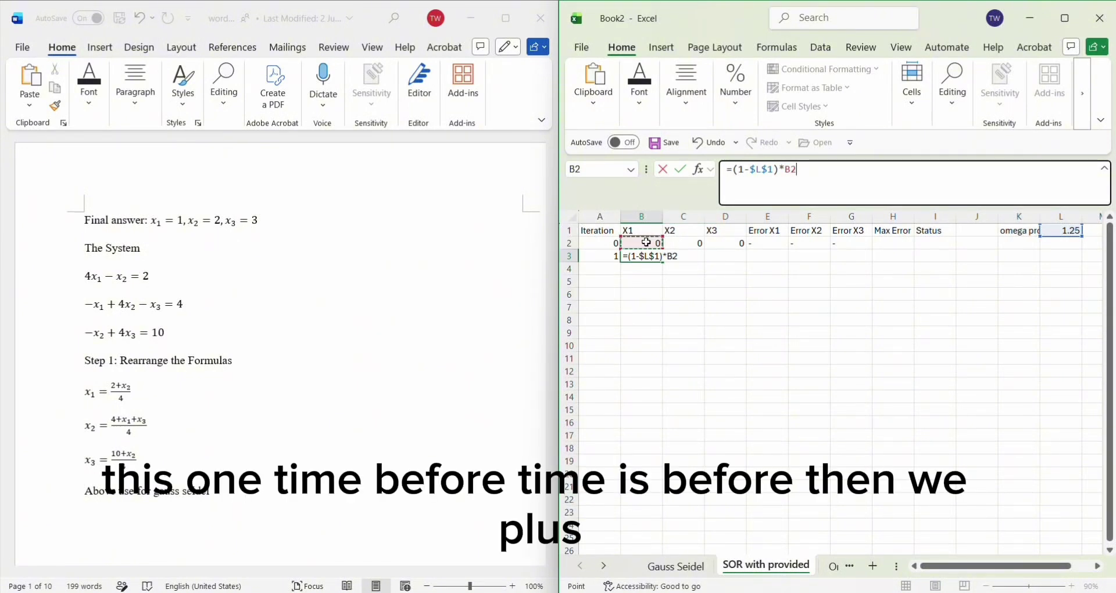
type("+")
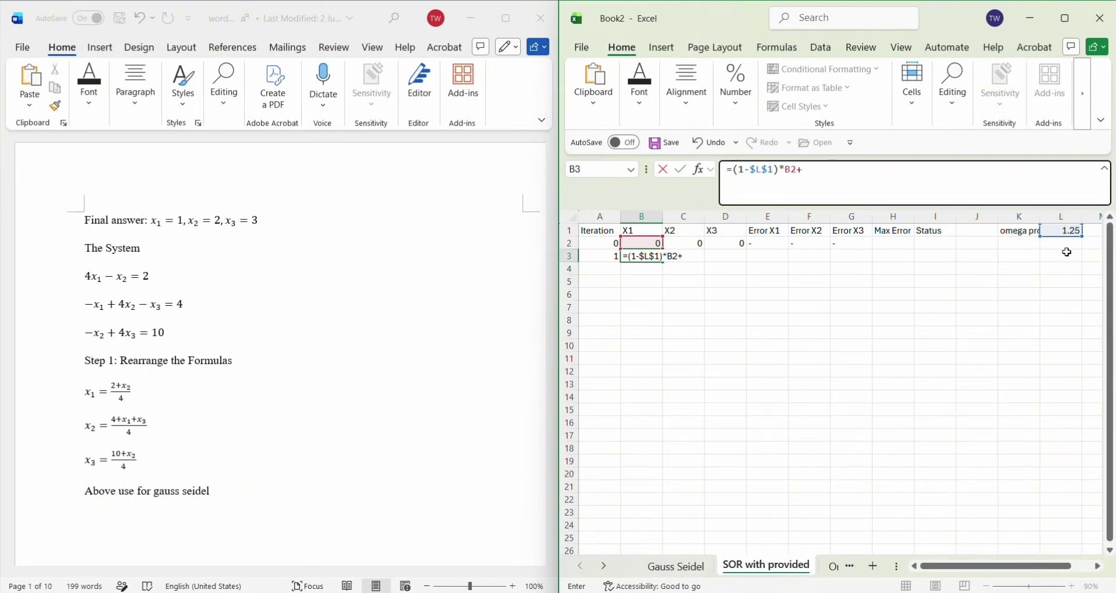
left_click(1069, 231)
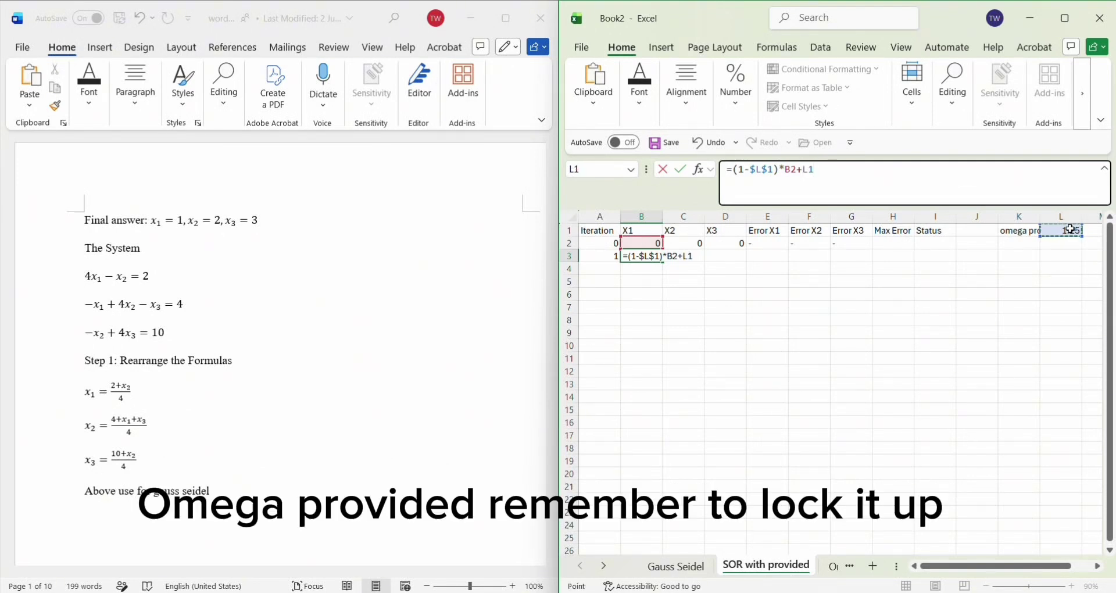
key("F4")
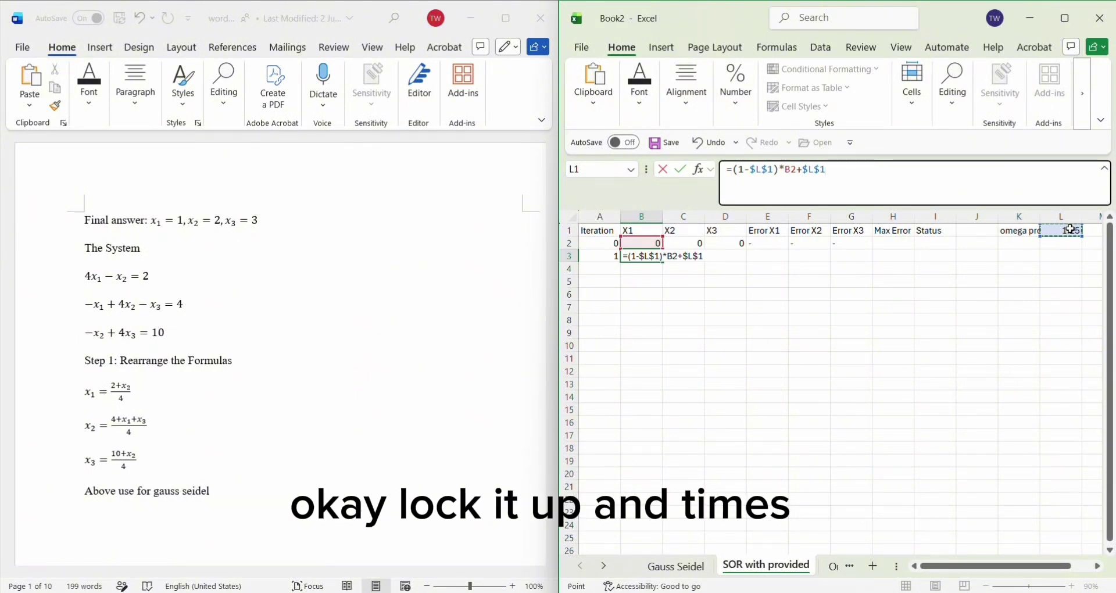
type("*((")
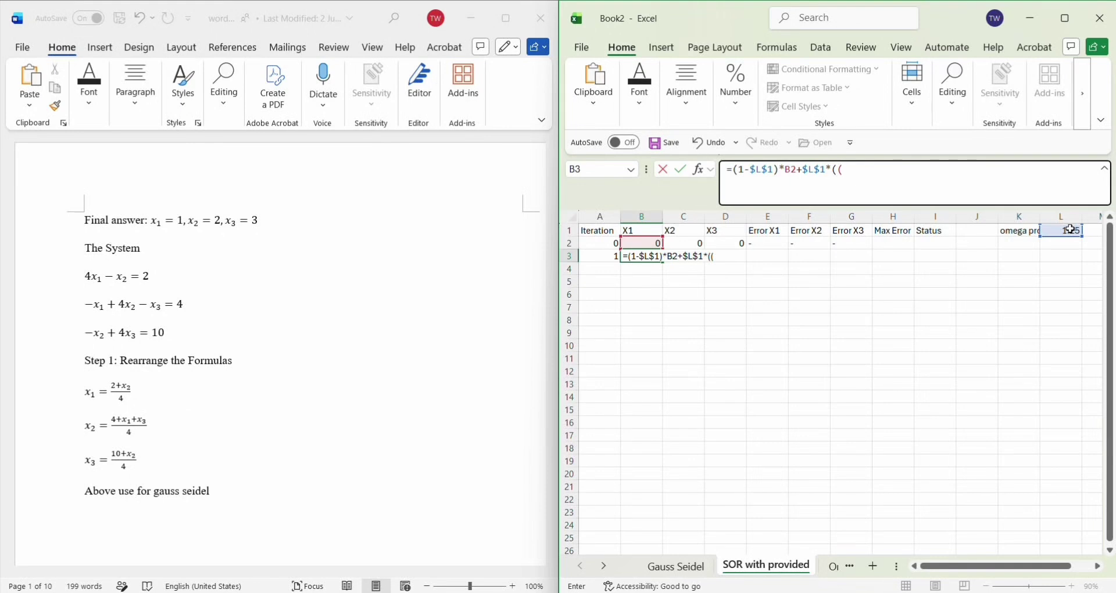
type("2+")
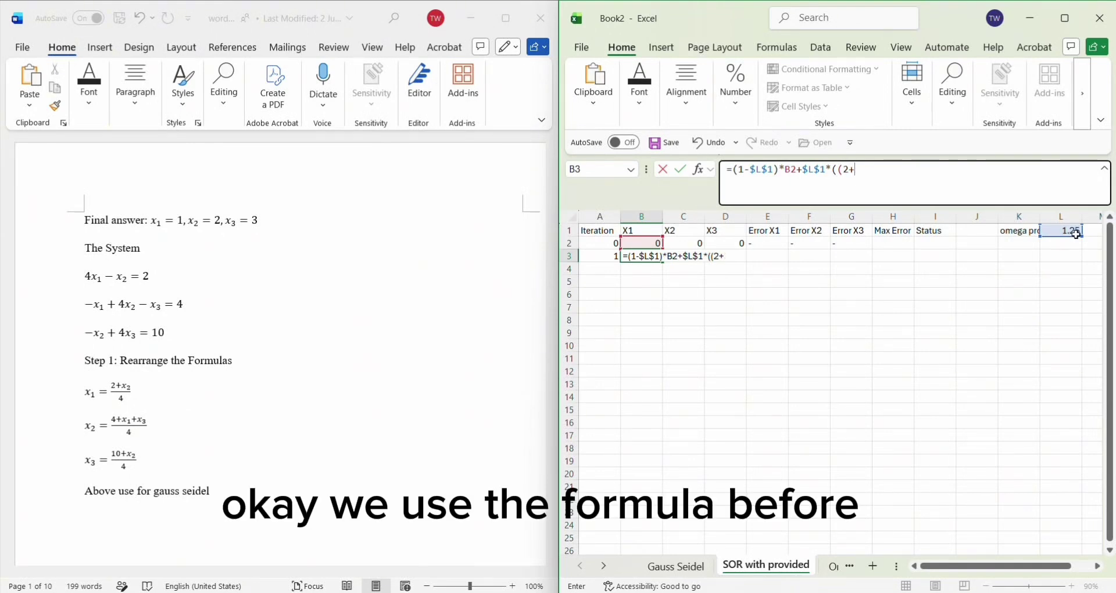
left_click(692, 244)
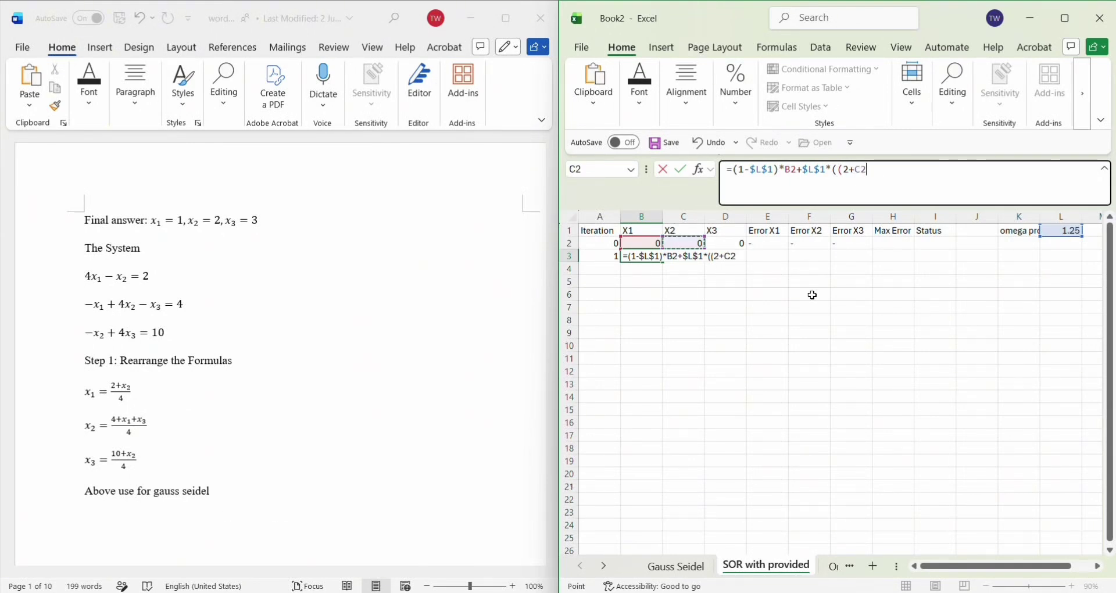
type(")/")
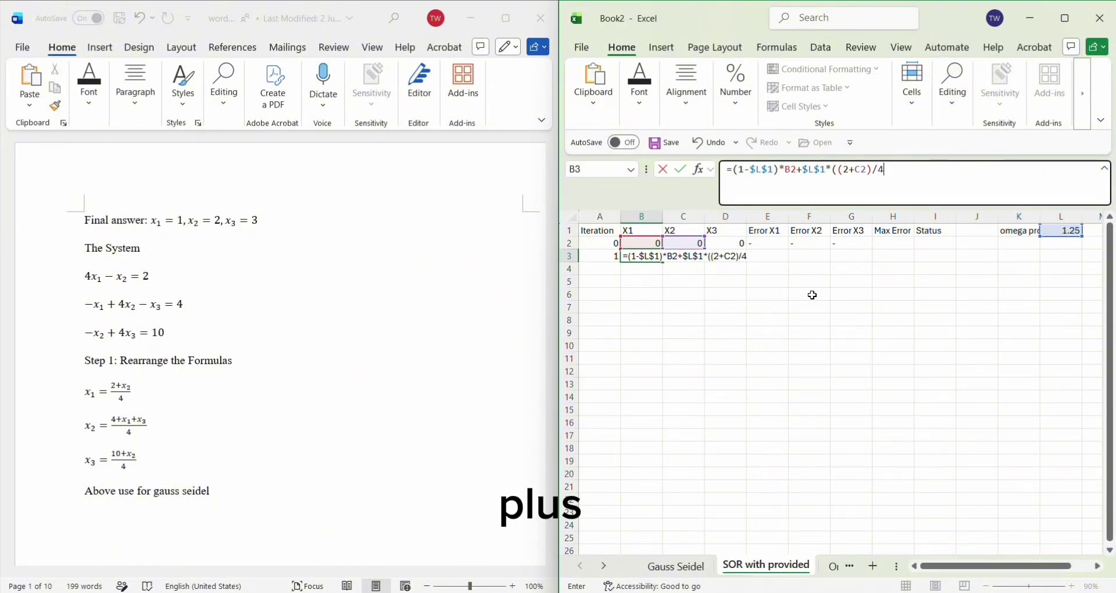
type("4")
key("Return")
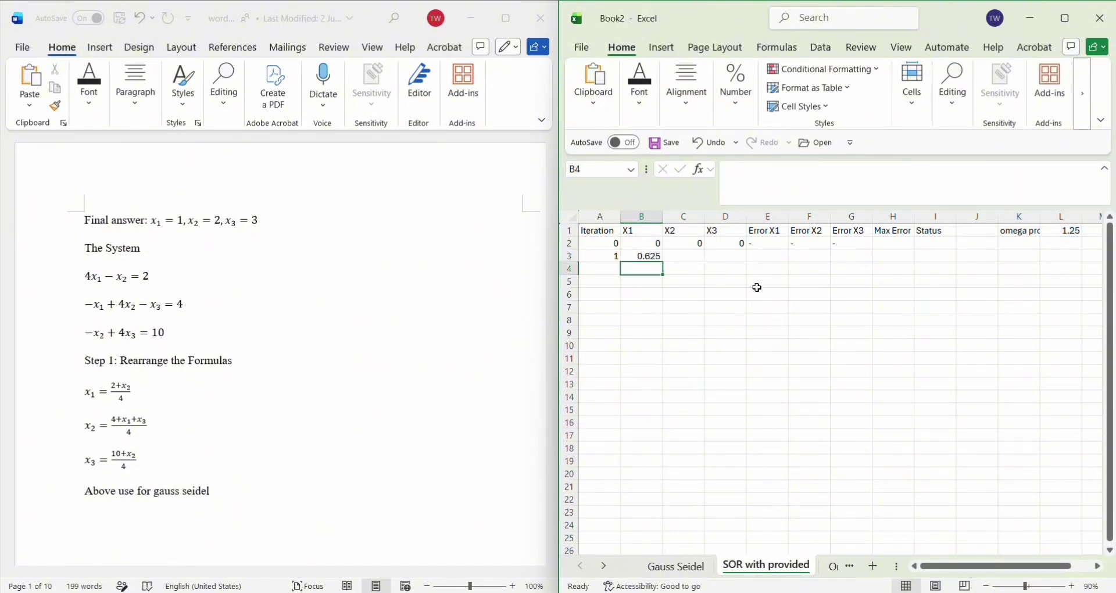
Step: Enter the SOR formula =(1-$L$1)*C2+$L$1*((4+B3+D2)/4) for iteration 1's X2 in cell C3, with the omega reference locked
left_click(689, 256)
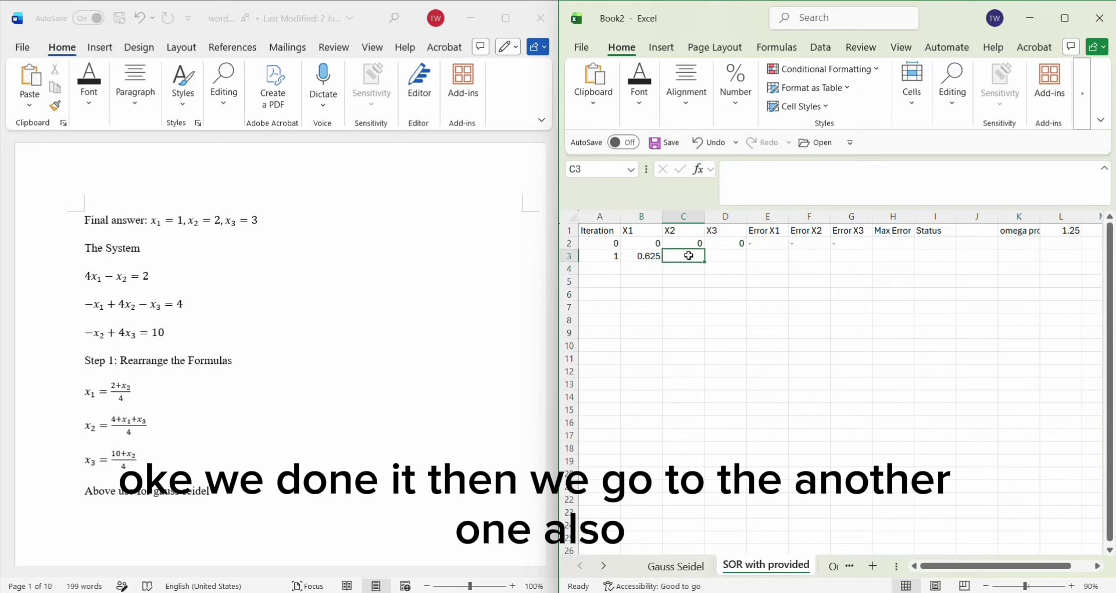
type("=")
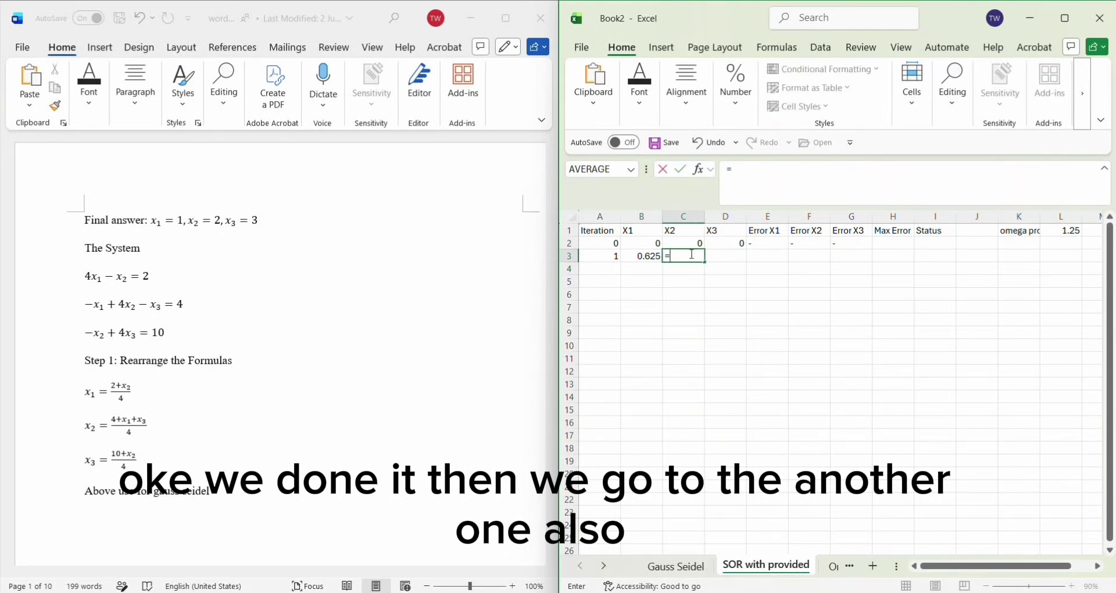
type("(1-")
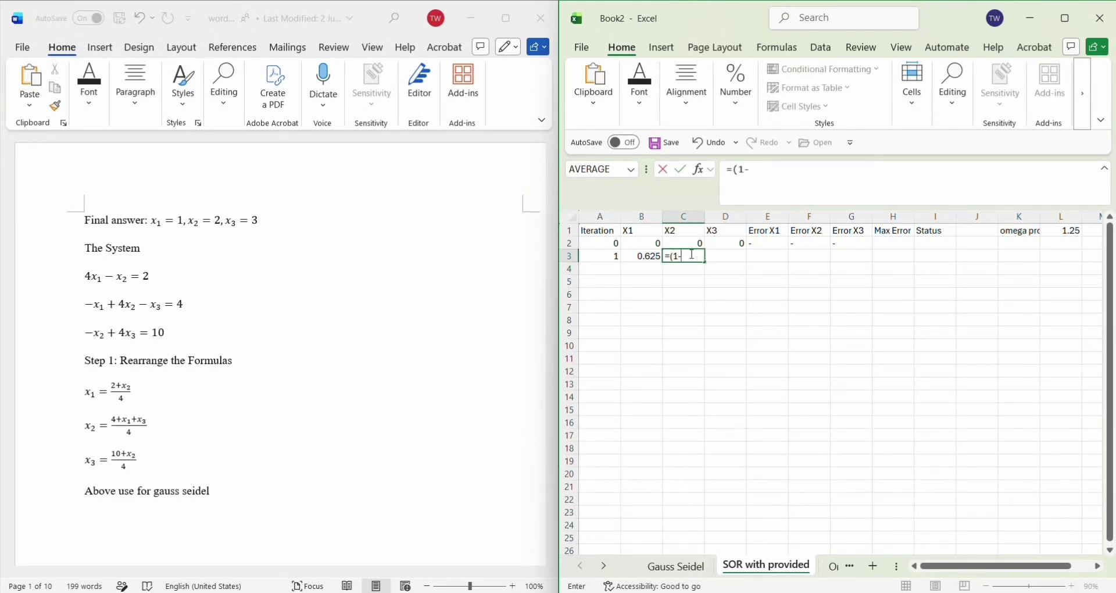
left_click(1054, 231)
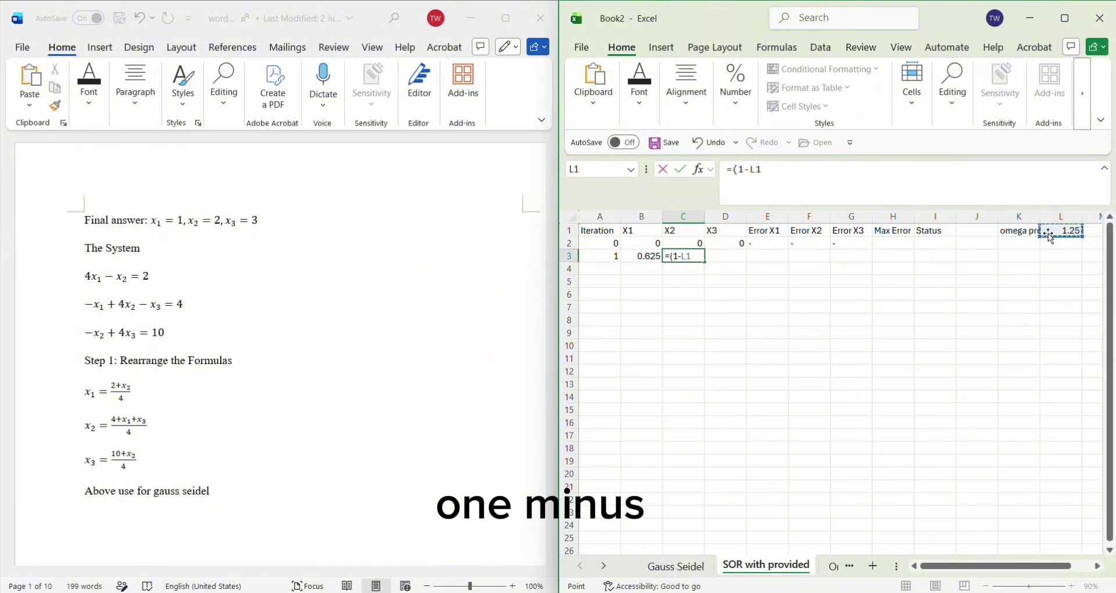
left_click(870, 175)
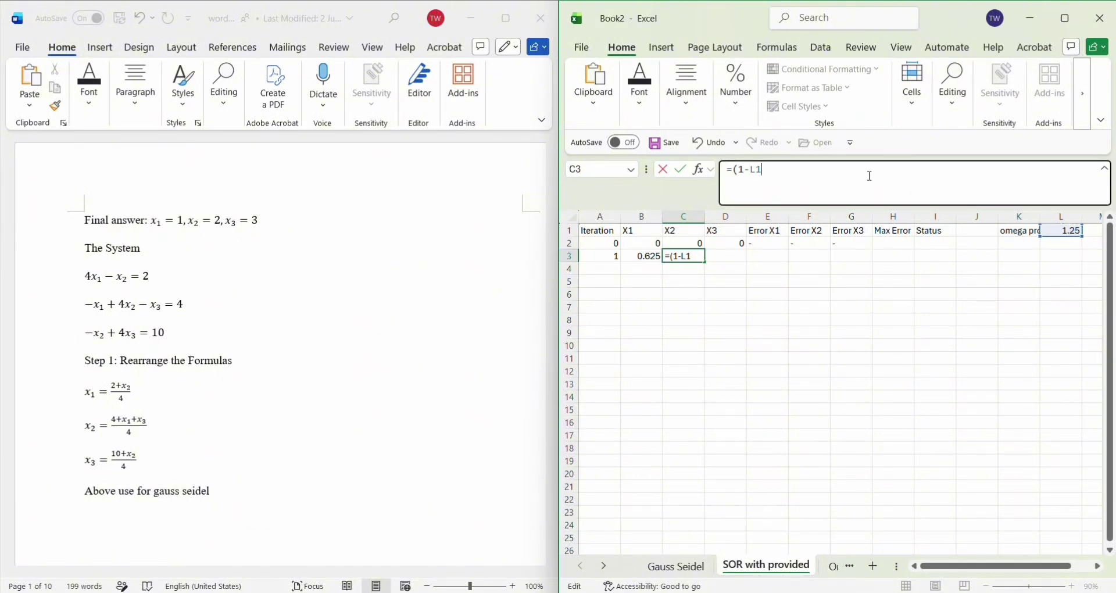
key("F4")
type(")")
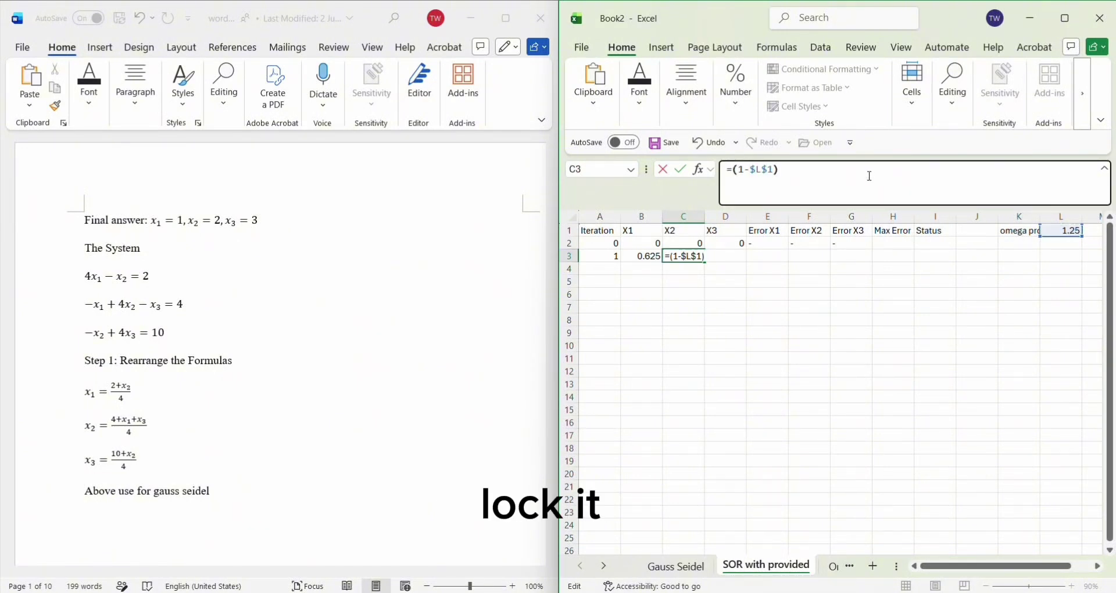
type("*")
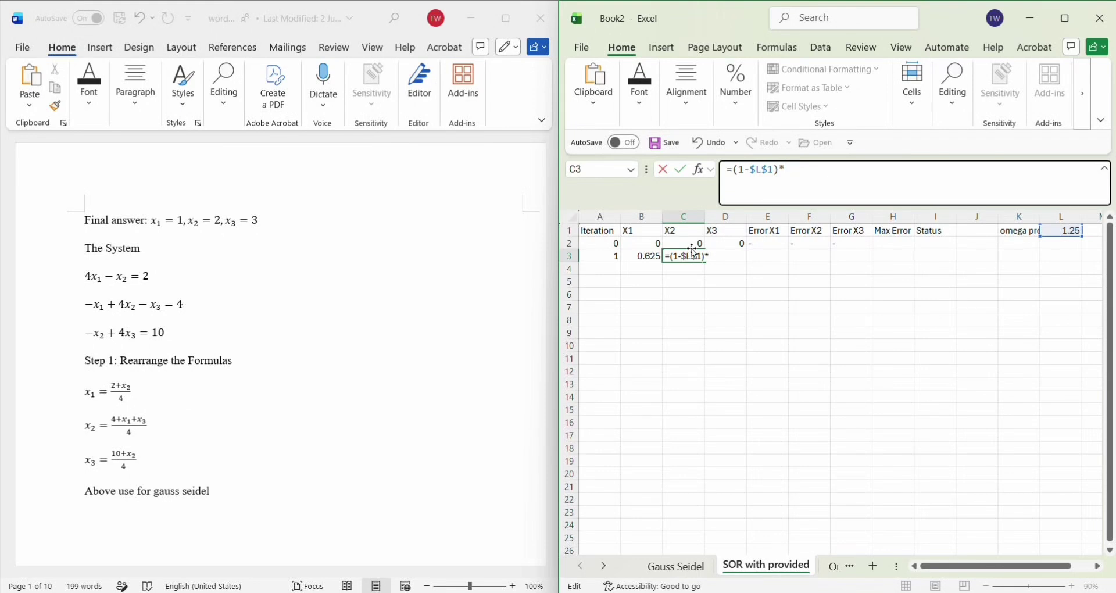
left_click(691, 243)
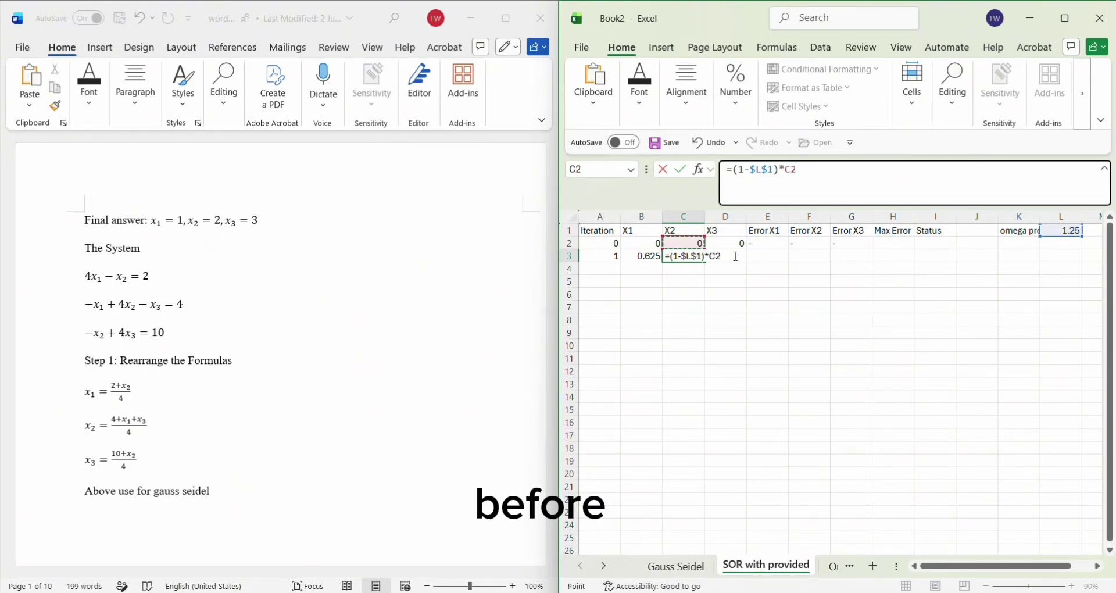
type("+")
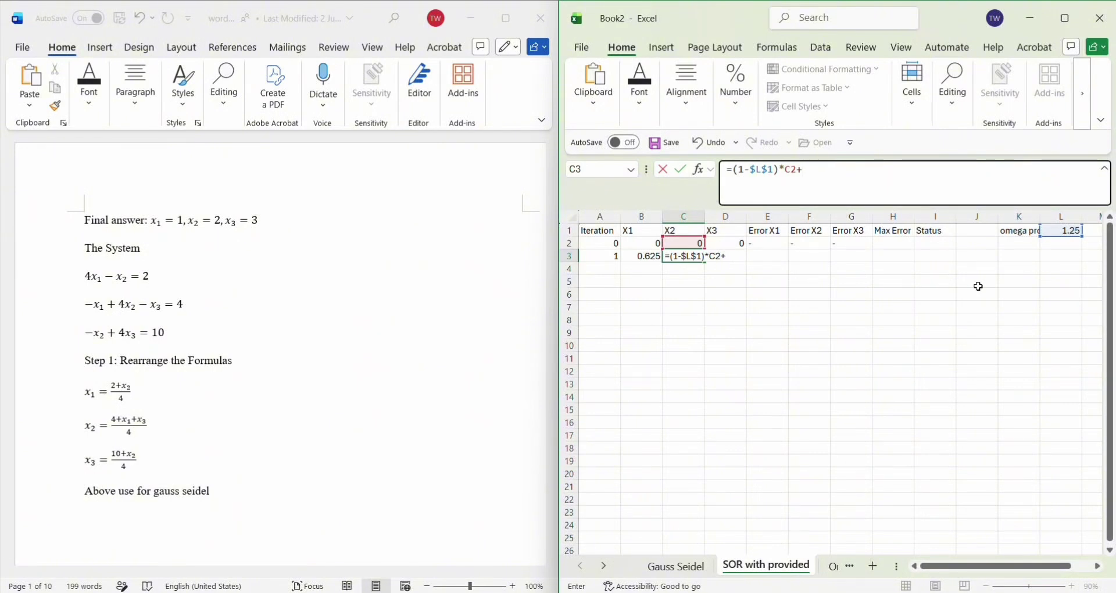
left_click(1065, 231)
left_click(879, 177)
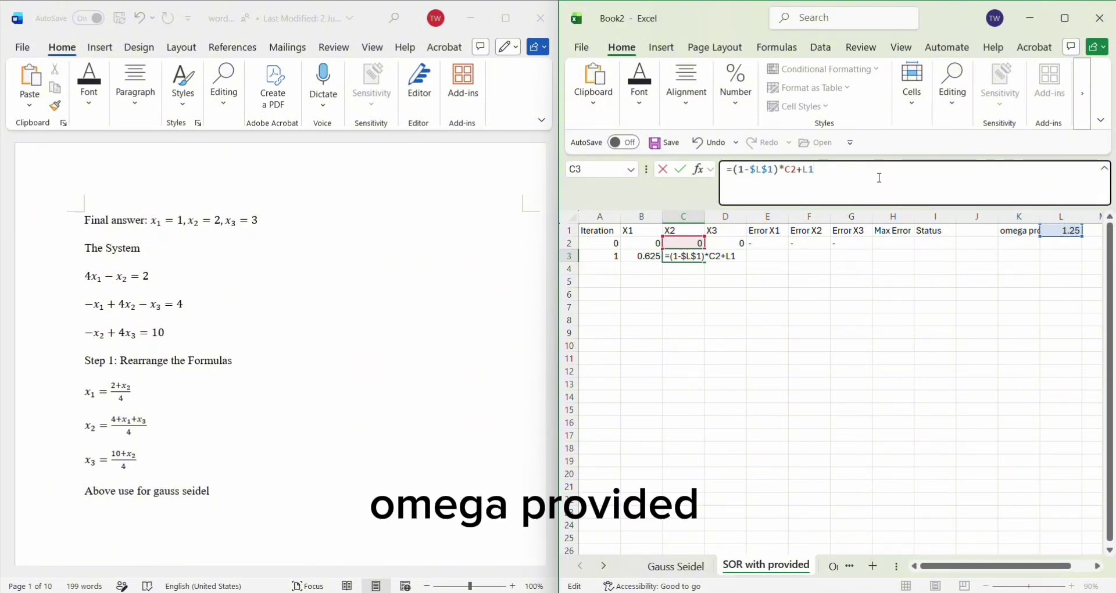
key("F4")
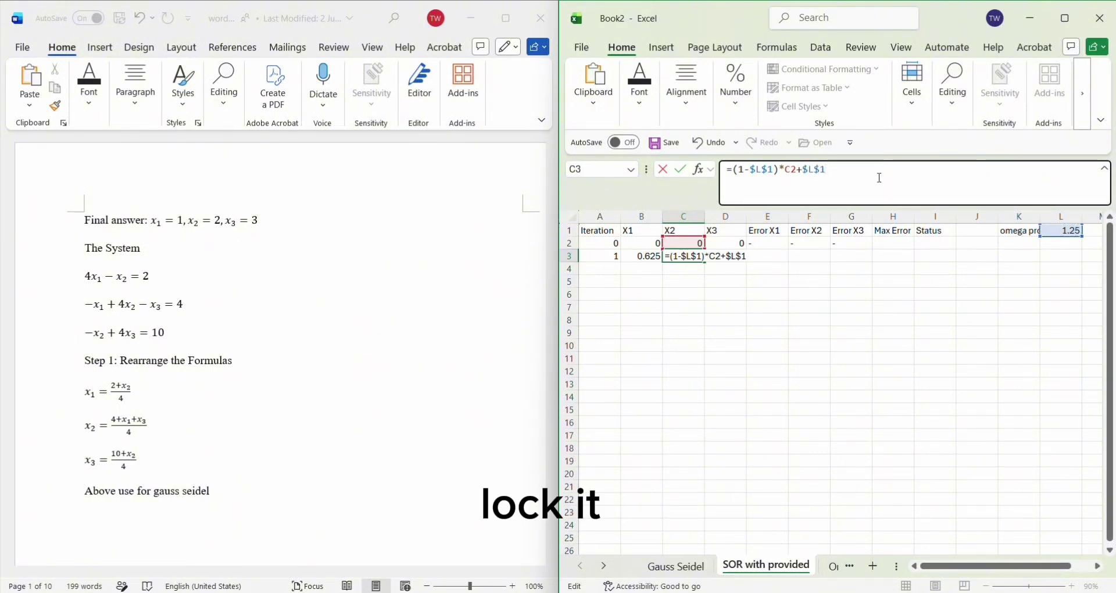
type("*(")
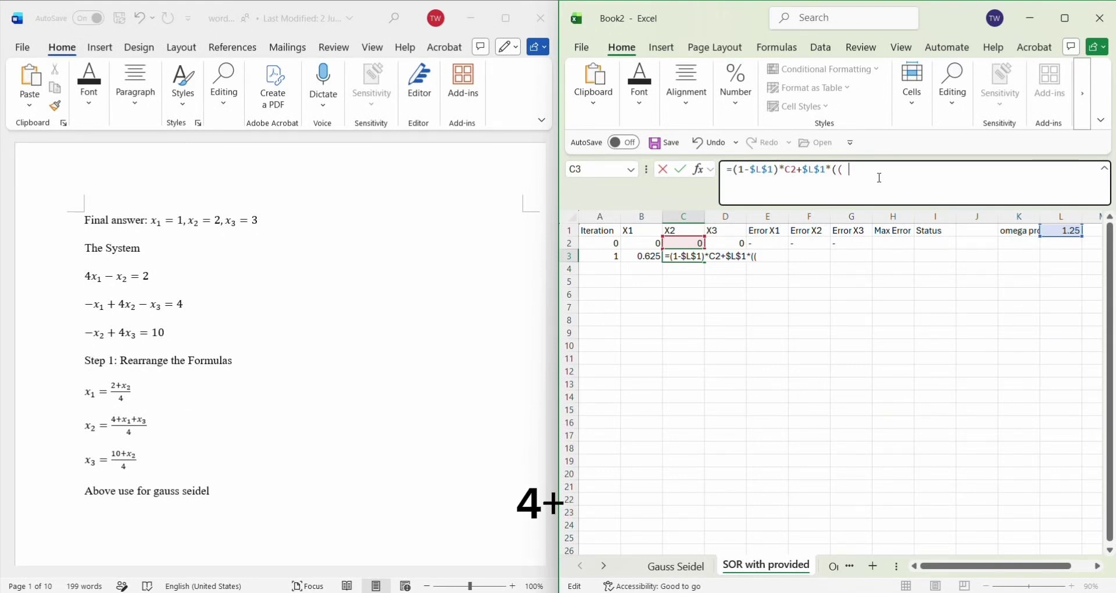
type("(4+")
left_click(637, 257)
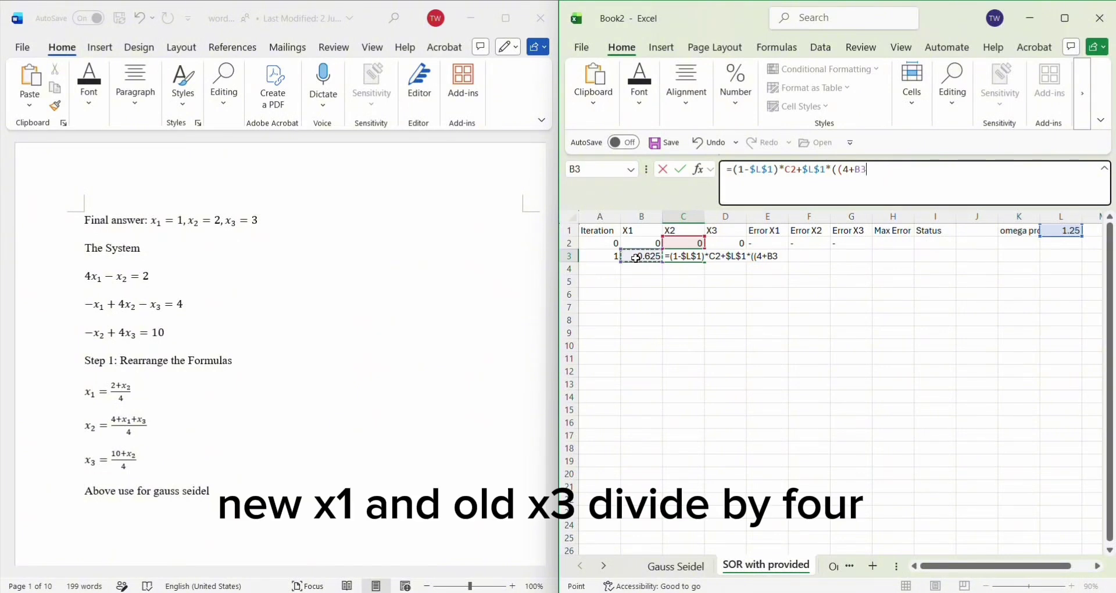
type("+")
left_click(736, 243)
type(")/4")
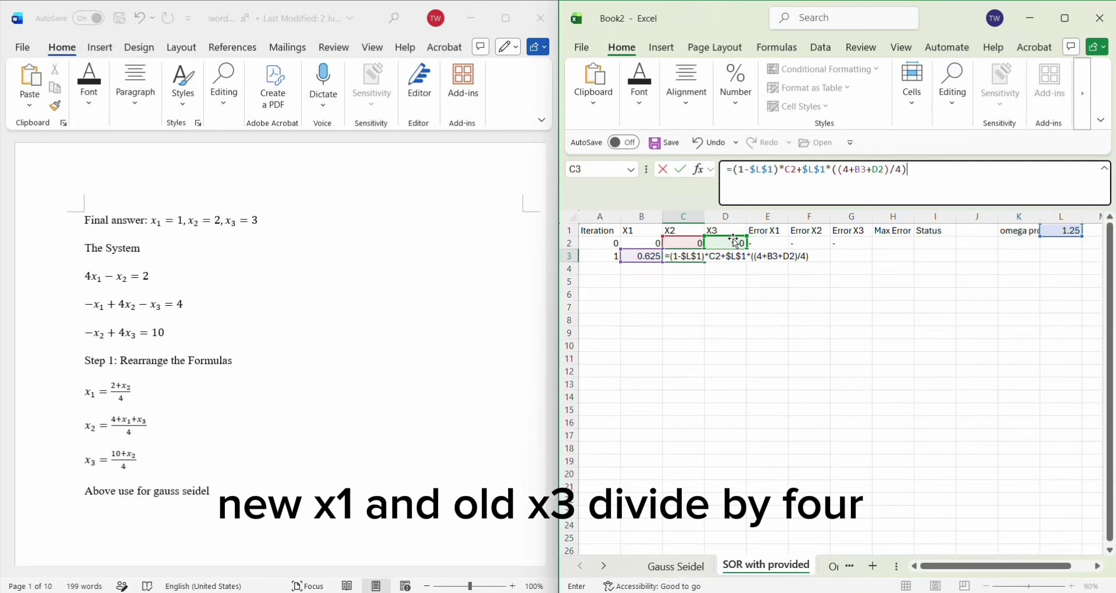
key("Tab")
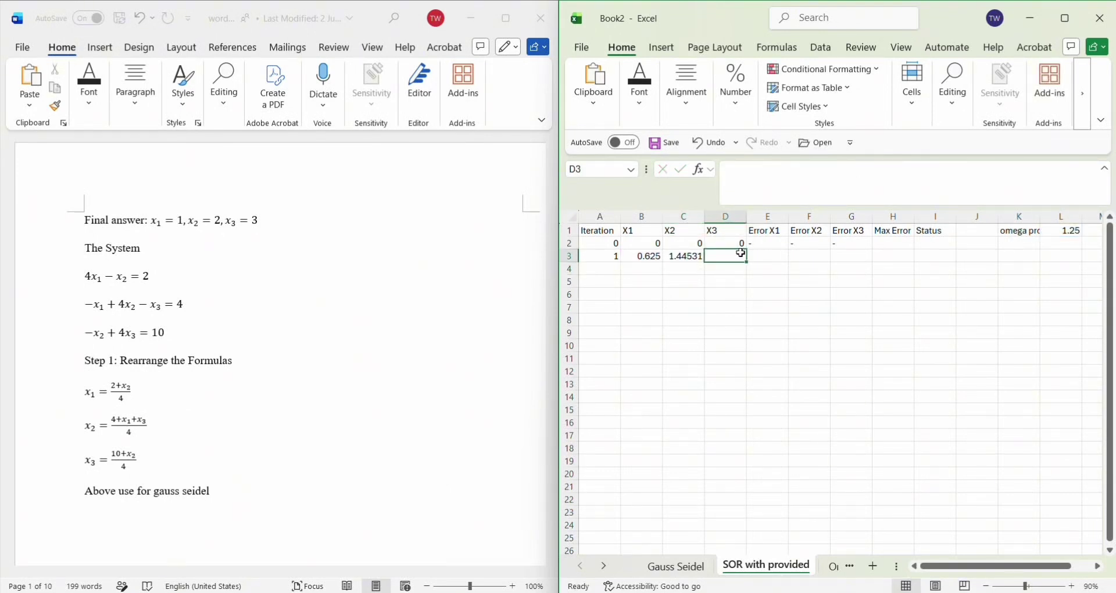
Step: Enter the SOR formula =(1-$L$1)*D2+$L$1*((10+C3)/4) for iteration 1's X3 in cell D3, with the omega reference locked
type("=")
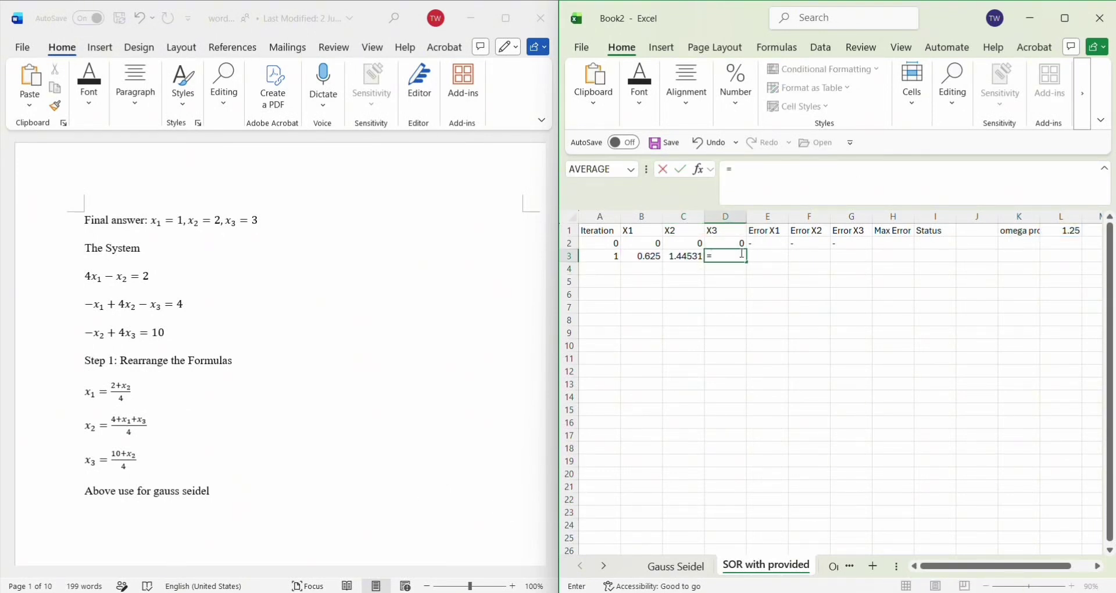
type("(")
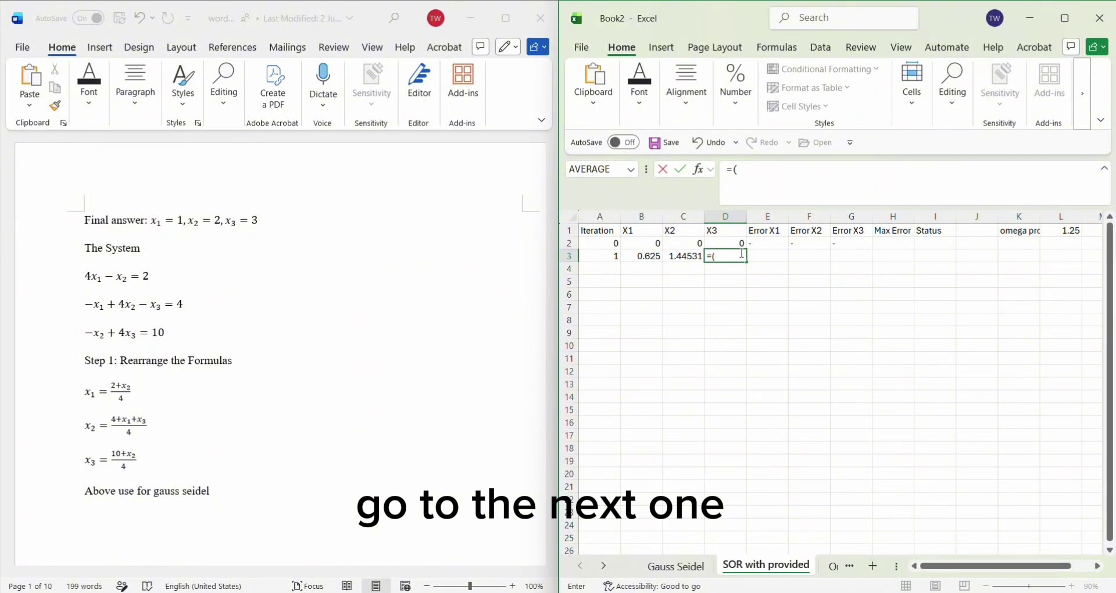
type("1-")
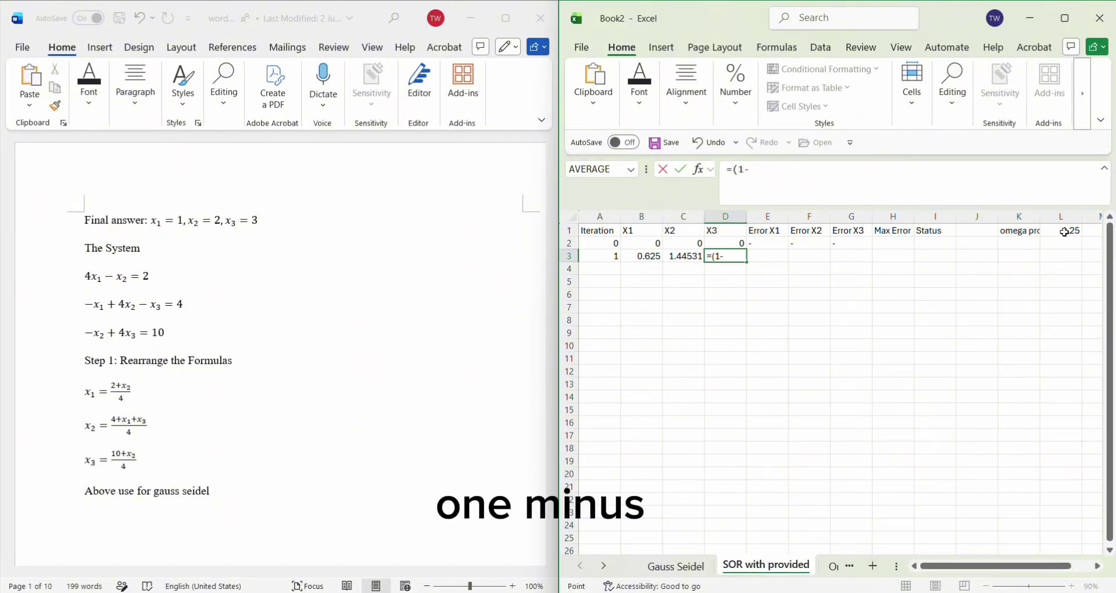
left_click(1066, 230)
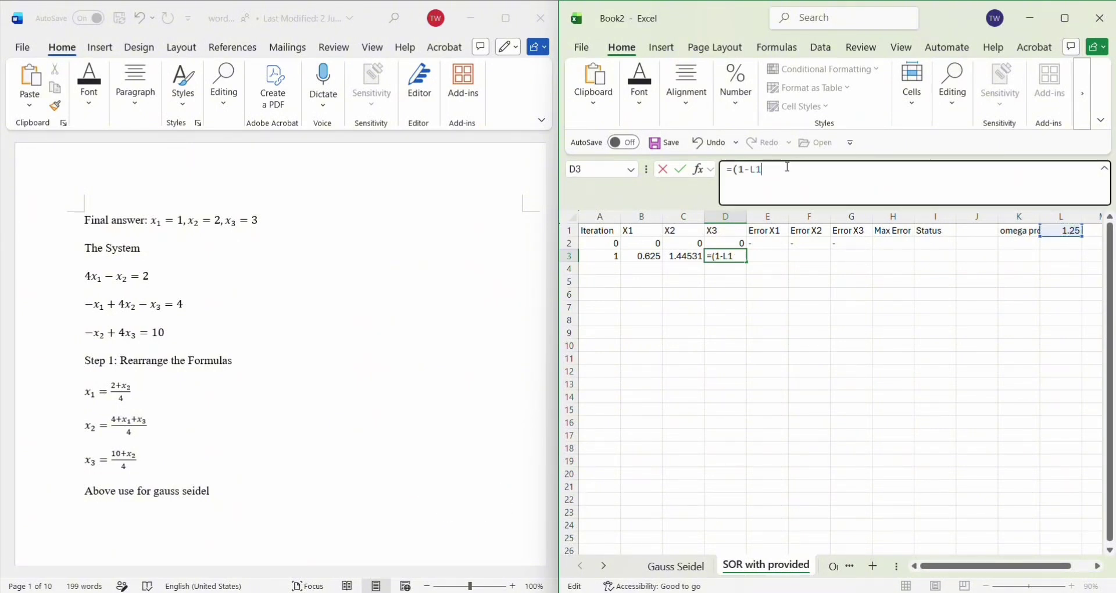
key("F4")
type("*")
left_click(738, 242)
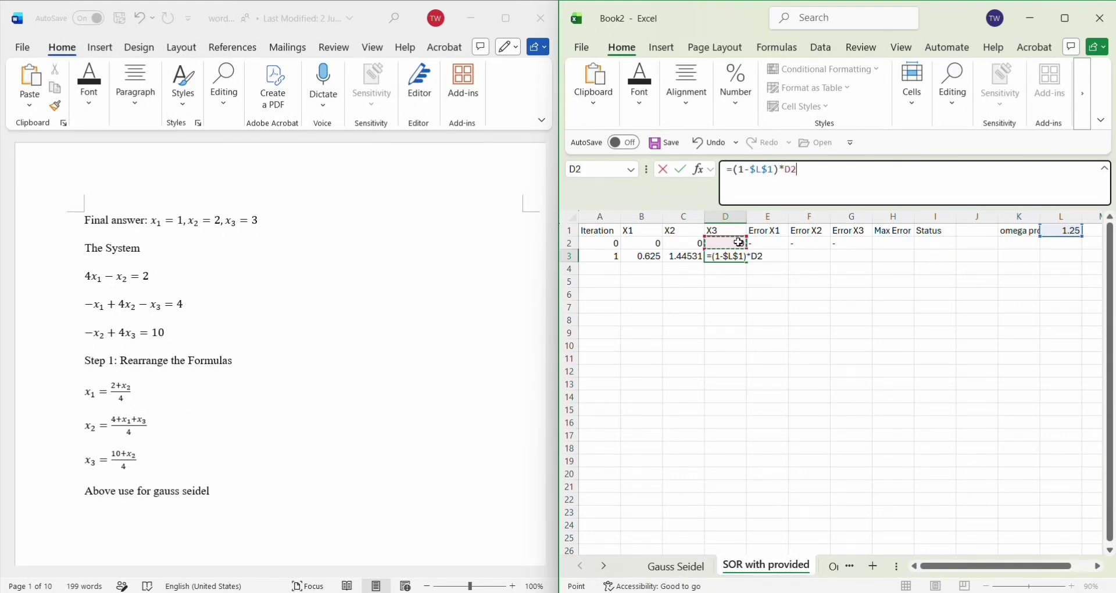
type("+")
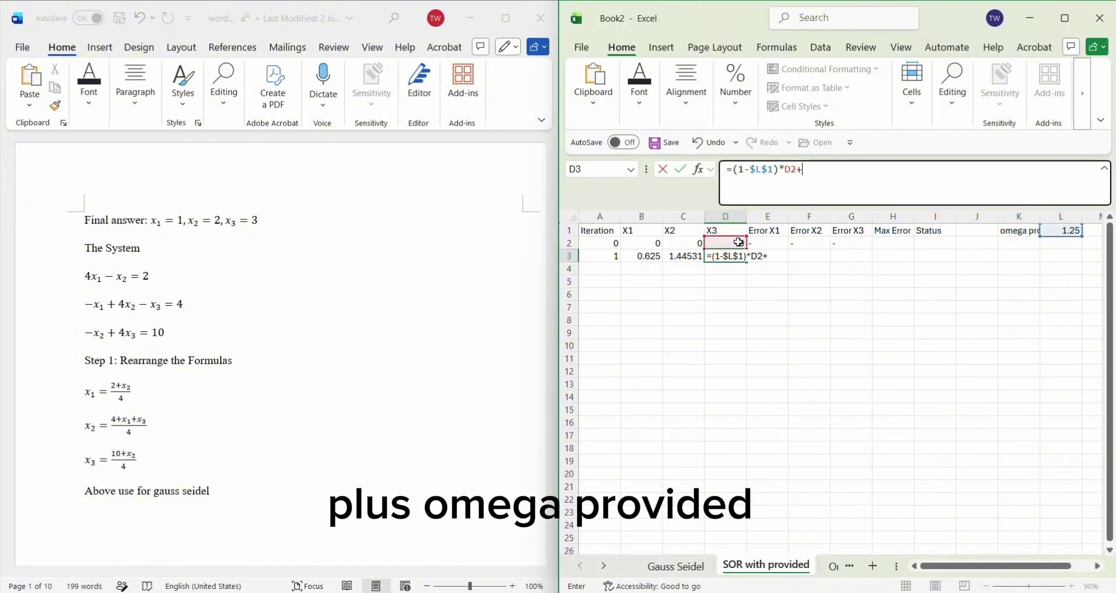
left_click(1063, 231)
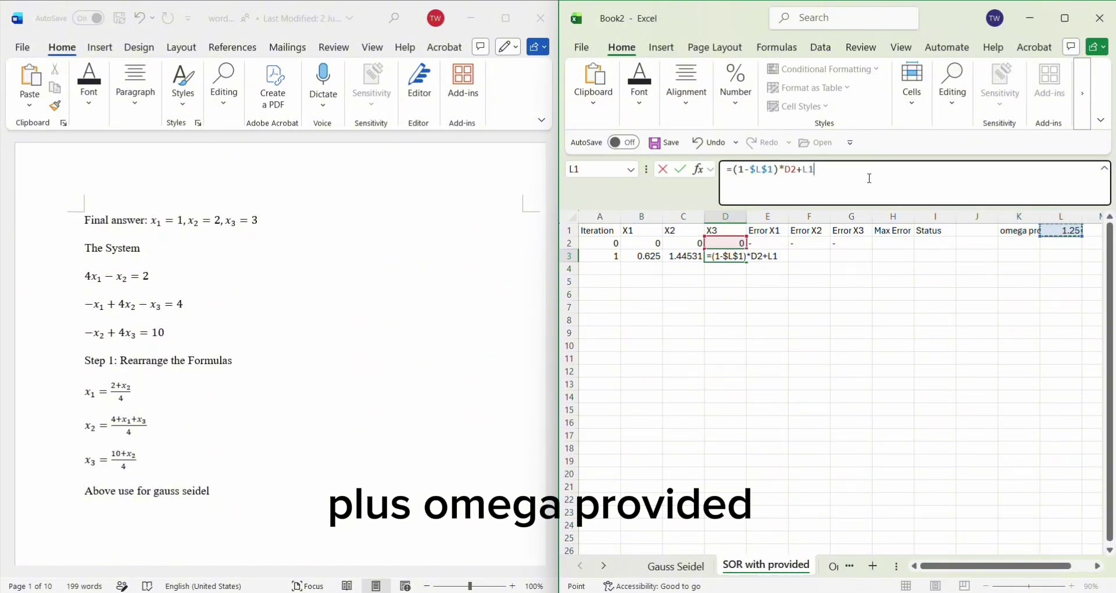
key("F4")
type("*((")
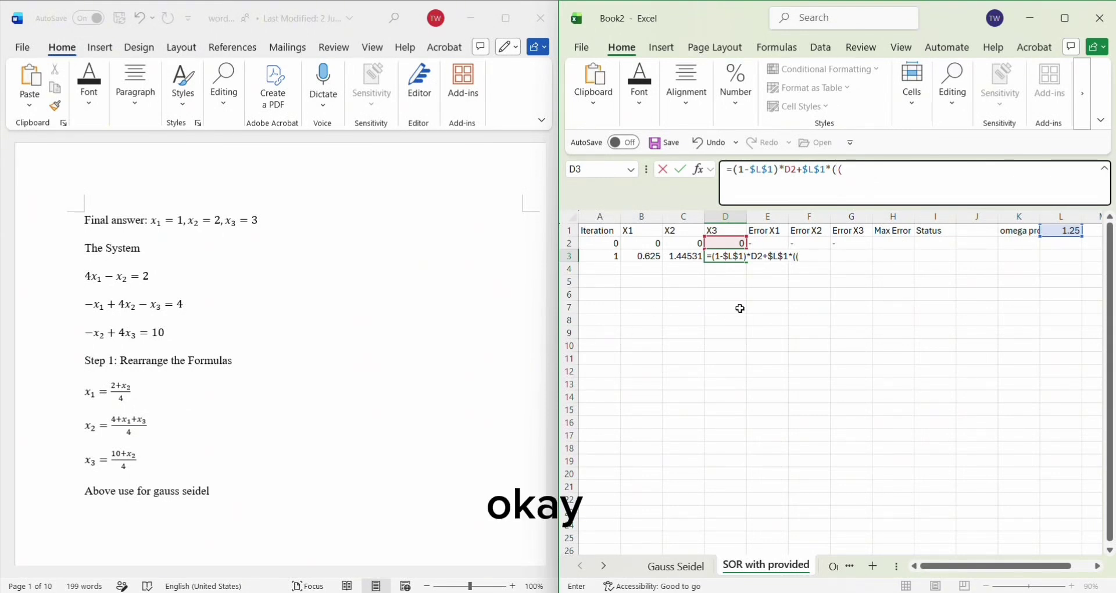
type("10+")
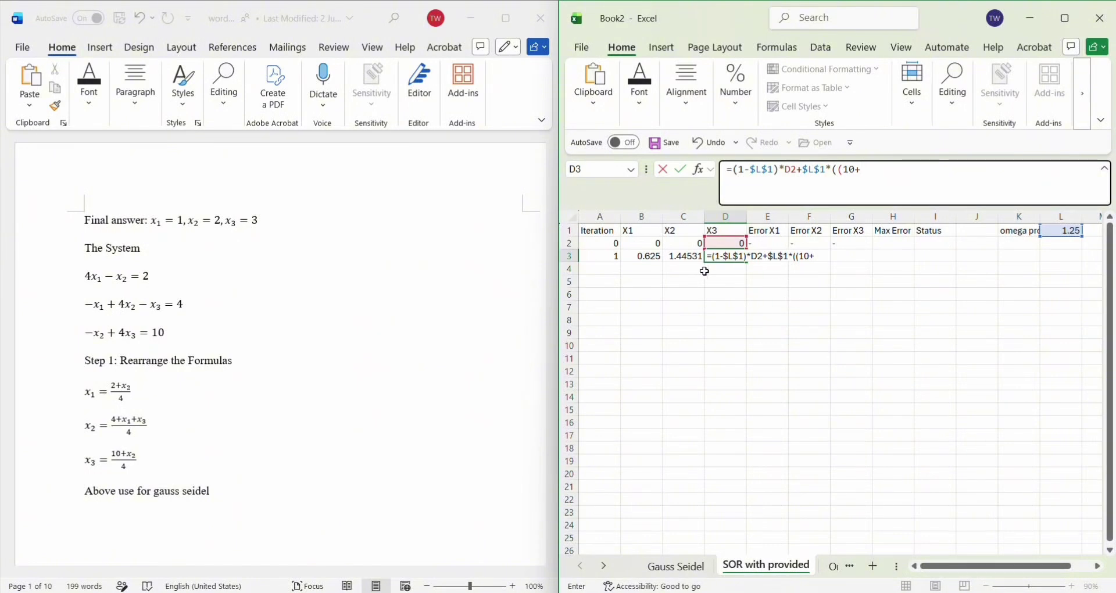
left_click(693, 256)
type(")/")
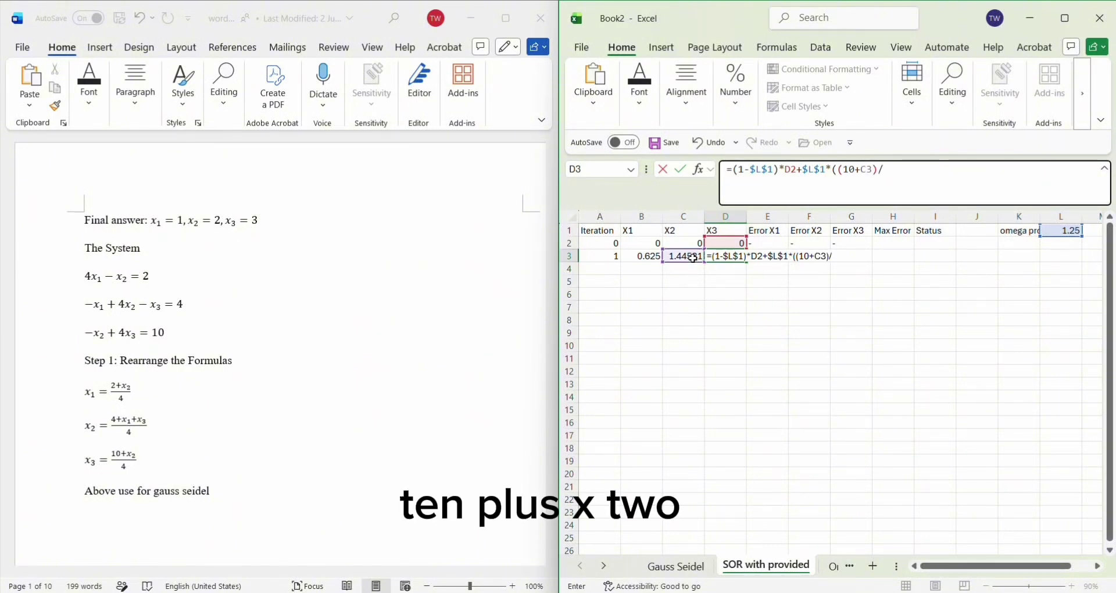
type("4)")
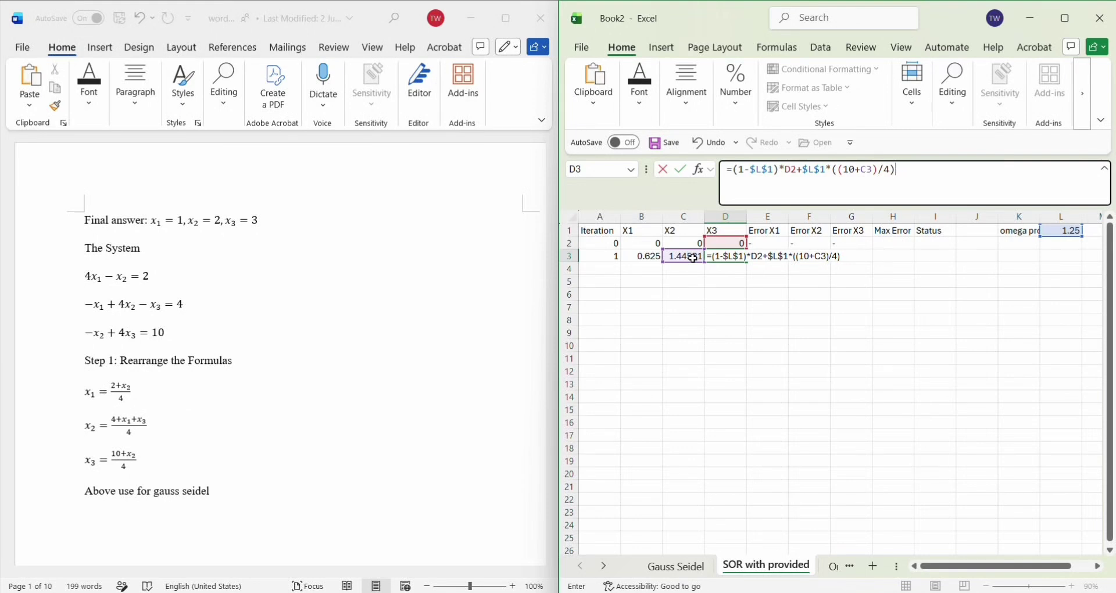
key("Return")
Step: Enter =ABS(B3-B2) as iteration 1's X1 error in cell E3 and fill it across to G3 for the X2 and X3 errors
left_click(767, 255)
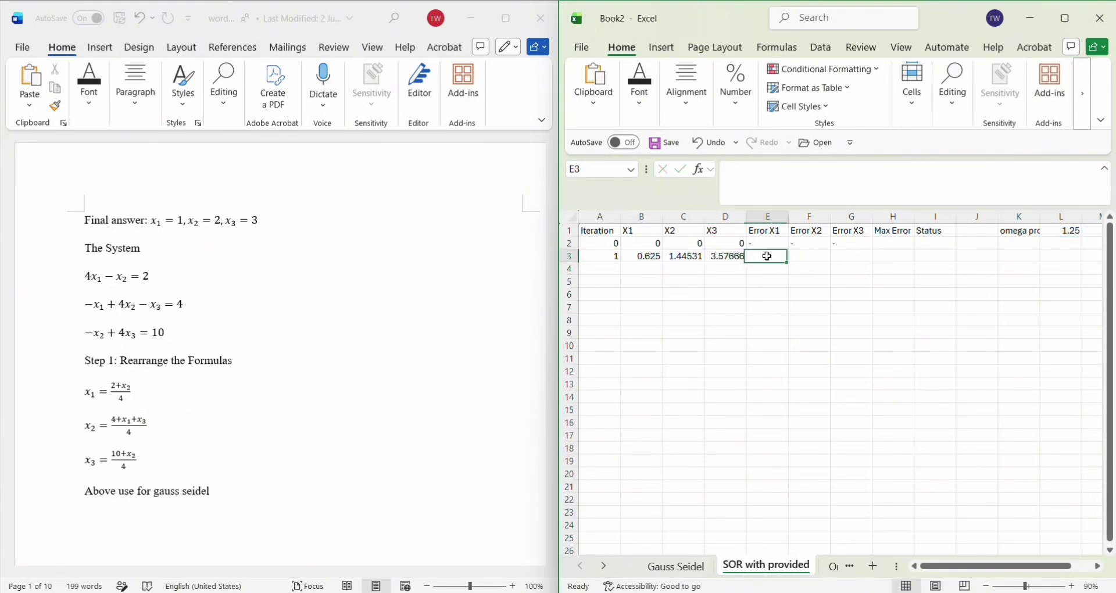
type("=")
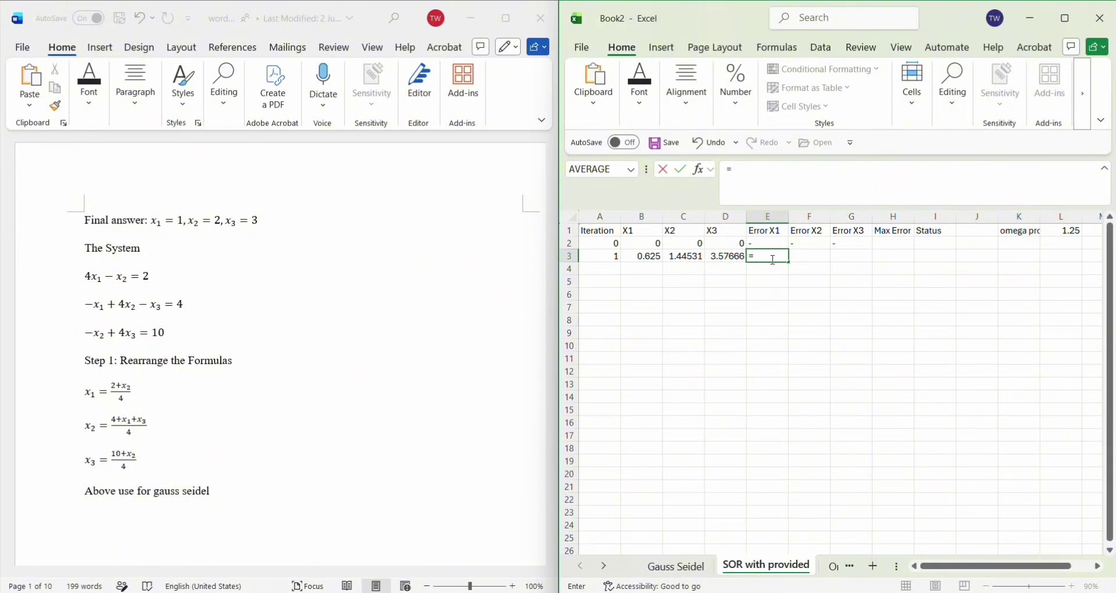
type("ab")
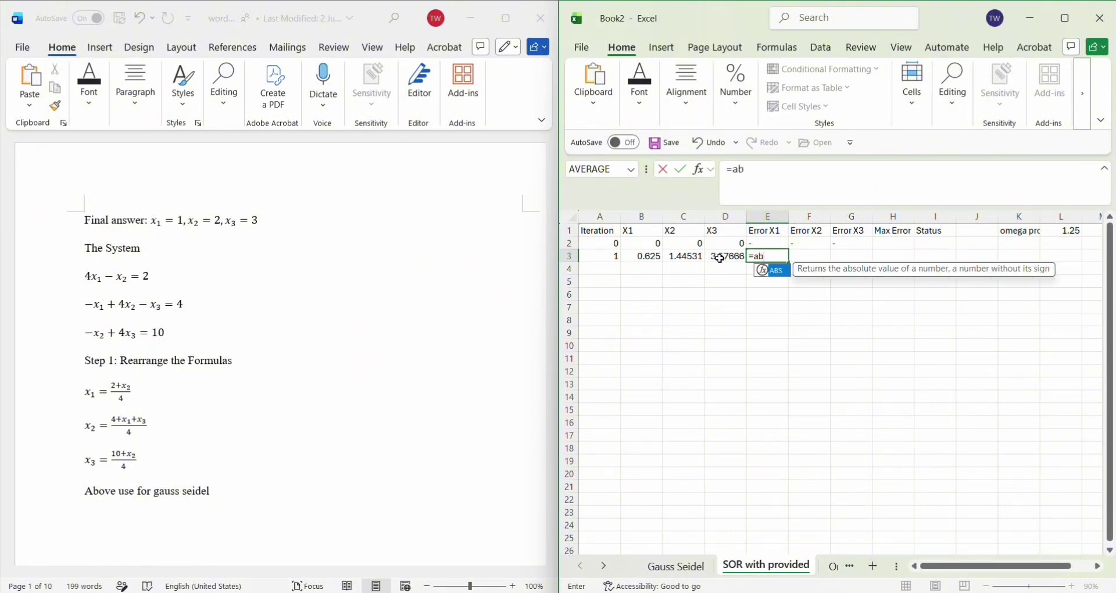
type("s(")
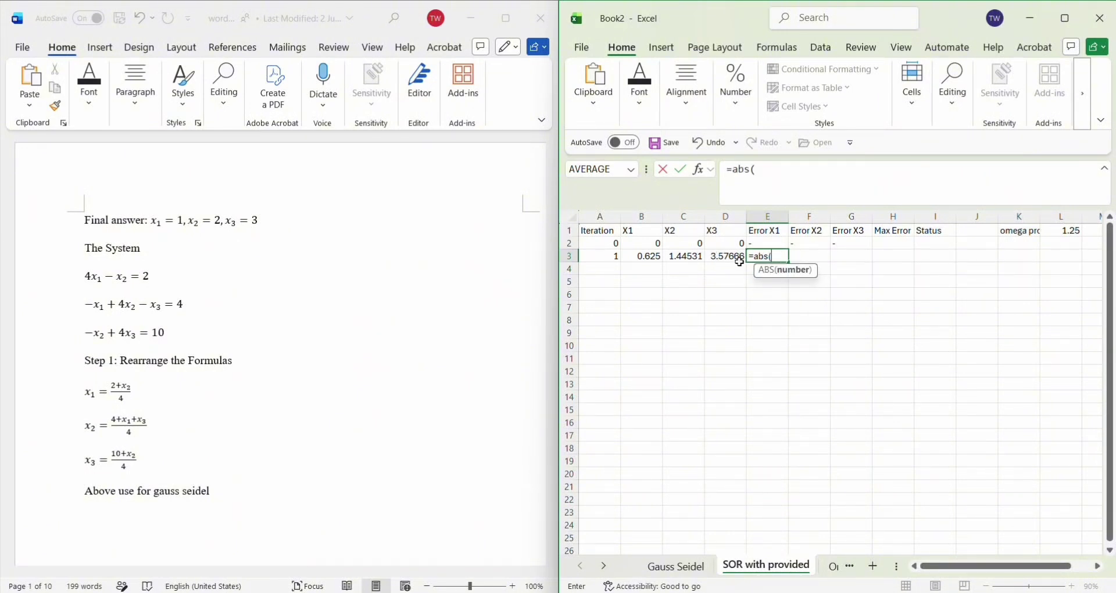
left_click(645, 256)
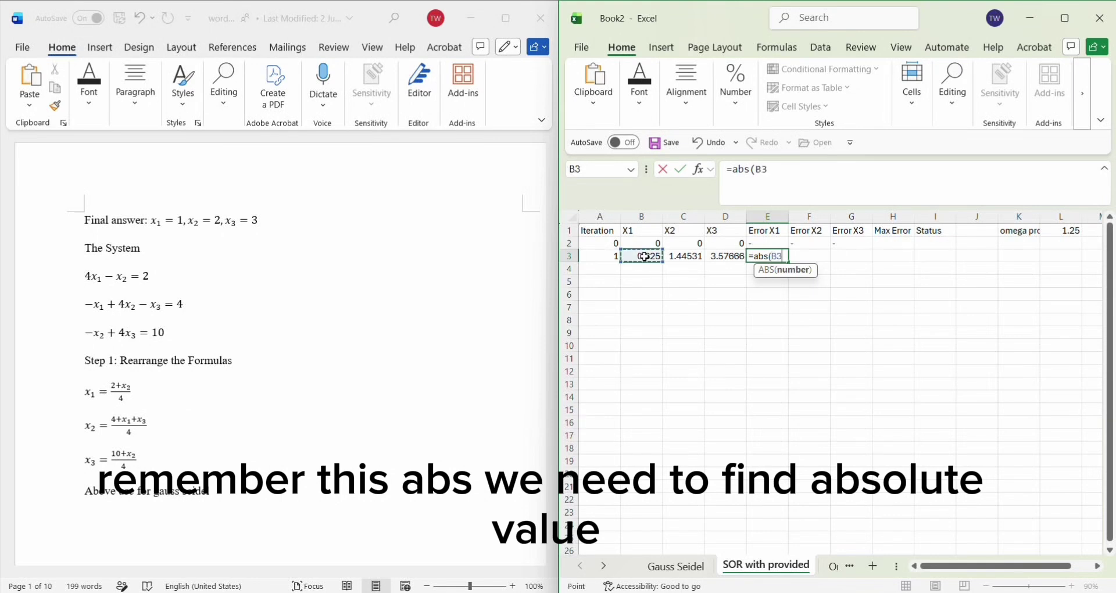
type("-")
left_click(657, 241)
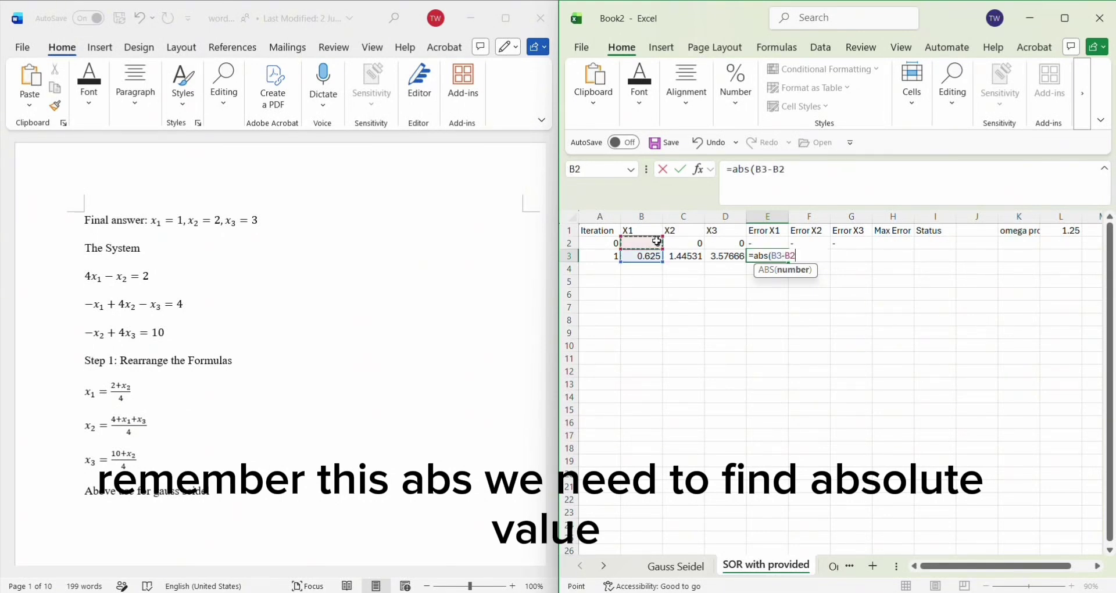
type(")")
key("Return")
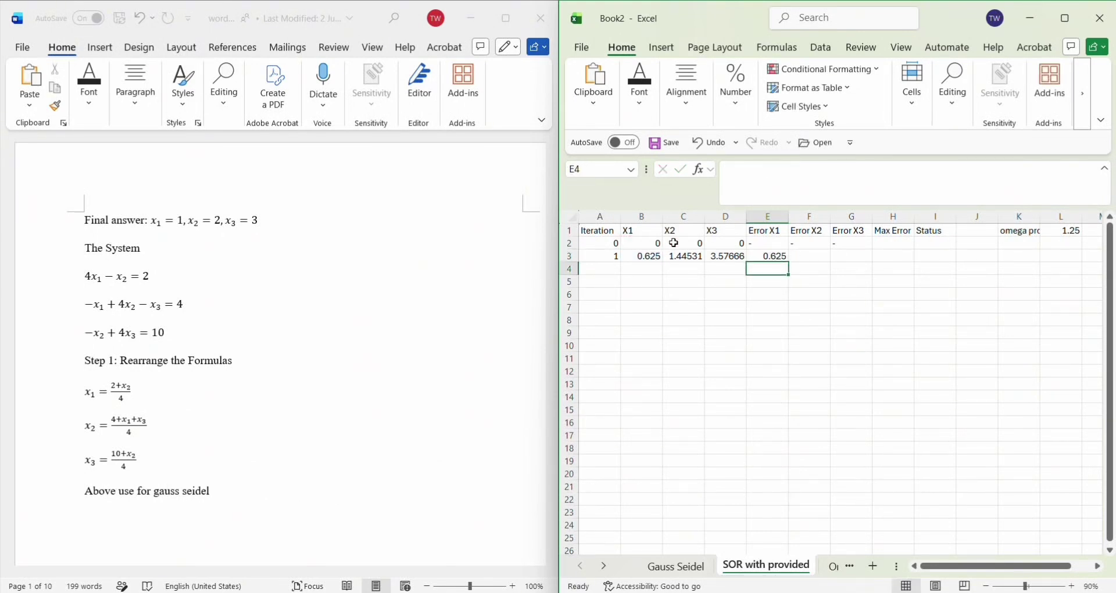
left_click(771, 256)
left_click_drag(771, 256, 866, 264)
Step: Enter =MAX(E3:G3) in cell H3 to compute iteration 1's maximum error
left_click(890, 254)
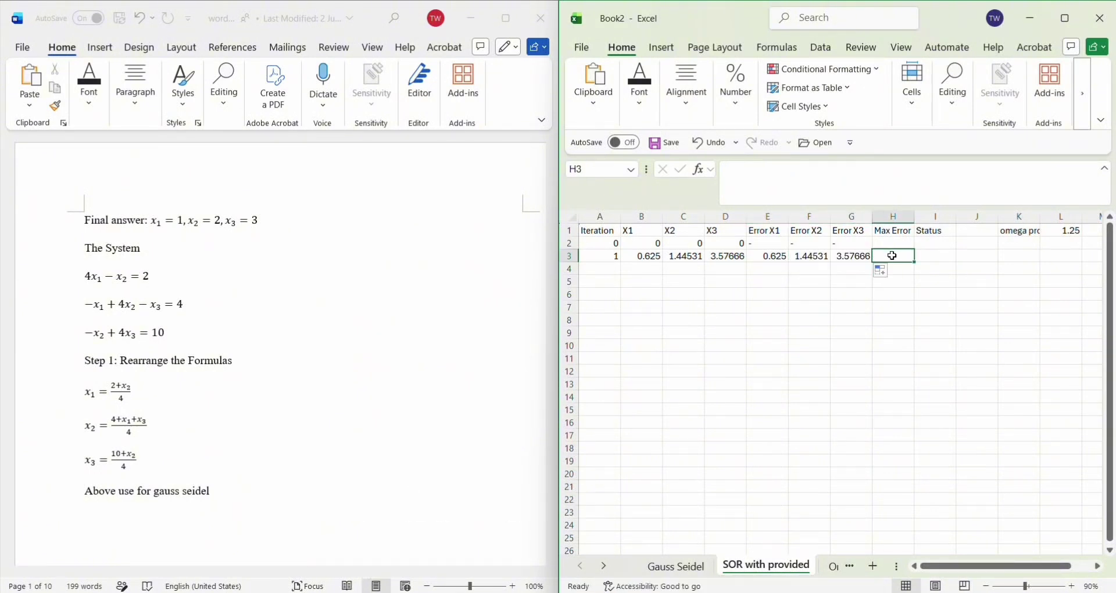
double_click(893, 256)
type("=max")
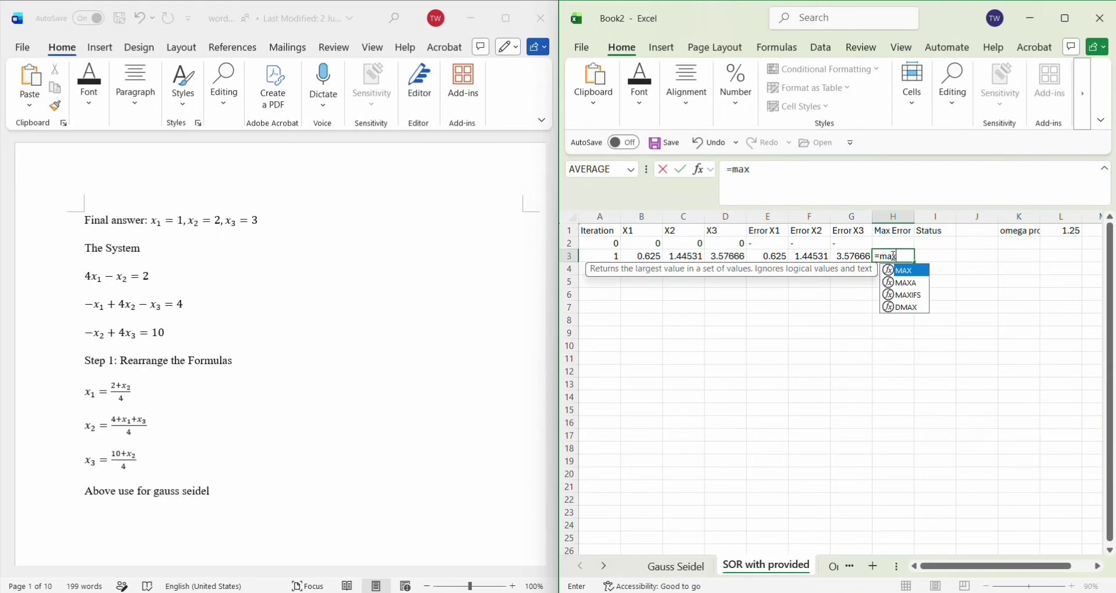
type("(")
left_click_drag(773, 256, 853, 256)
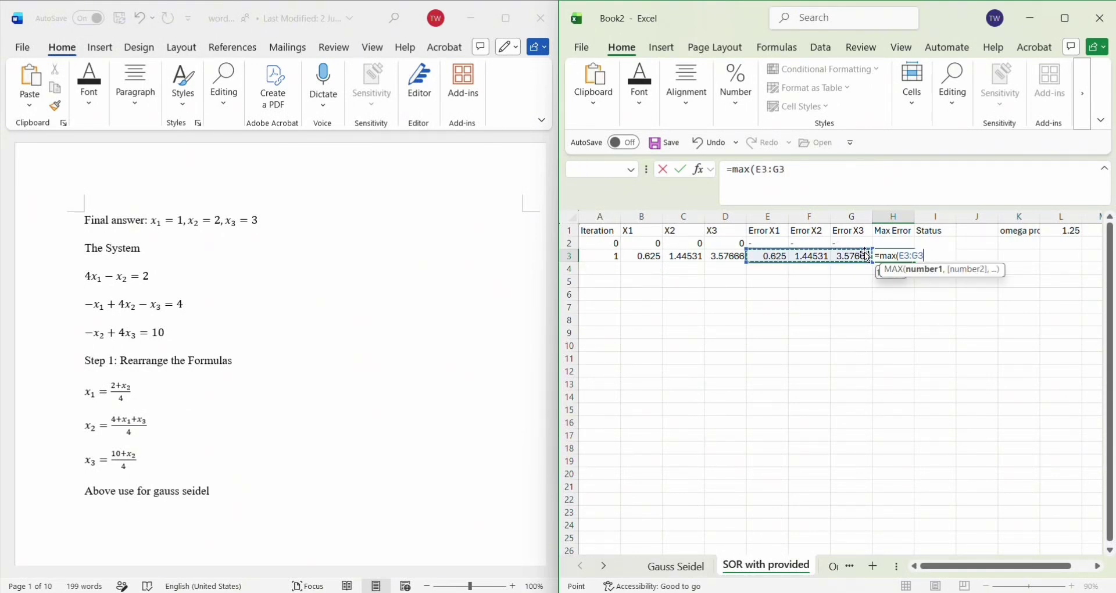
key("Return")
Step: Enter the status formula =IF(H3<0.00001,"Stop","Continuous") for iteration 1 in cell I3
left_click(928, 256)
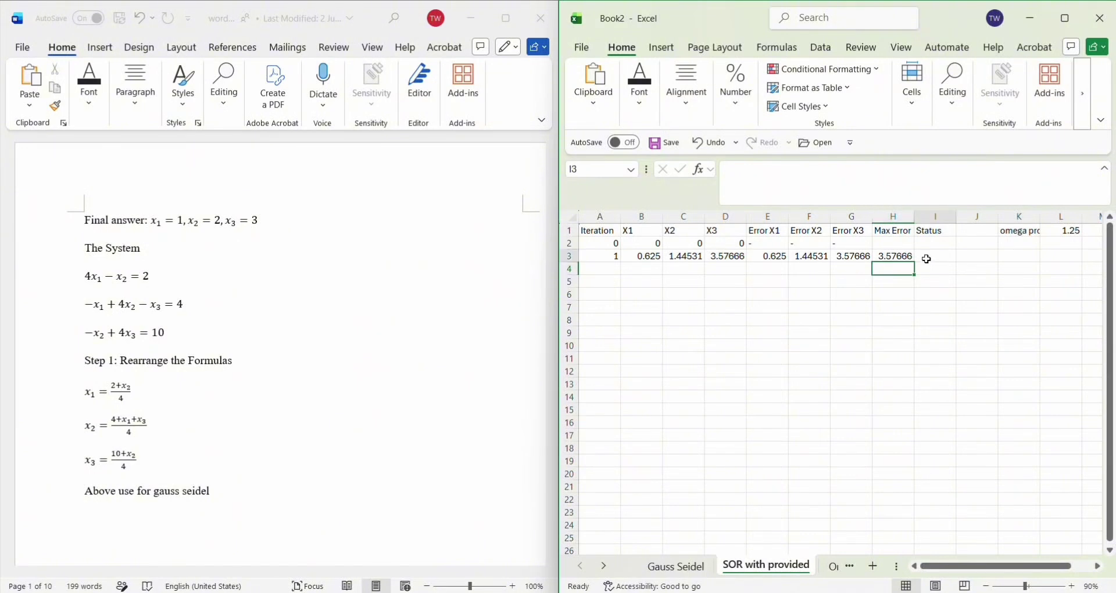
type("=if")
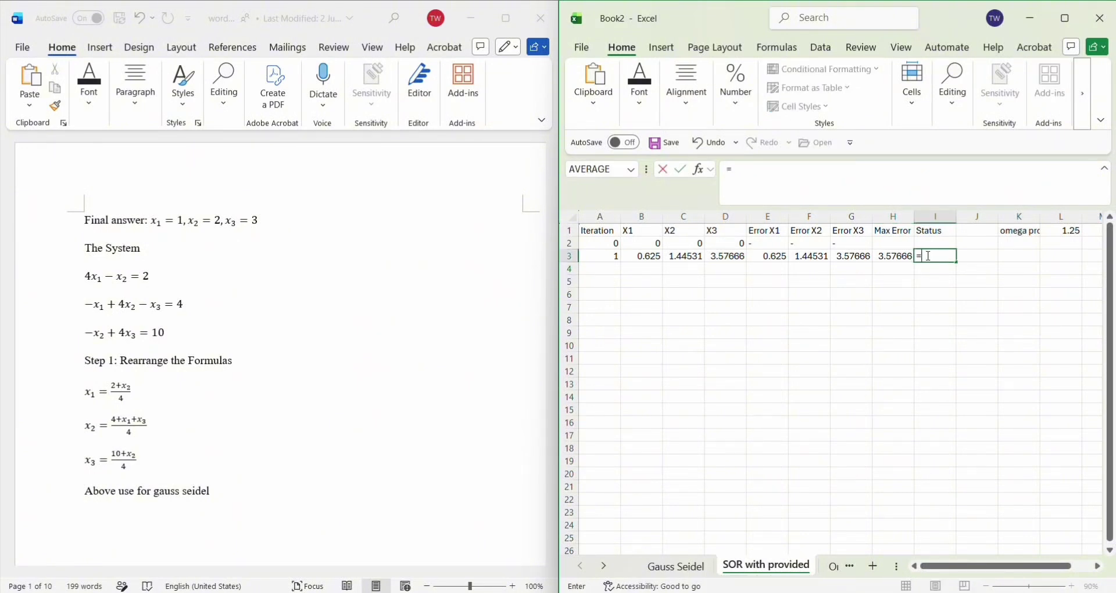
type("(")
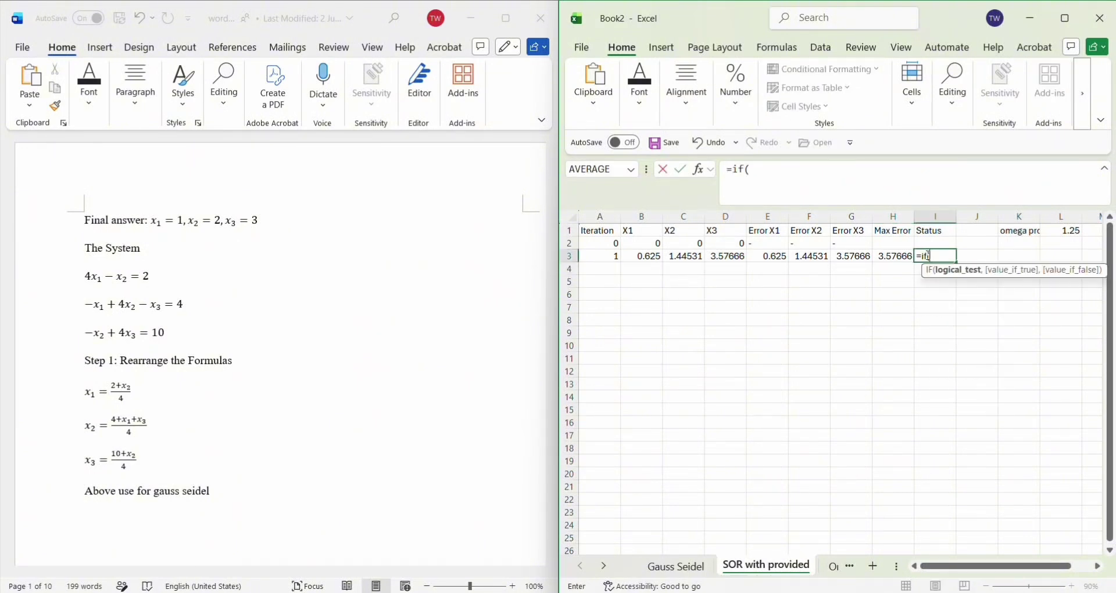
left_click(898, 256)
type("<0")
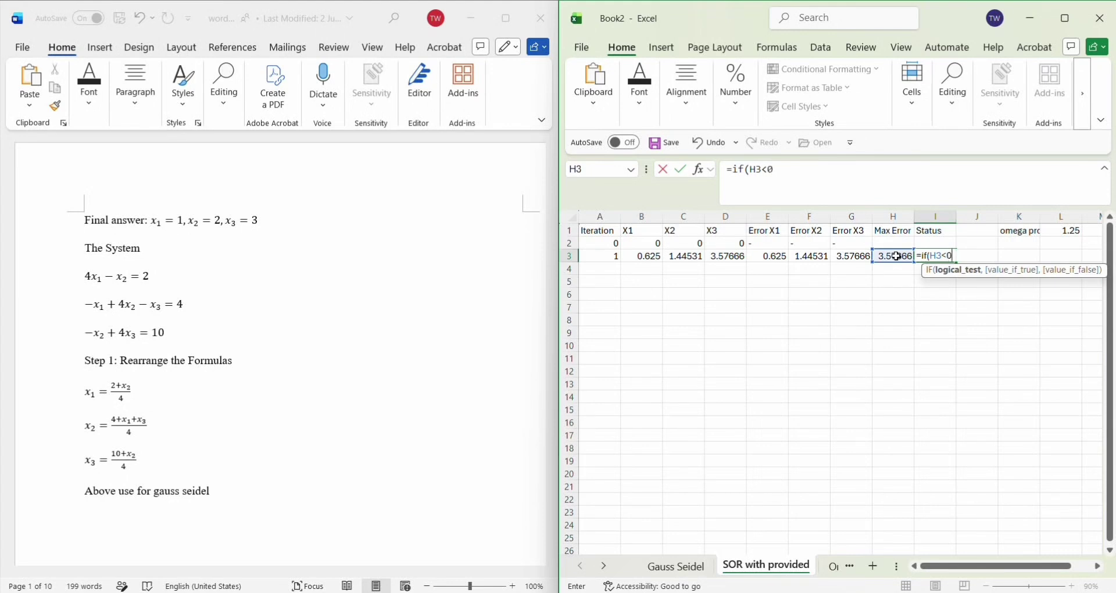
type(".00001),")
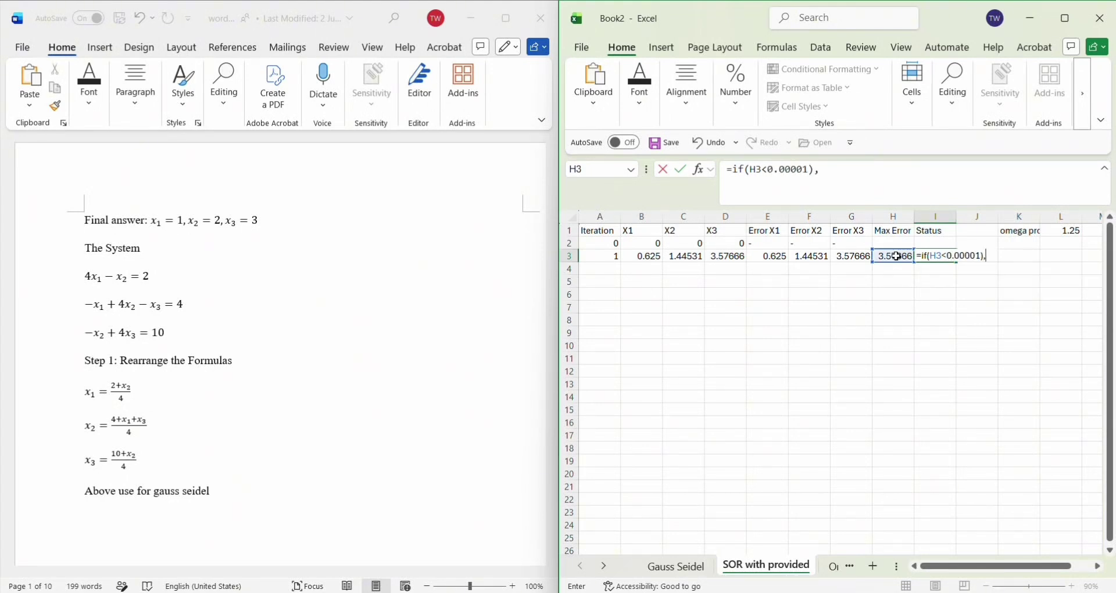
key("BackSpace")
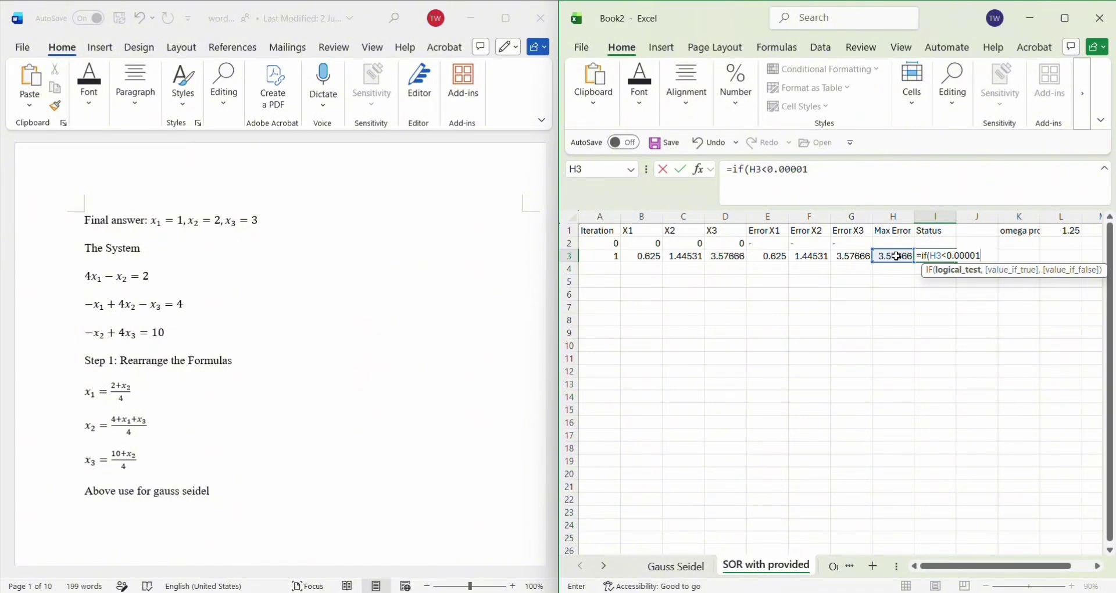
type(",\"Stop")
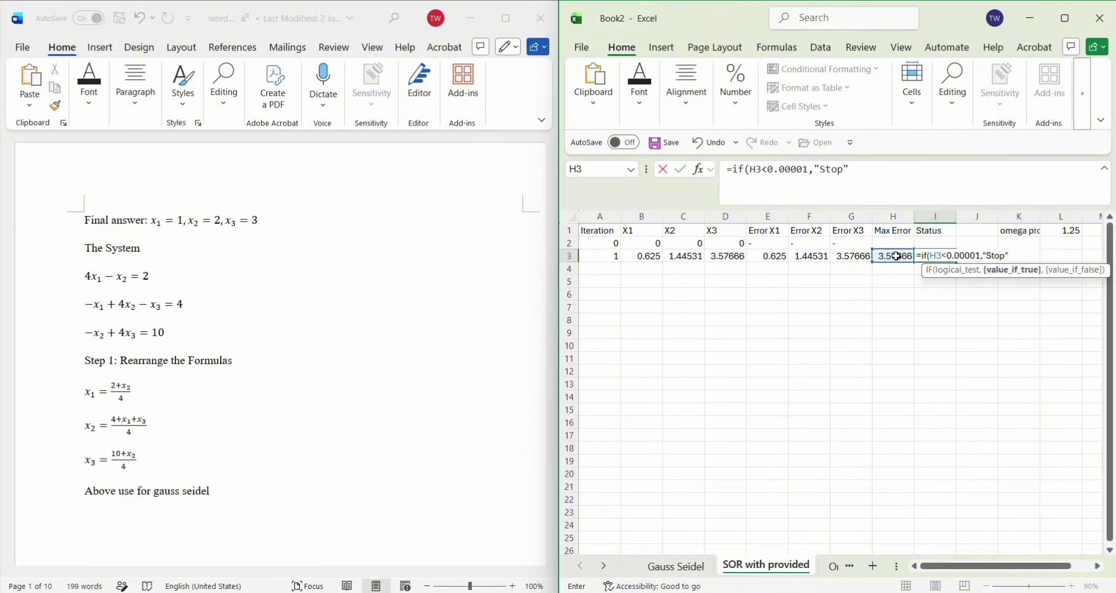
type("\",\"C")
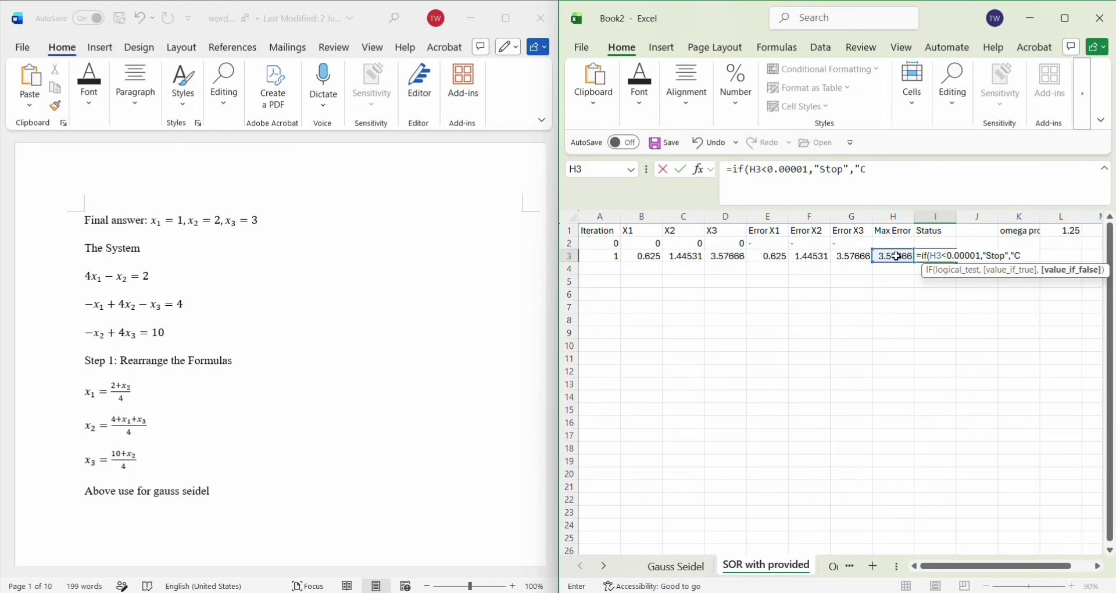
type("ontinuous\"")
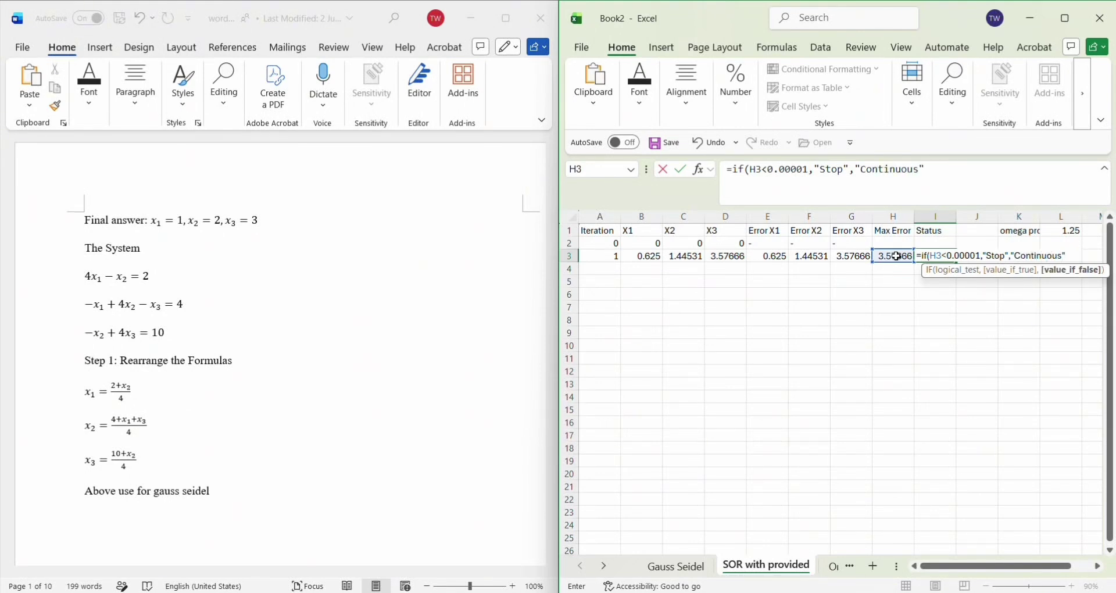
type(")")
key("Return")
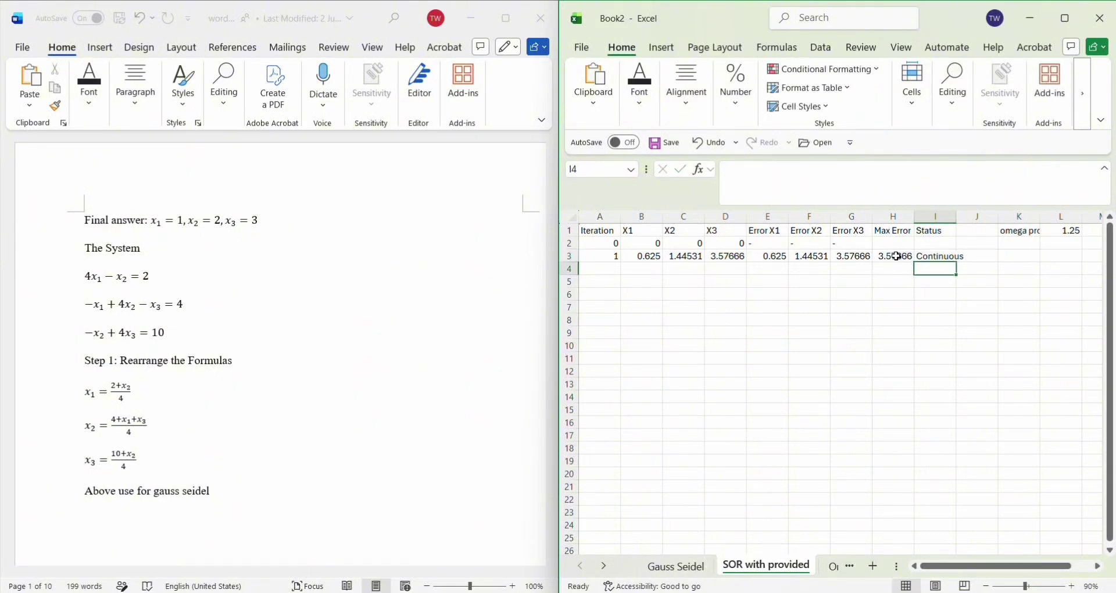
Step: Fill the iteration 1 row from A3 to I3 down to row 14 and compare the SOR table with the "Gauss Seidel" sheet
left_click_drag(602, 255, 956, 406)
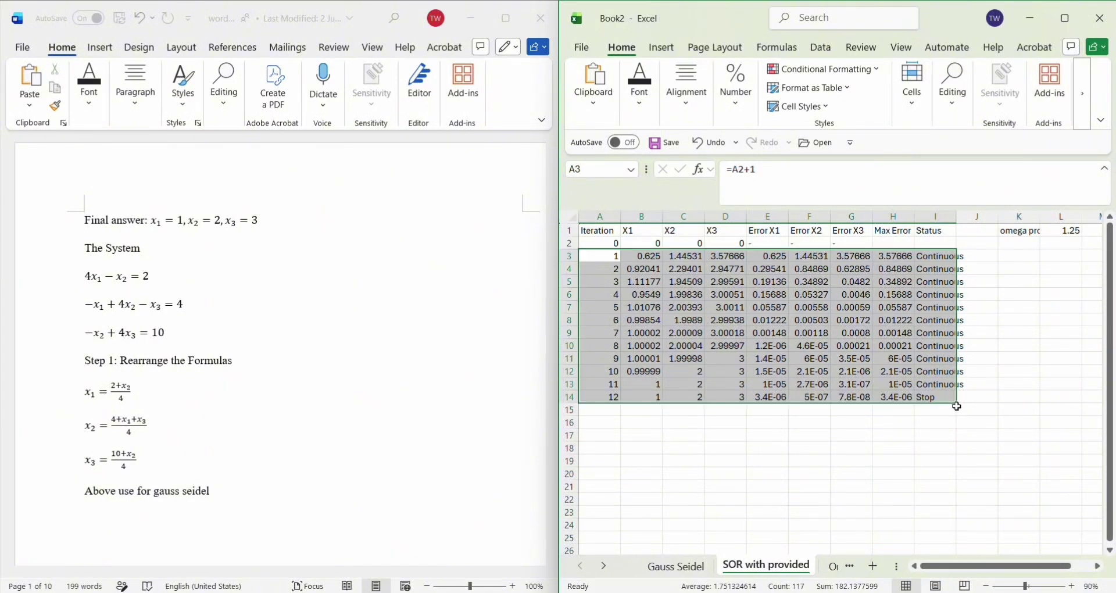
left_click(937, 424)
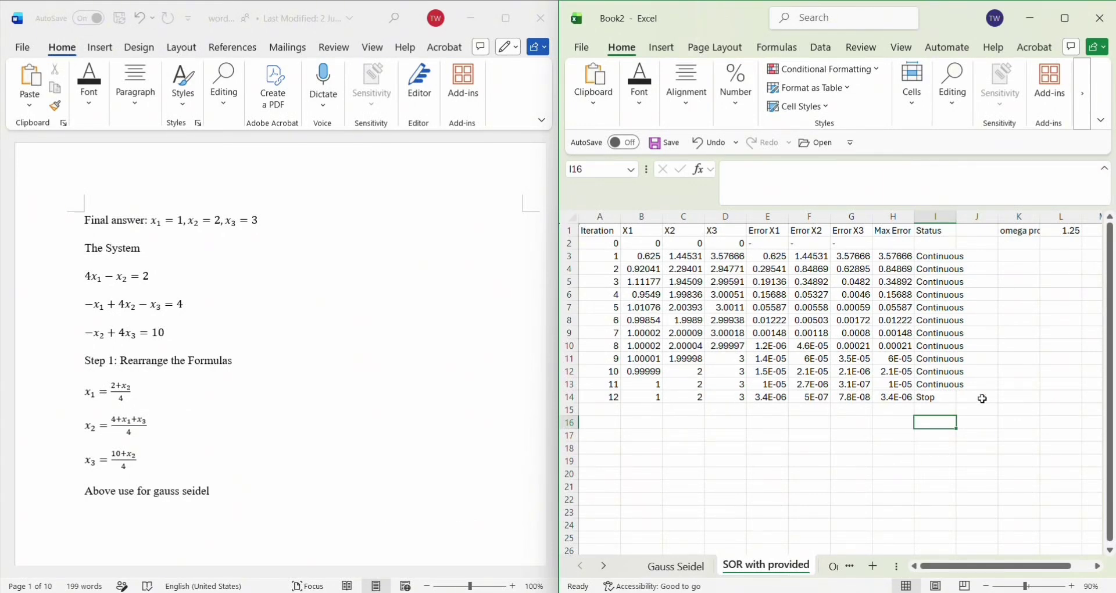
left_click(677, 566)
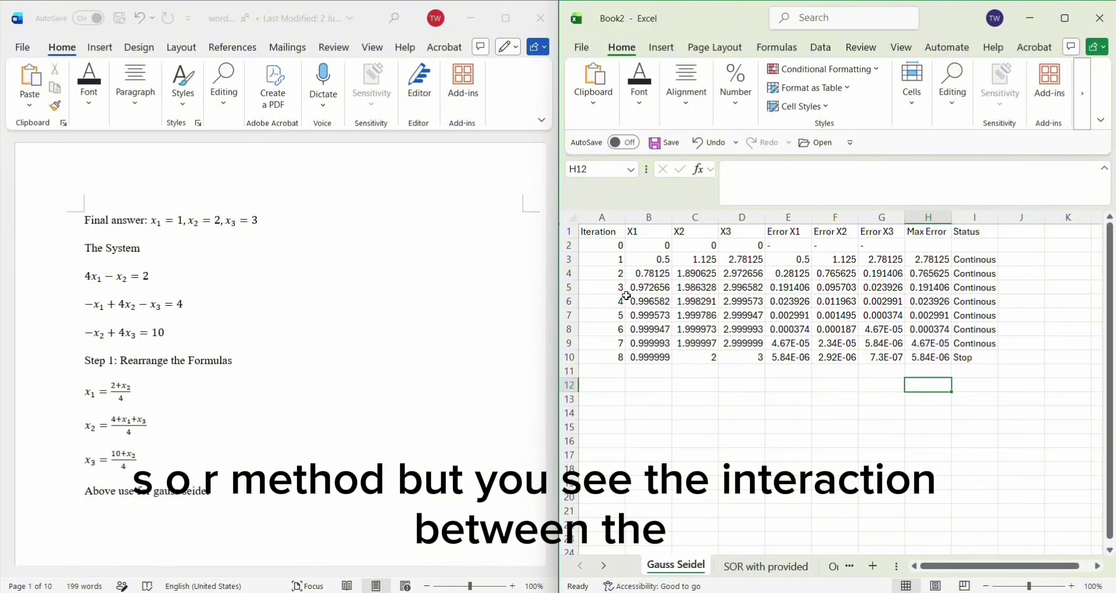
left_click(755, 565)
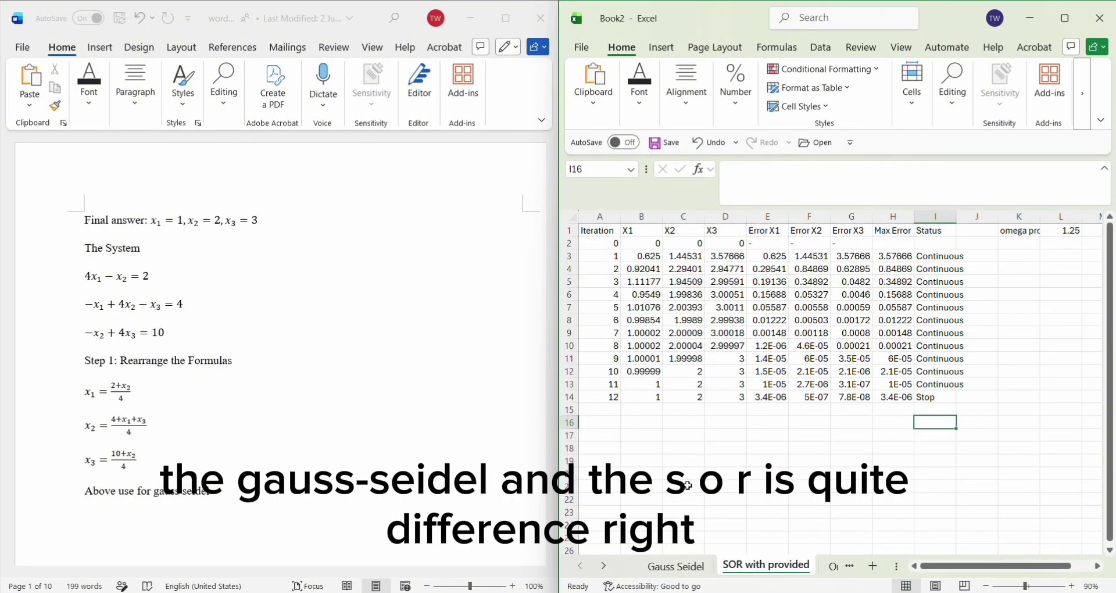
Step: Compare the iteration tables on the "Gauss Seidel" and "SOR with provided" sheets for values and stopping iteration
left_click(687, 568)
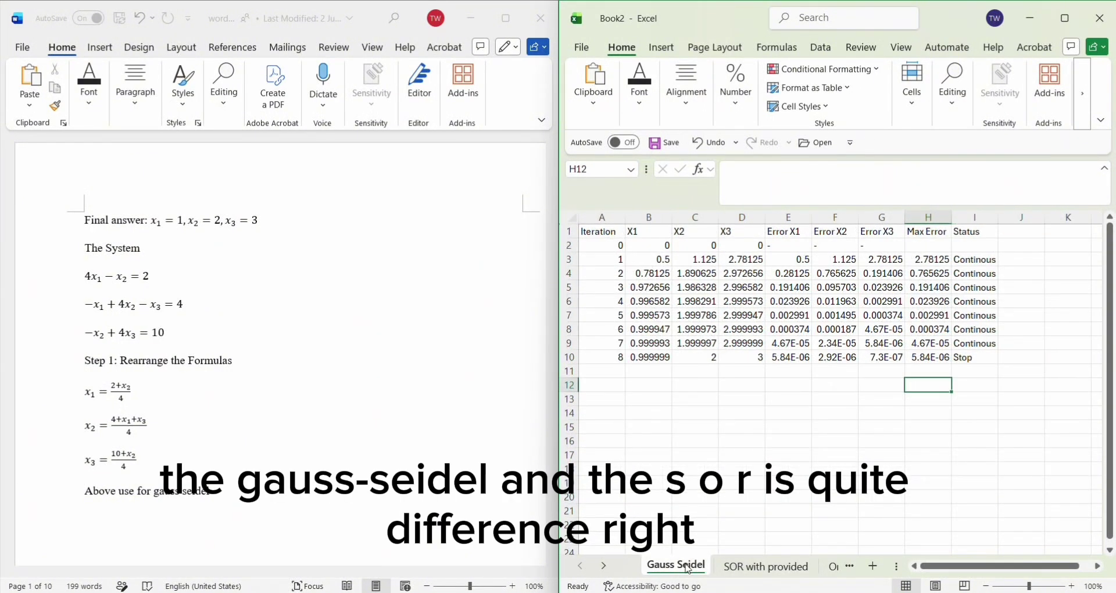
left_click(756, 569)
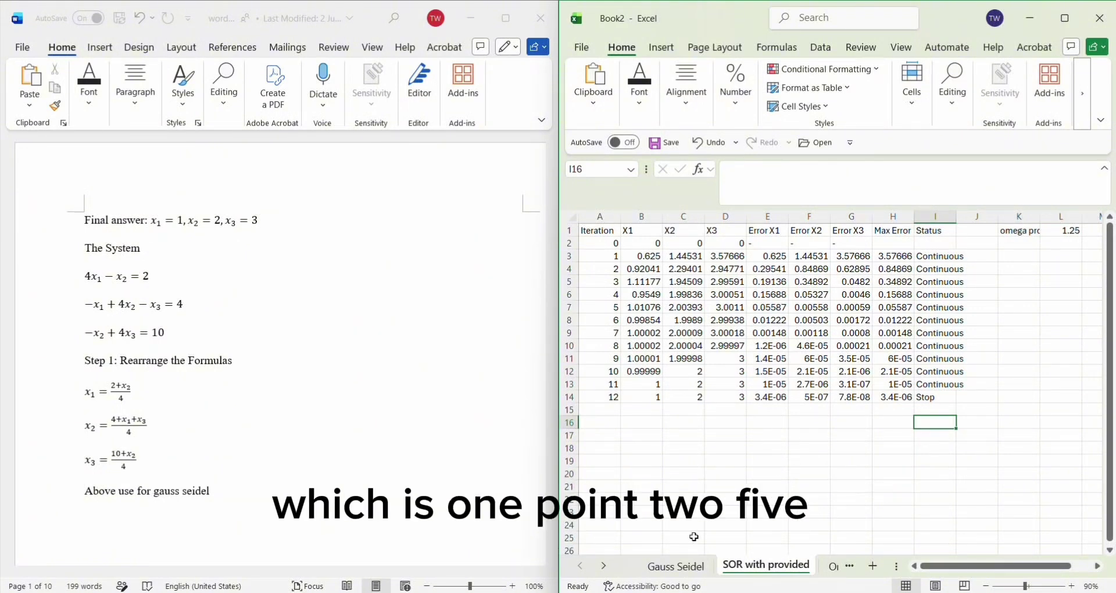
left_click(676, 565)
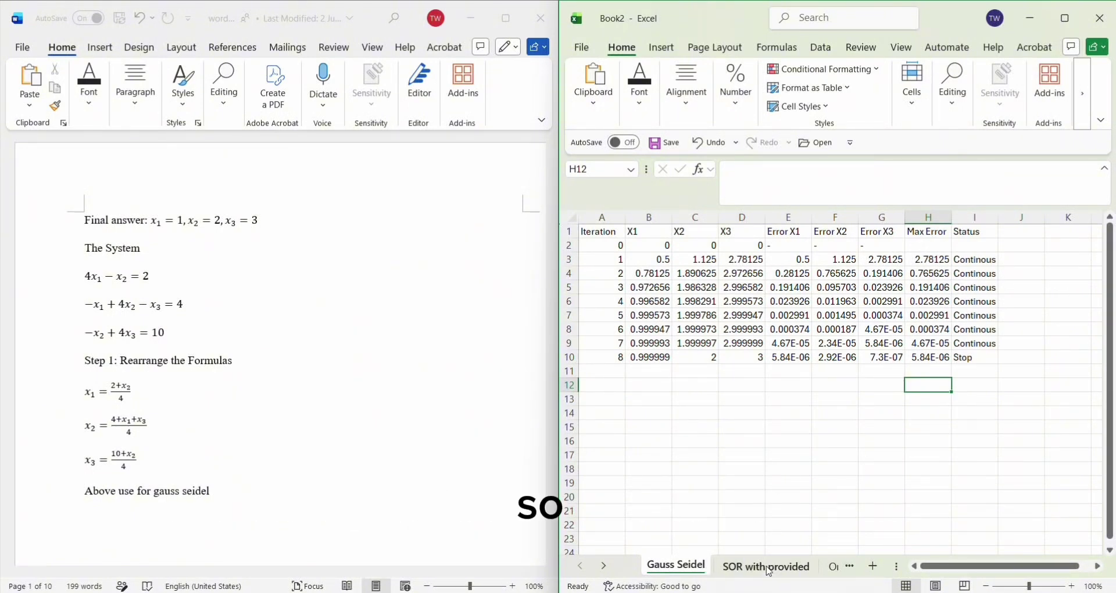
left_click(733, 568)
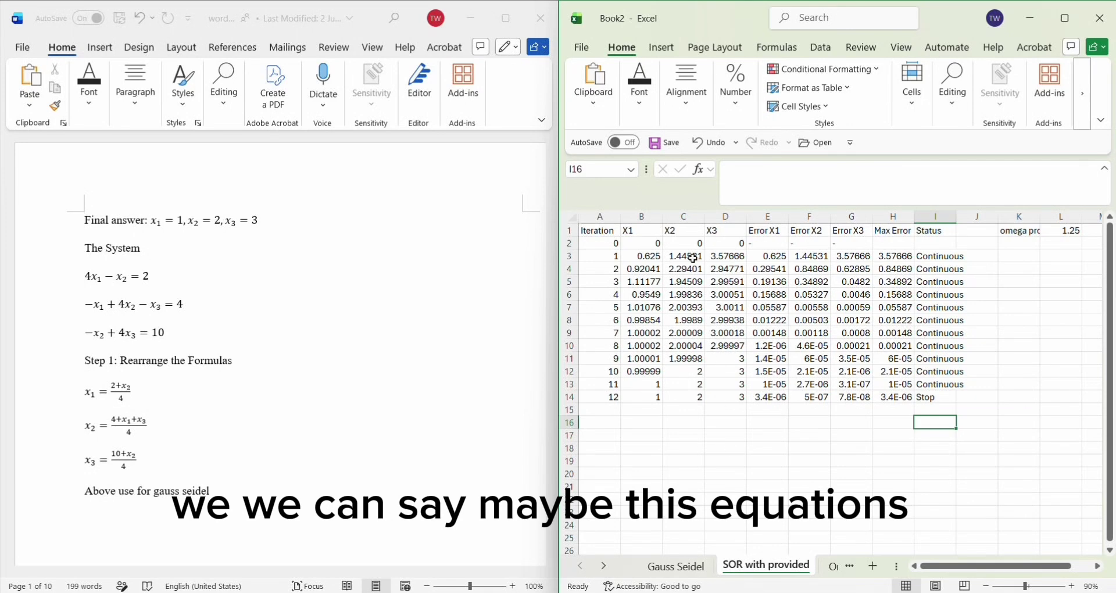
left_click(675, 566)
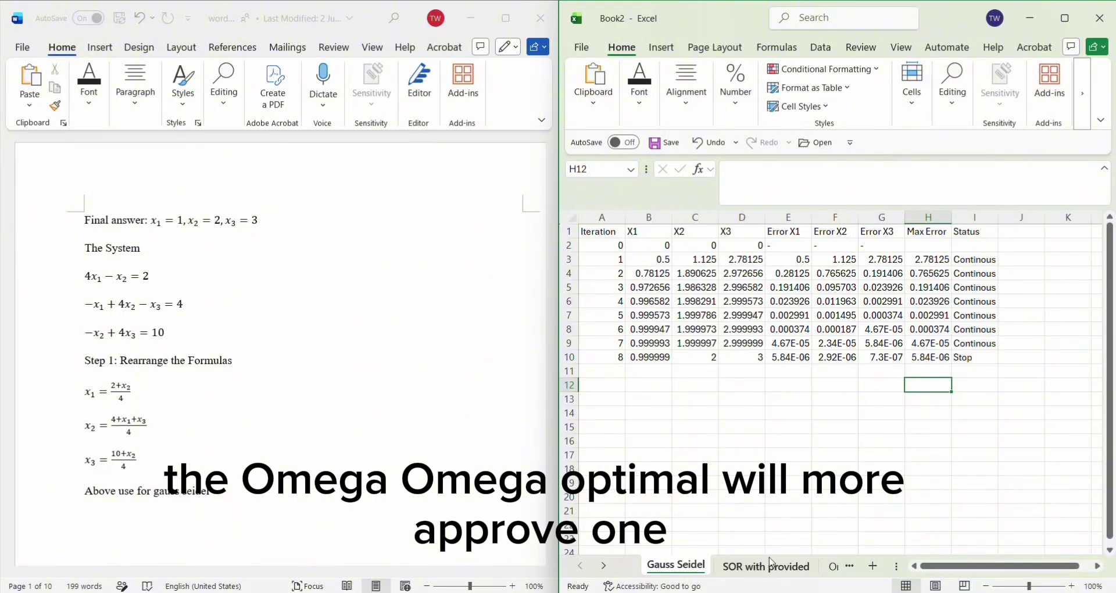
Step: Open the "Omega Optimal" sheet and review the Word document's calculated omega section, from the D, L and U matrices to the Jacobi matrix Tj
left_click(833, 567)
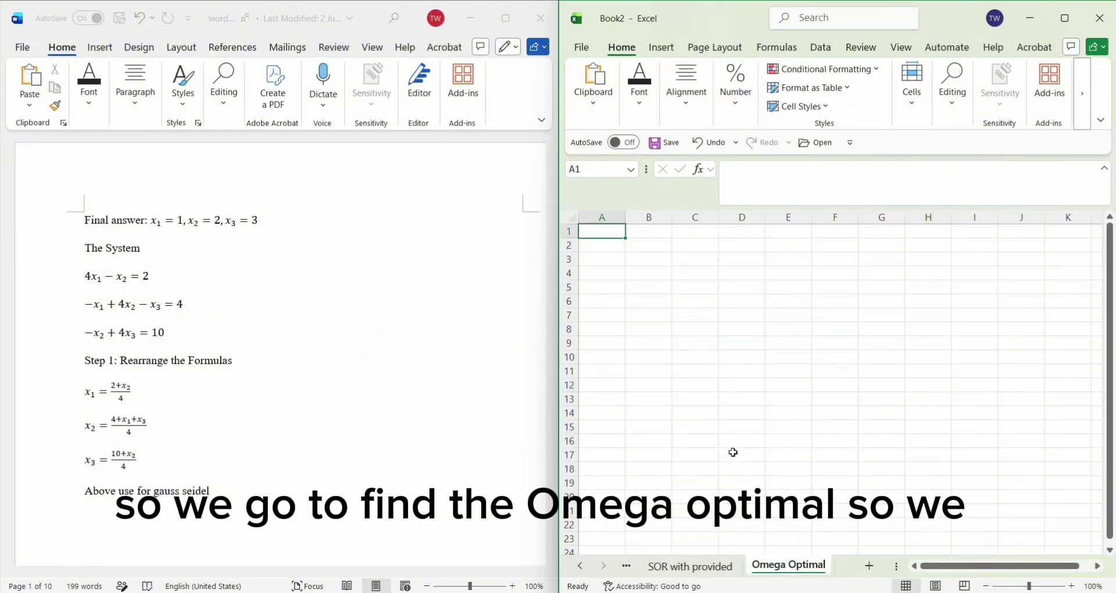
scroll(383, 391, "down", 15)
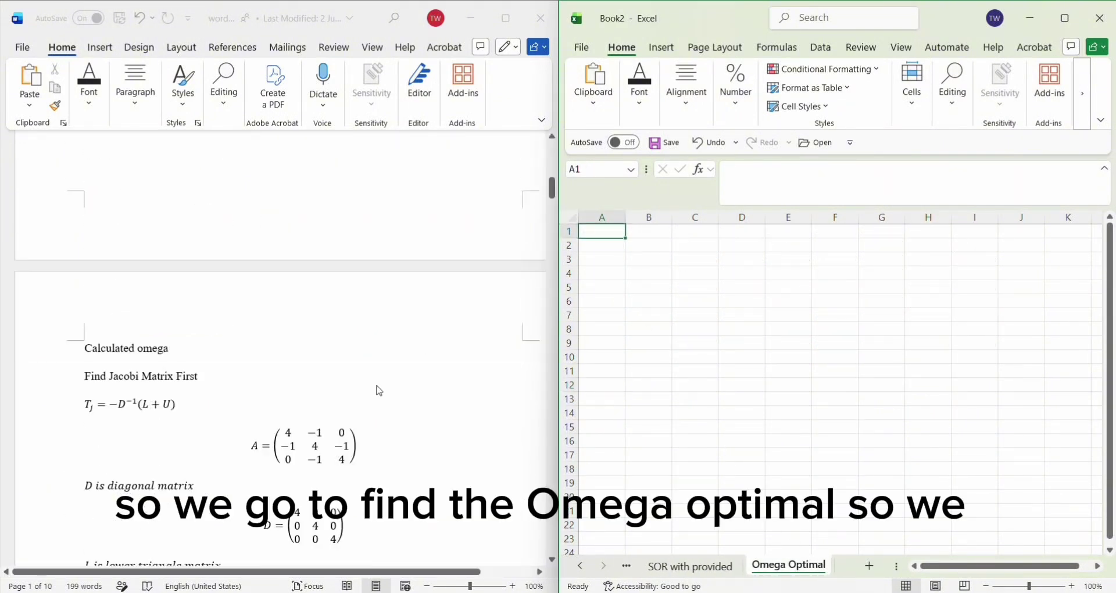
scroll(383, 391, "down", 6)
scroll(383, 391, "up", 9)
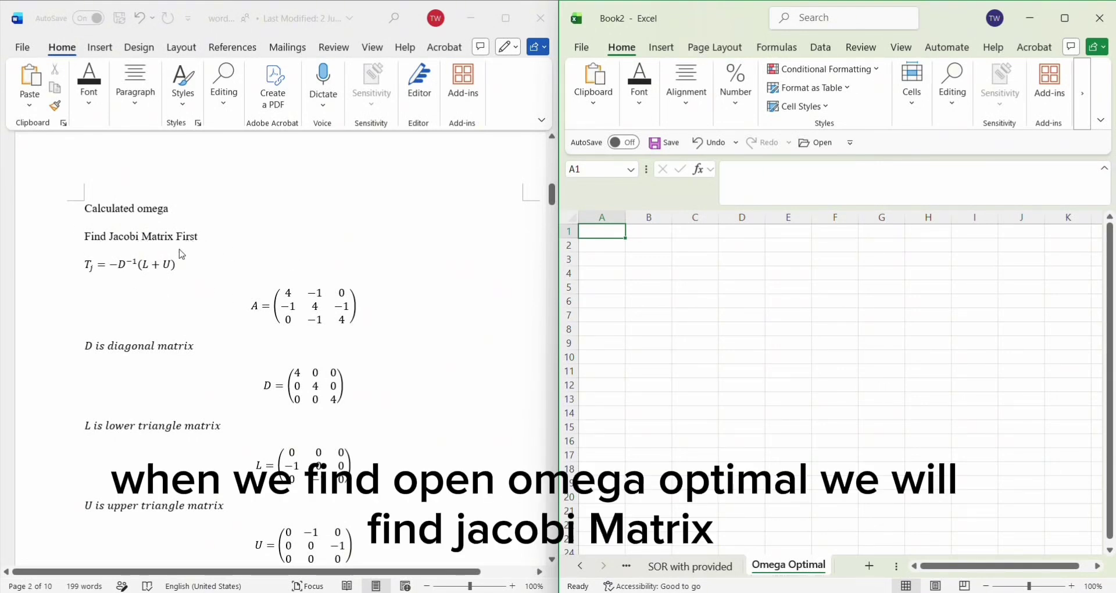
scroll(179, 268, "down", 1)
scroll(182, 294, "down", 1)
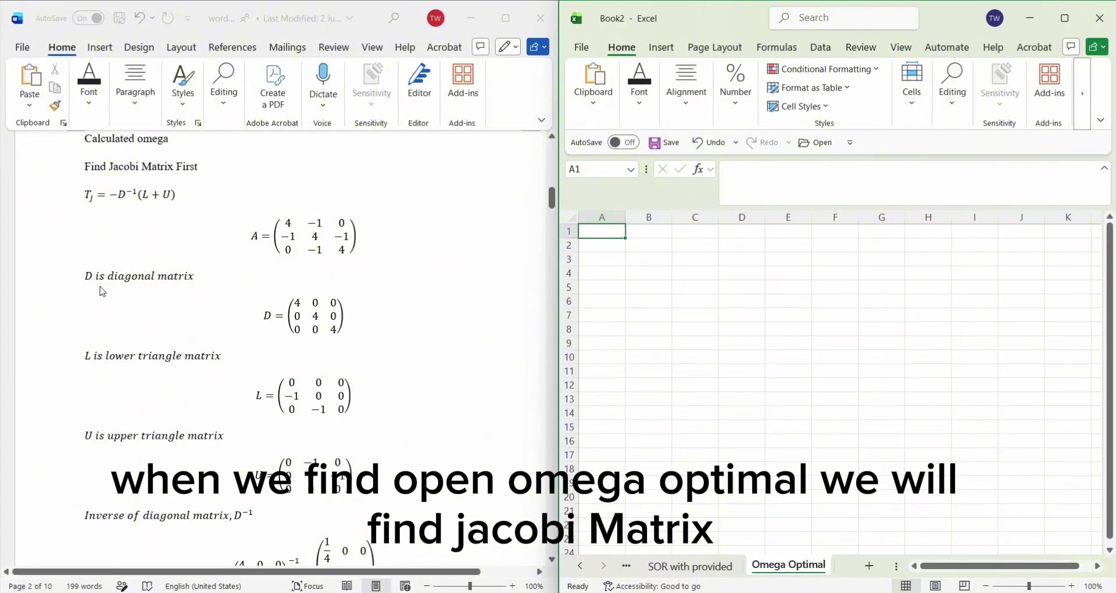
scroll(175, 310, "down", 2)
scroll(233, 385, "down", 2)
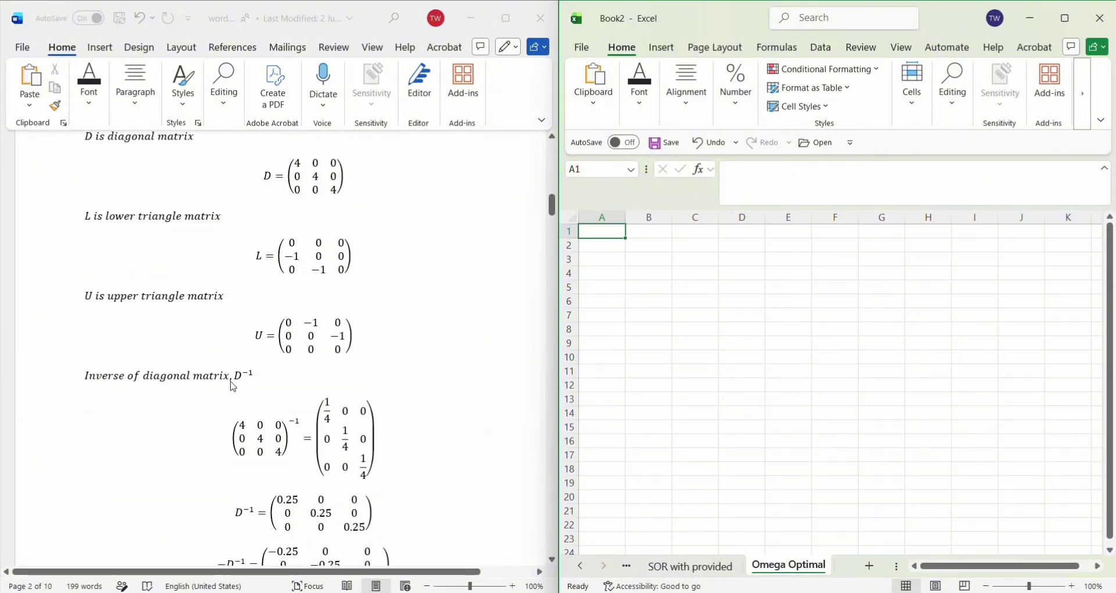
scroll(233, 386, "down", 5)
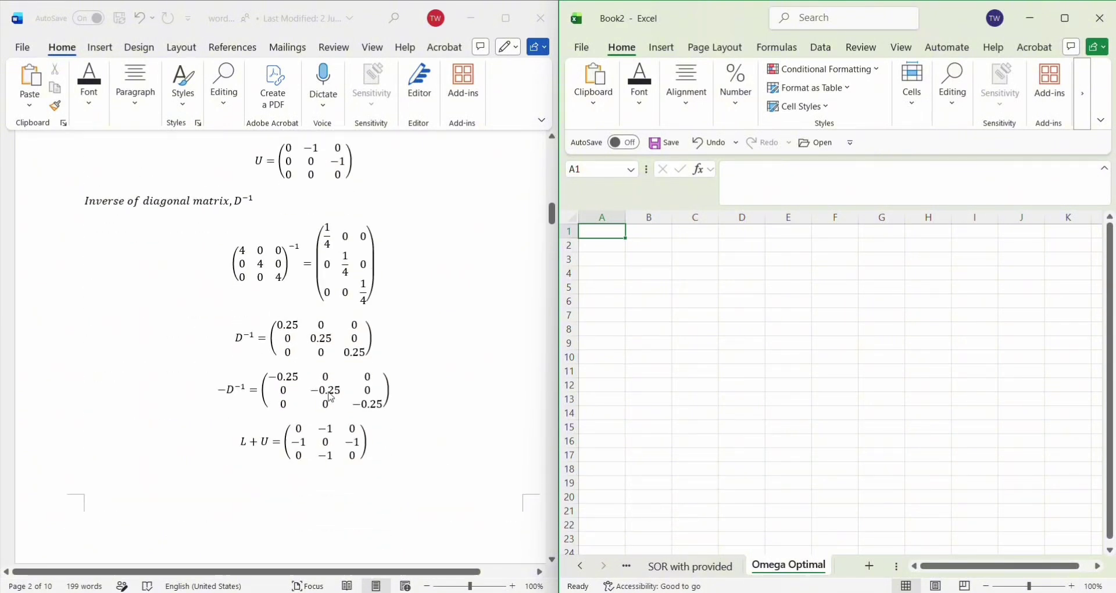
scroll(333, 395, "down", 10)
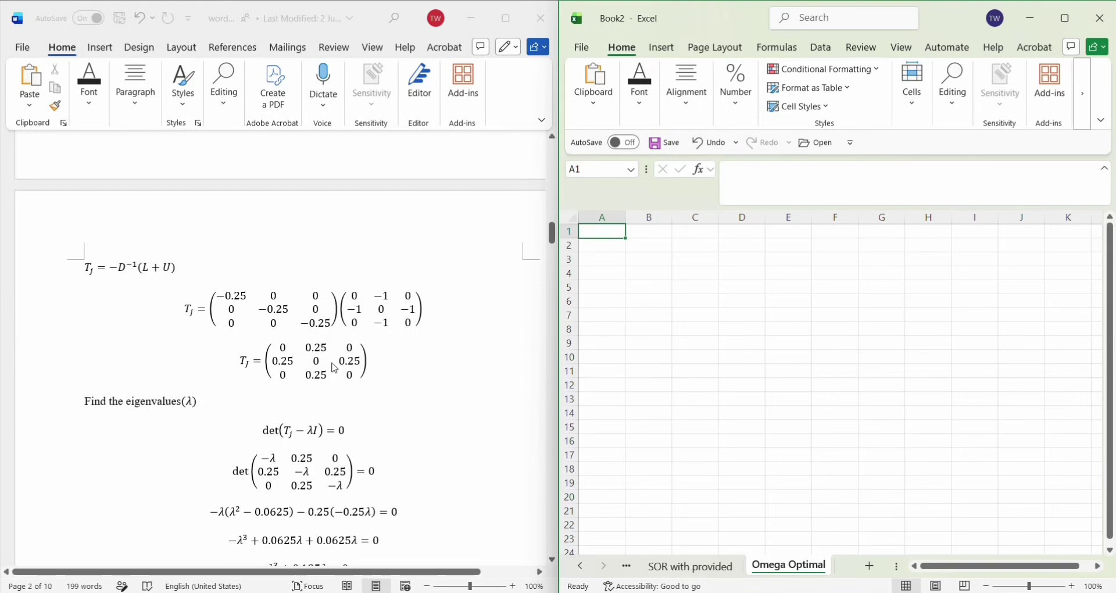
scroll(334, 368, "down", 1)
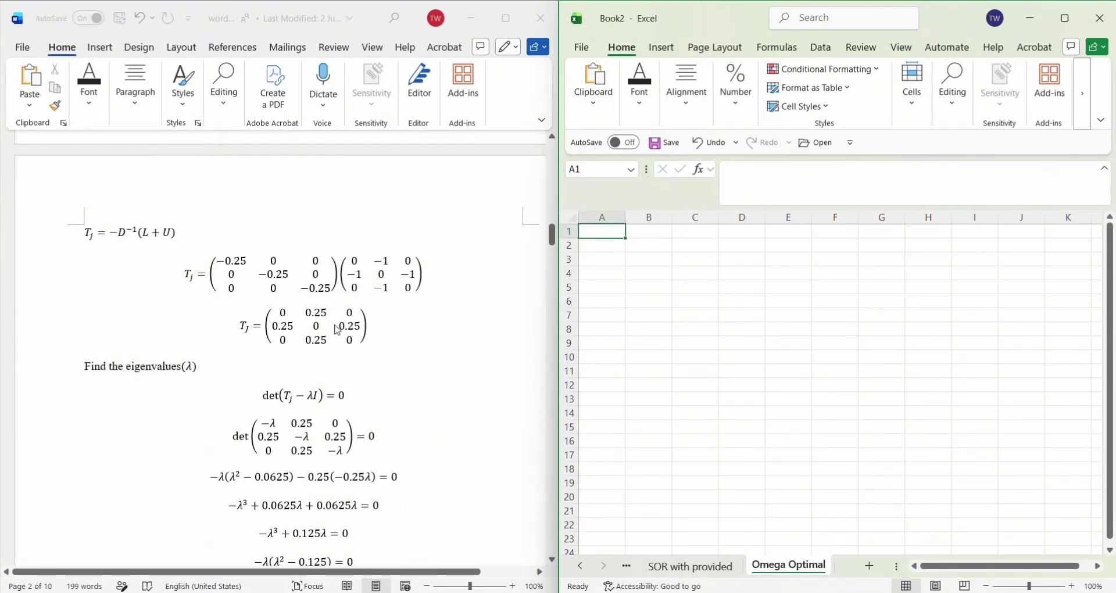
Step: Label the Jacobi matrix "A" in cell B1 and enter its first row 0, 0.25, 0 in A2:C2
left_click(658, 233)
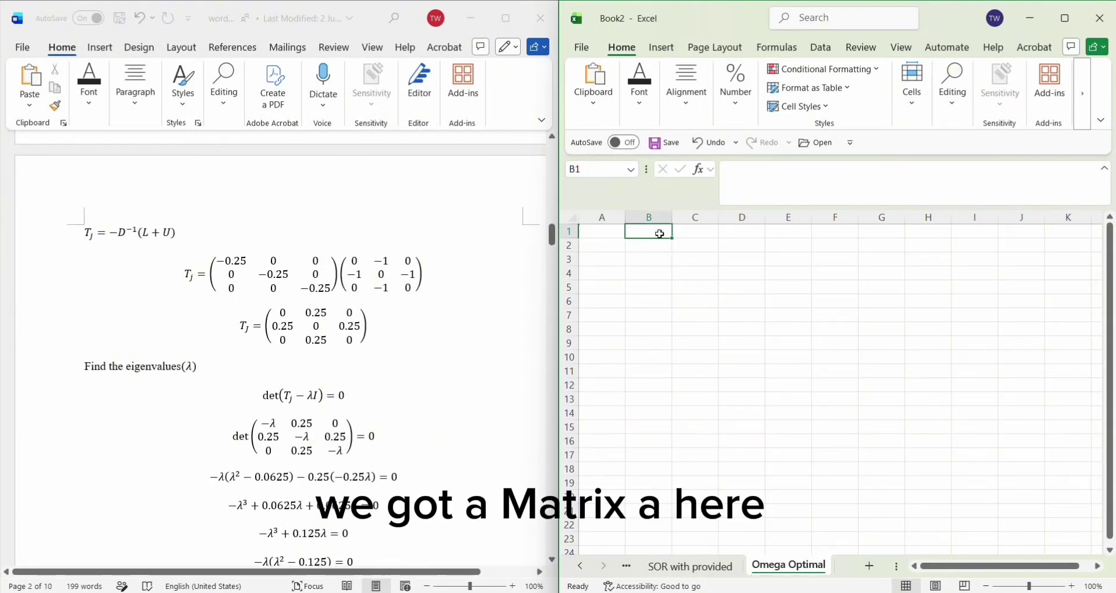
type("A")
left_click(600, 245)
type("0")
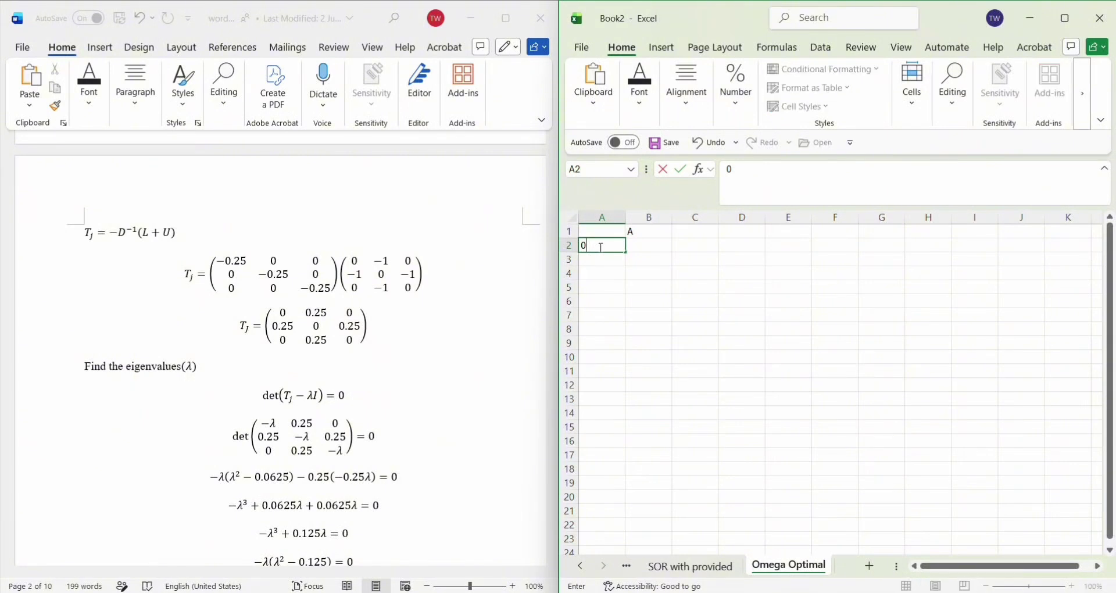
key("Tab")
type("0.25")
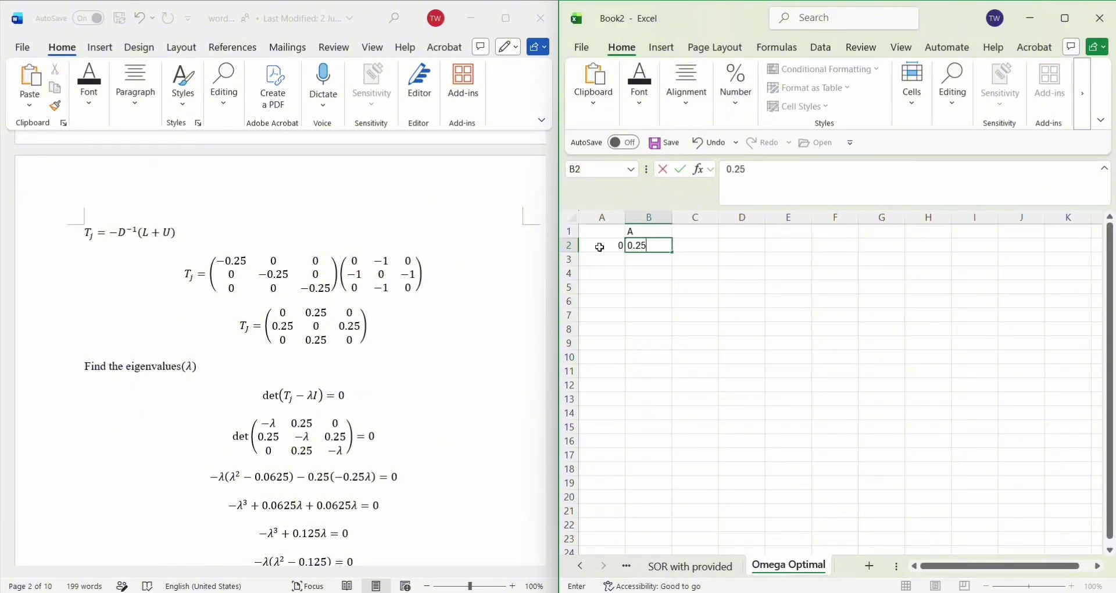
key("Tab")
type("0")
Step: Enter the second row of matrix A as 0.25, 0, 0.25 in cells A3:C3
left_click(615, 255)
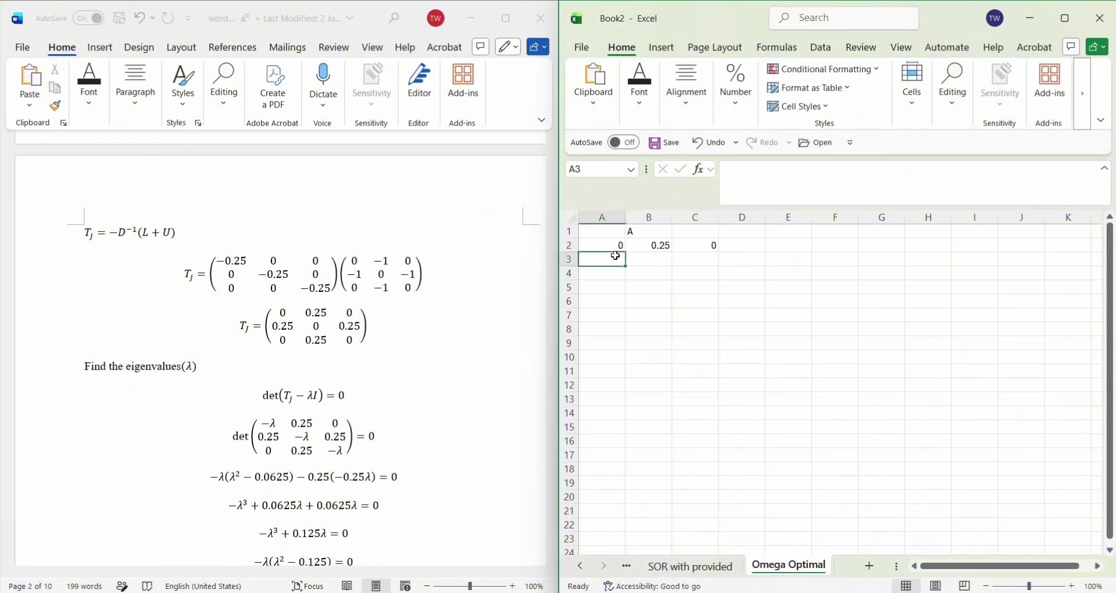
type("0.25")
key("Tab")
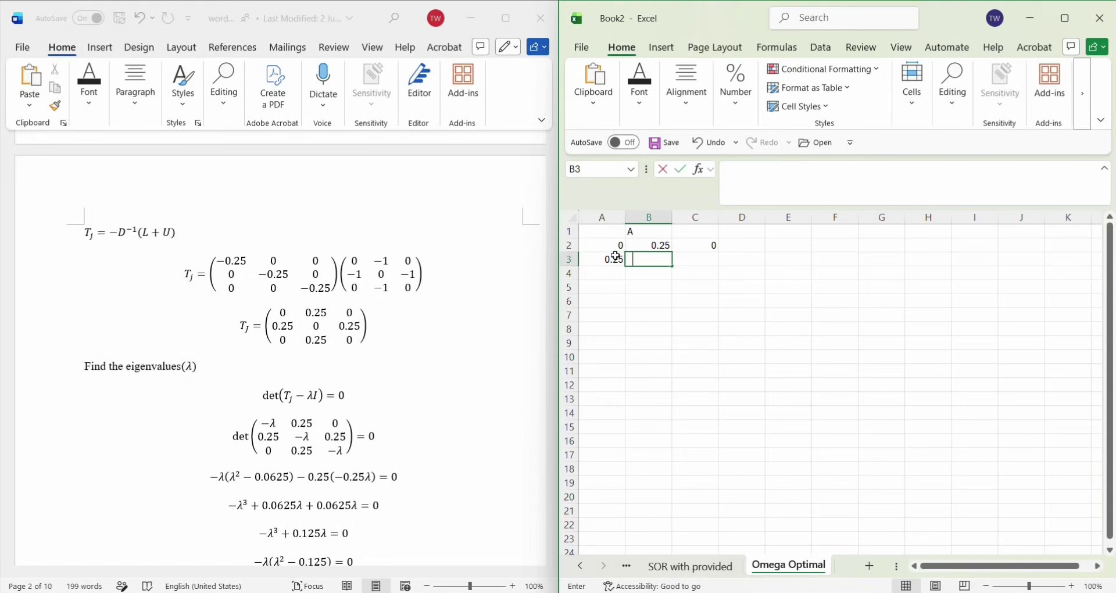
type("0")
key("Tab")
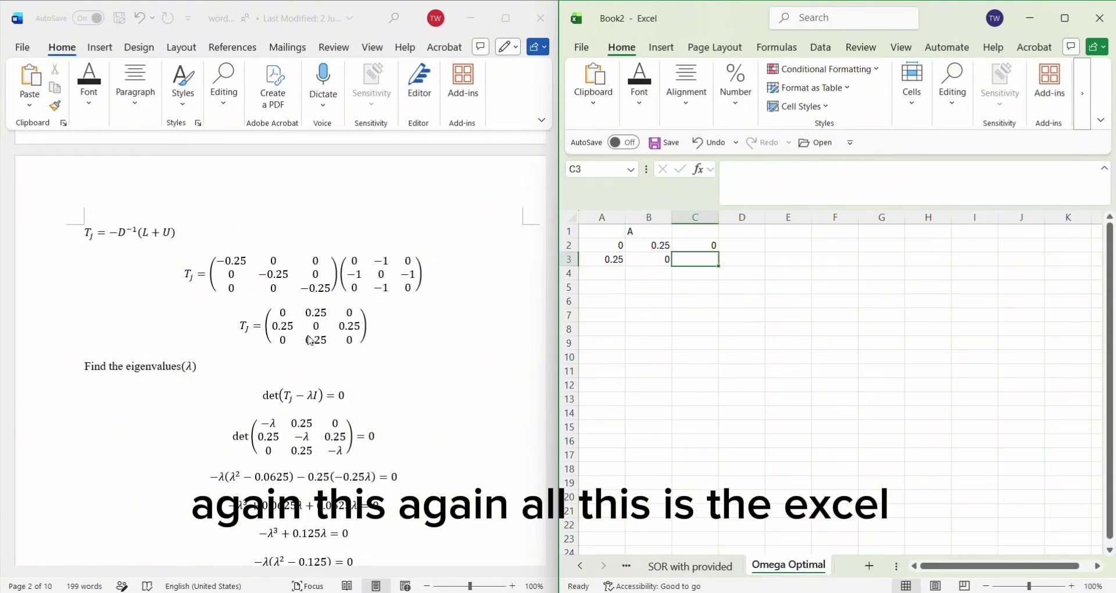
type("0.25")
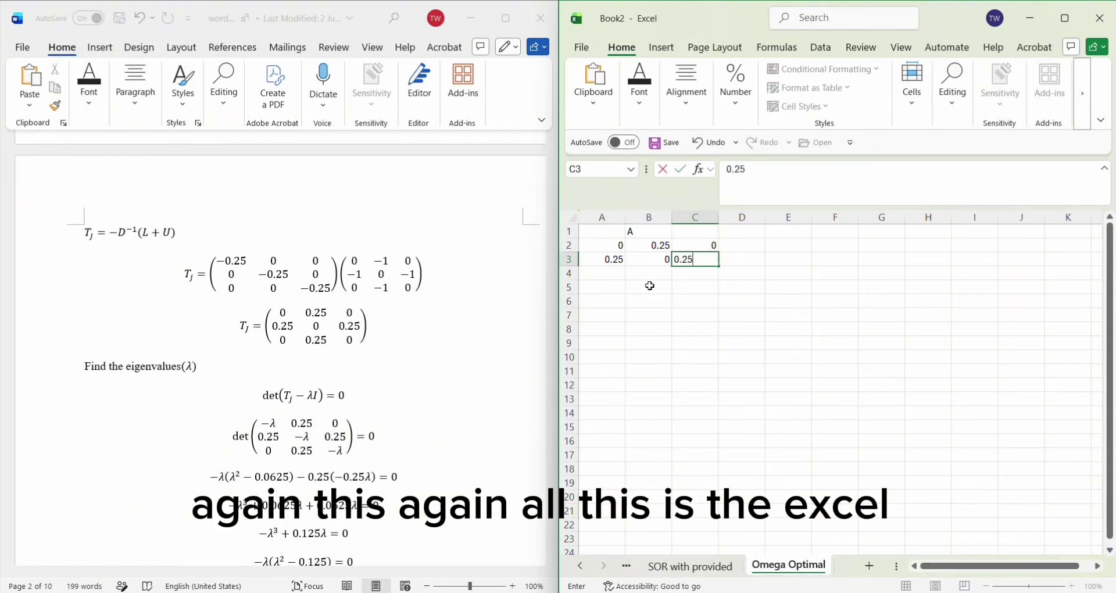
Step: Enter the third row of matrix A as 0, 0.25, 0 in cells A4:C4
left_click(614, 271)
type("0")
key("Tab")
type("0.")
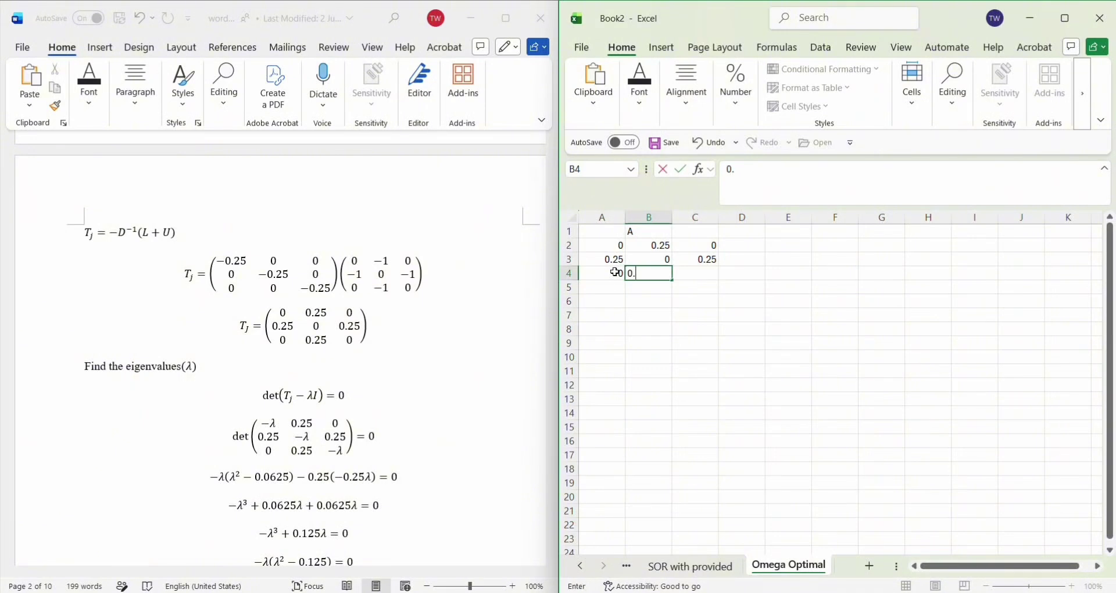
key("Tab")
type("0")
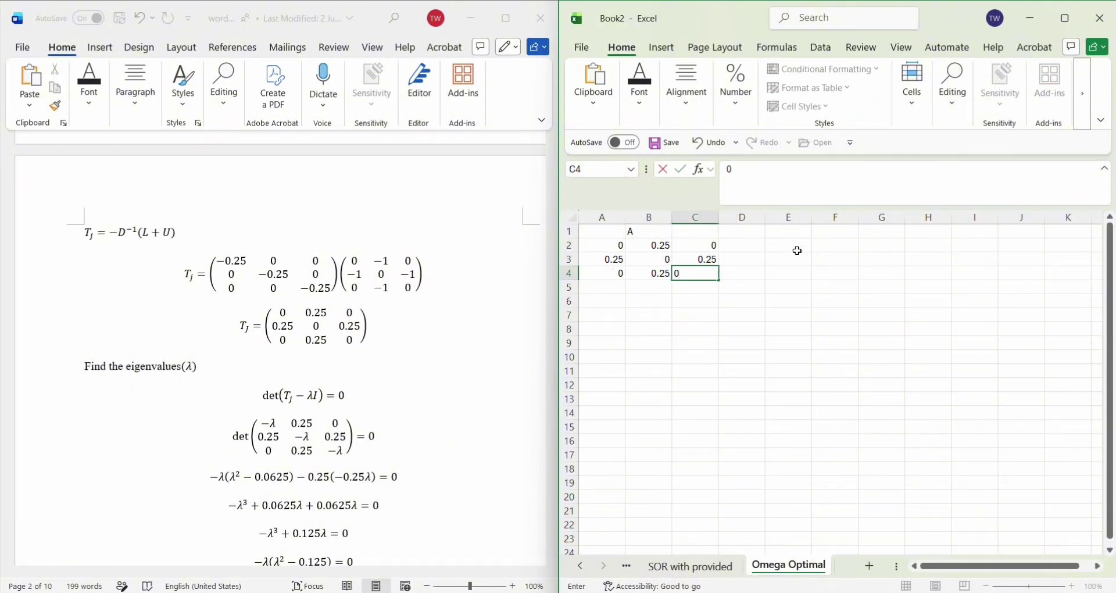
Step: Enter a minus sign in cell D3 beside matrix A
left_click(741, 256)
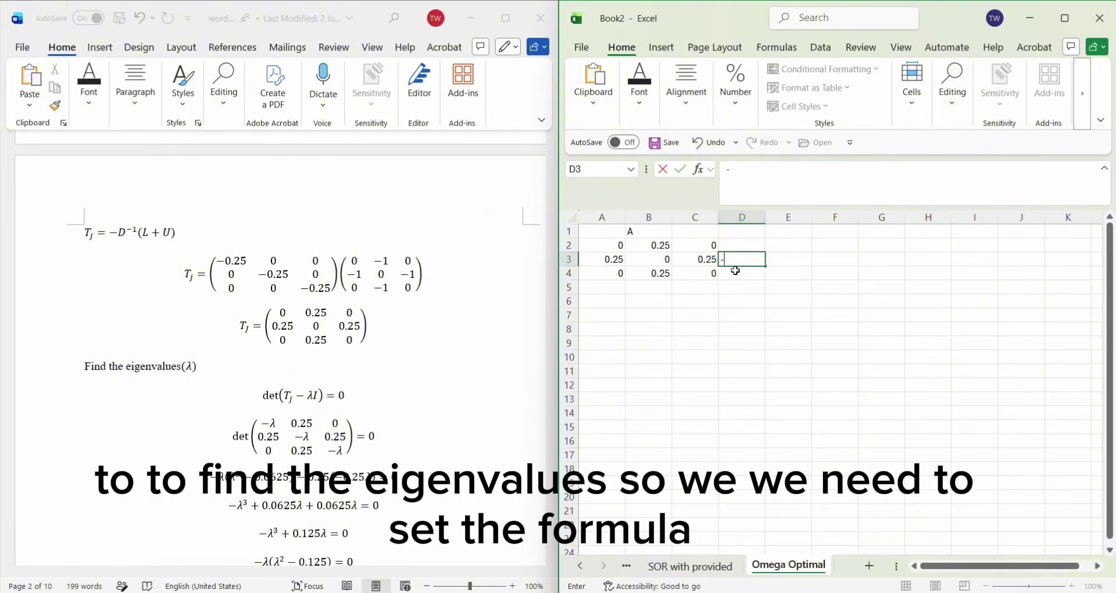
type("-")
key("Return")
Step: Label cell E1 "lambda" and enter 0 as its value in cell E3
left_click(777, 257)
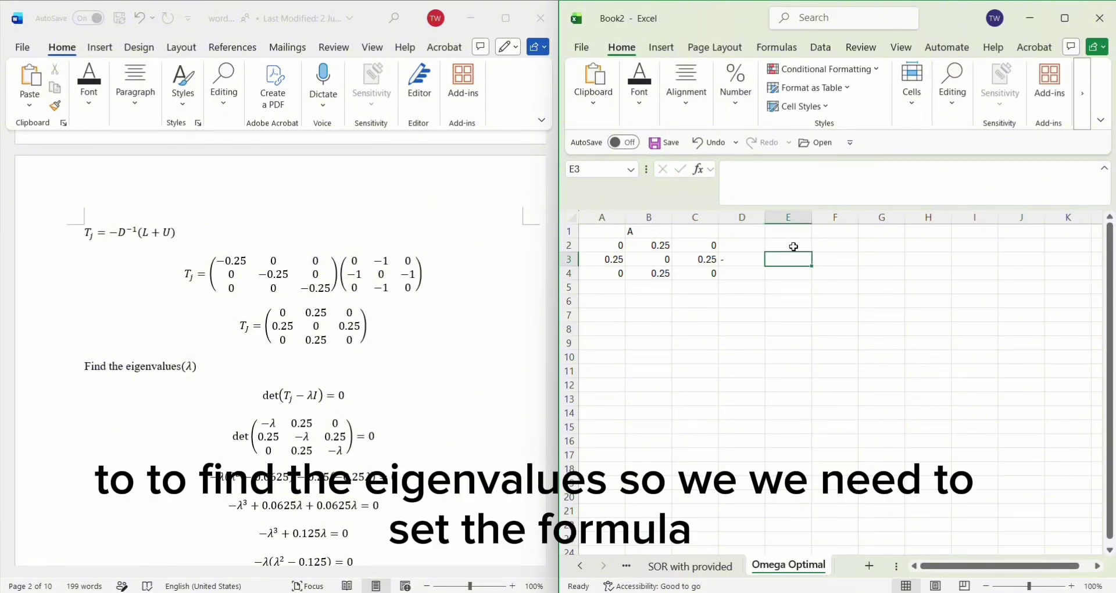
left_click(788, 228)
type("lamd")
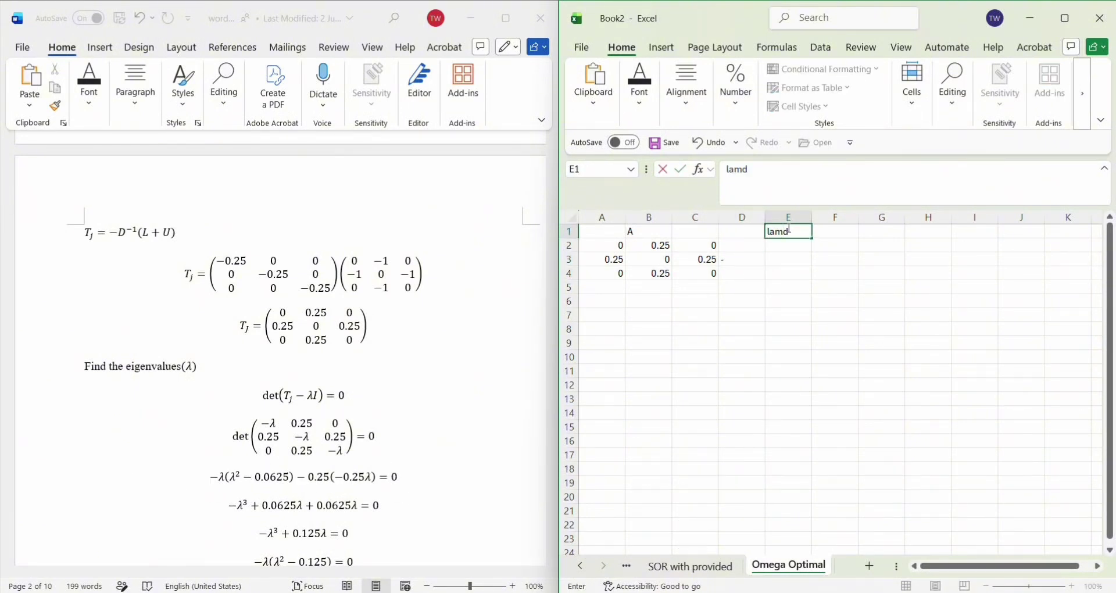
key("BackSpace")
type("bda")
left_click(787, 260)
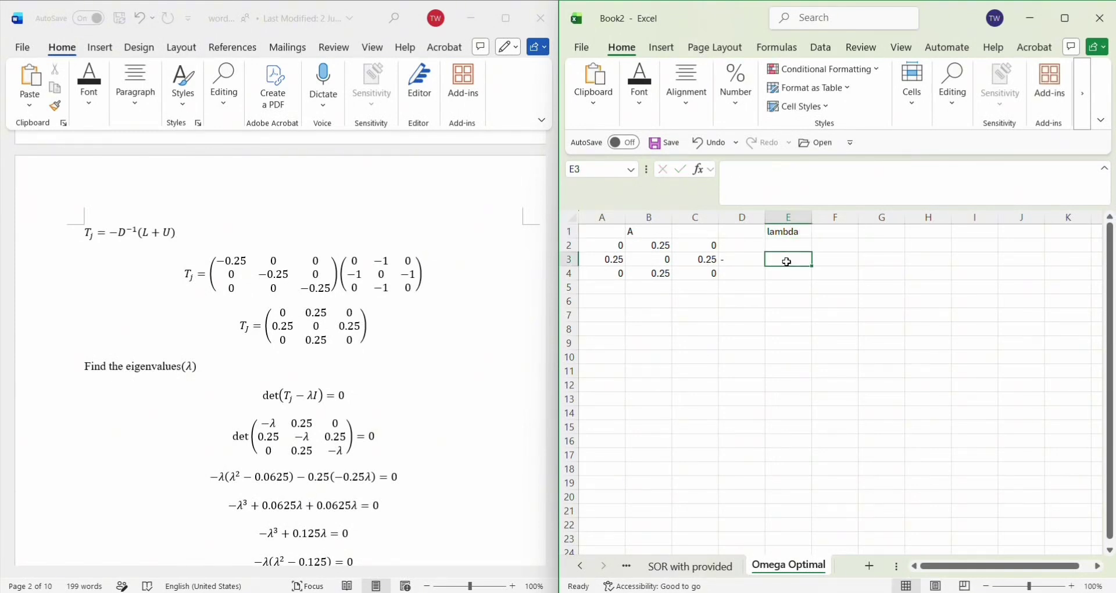
type("0")
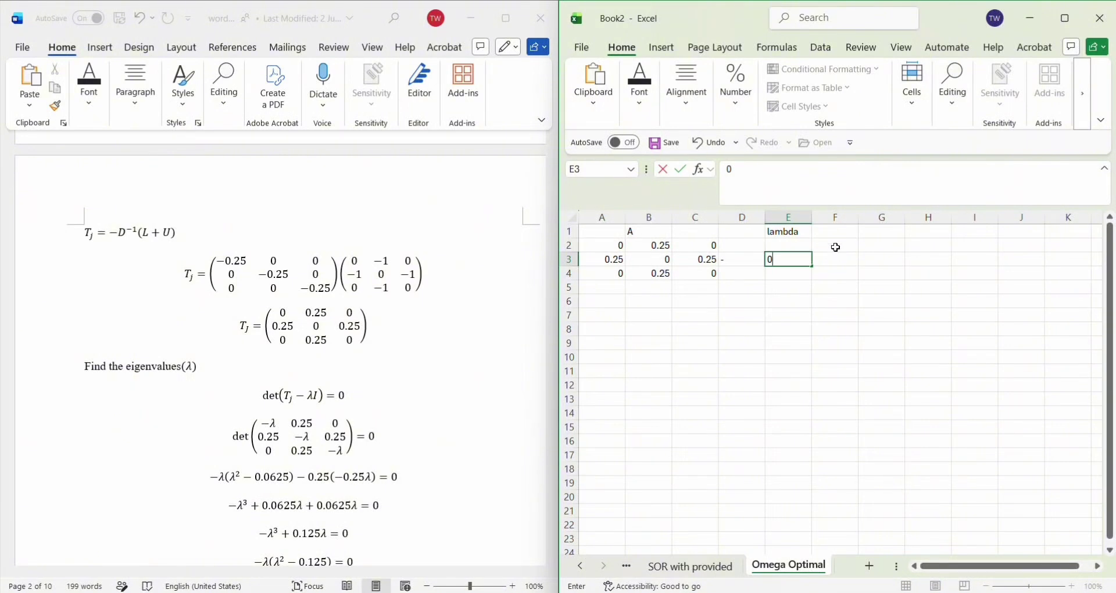
Step: Label the identity matrix "I" in cell G1 and enter its diagonal of 1s in F2, G3 and H4
left_click(882, 232)
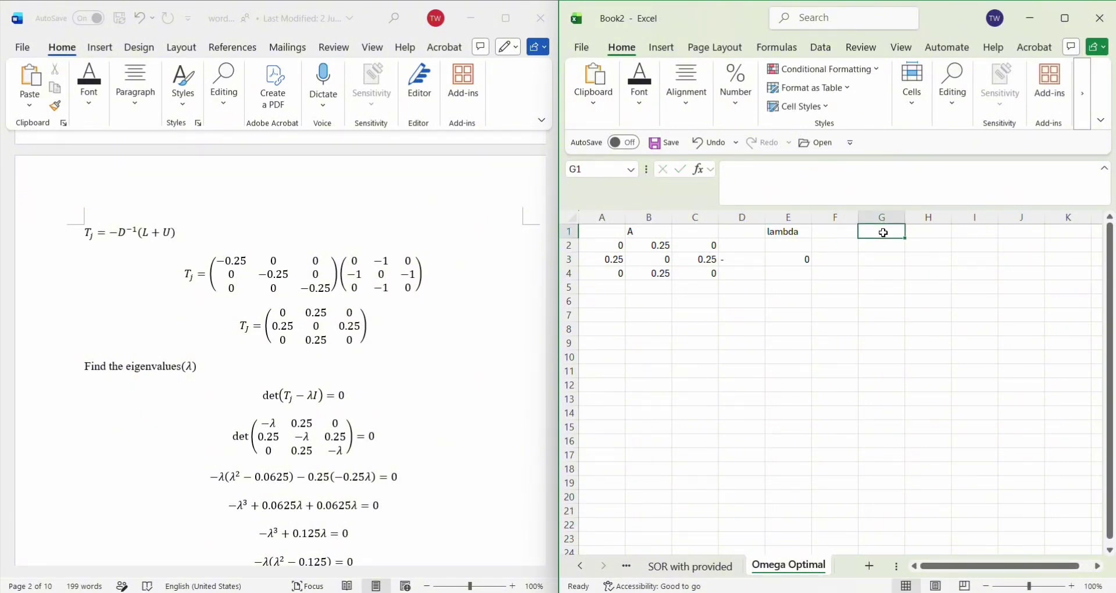
type("l")
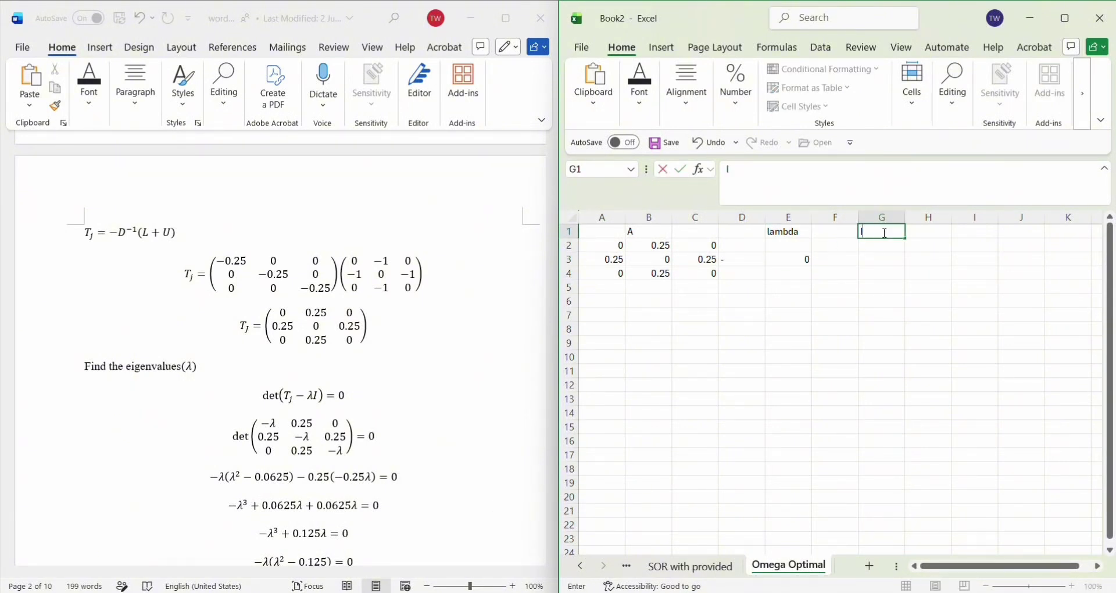
left_click(835, 245)
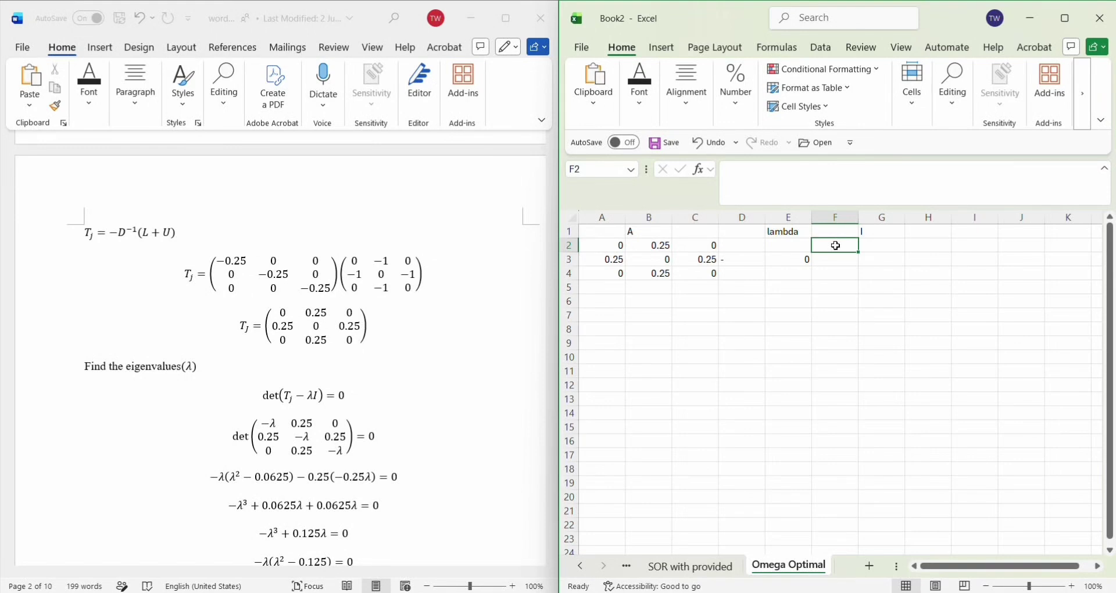
type("2")
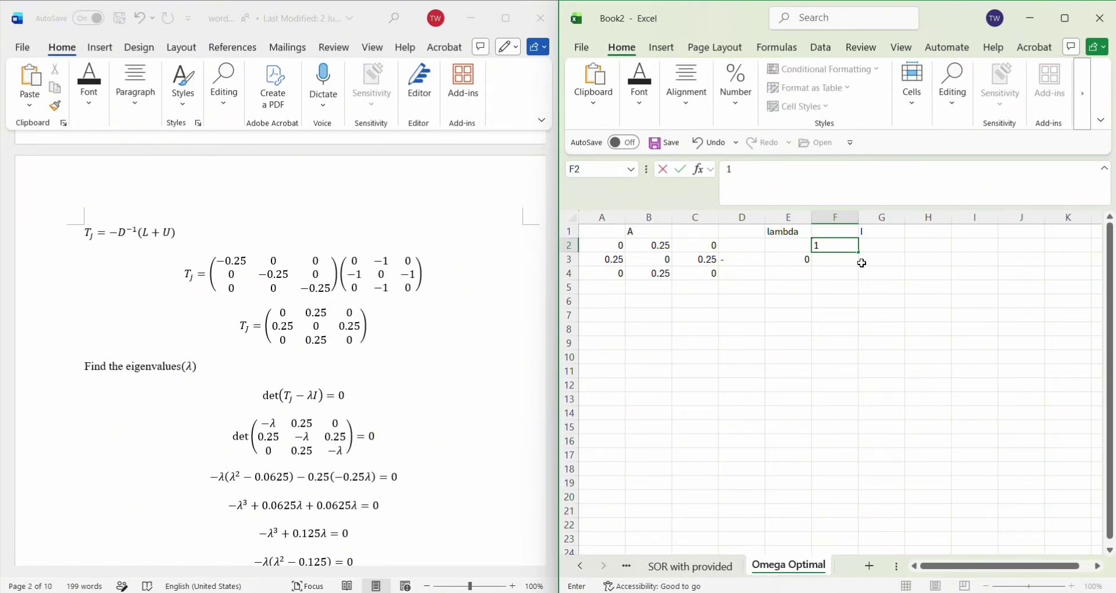
left_click(861, 262)
type("1")
left_click(915, 273)
type("1")
Step: Fill the identity matrix's off-diagonal cells G2, H2, F3, H3, F4 and G4 with 0
left_click(889, 246)
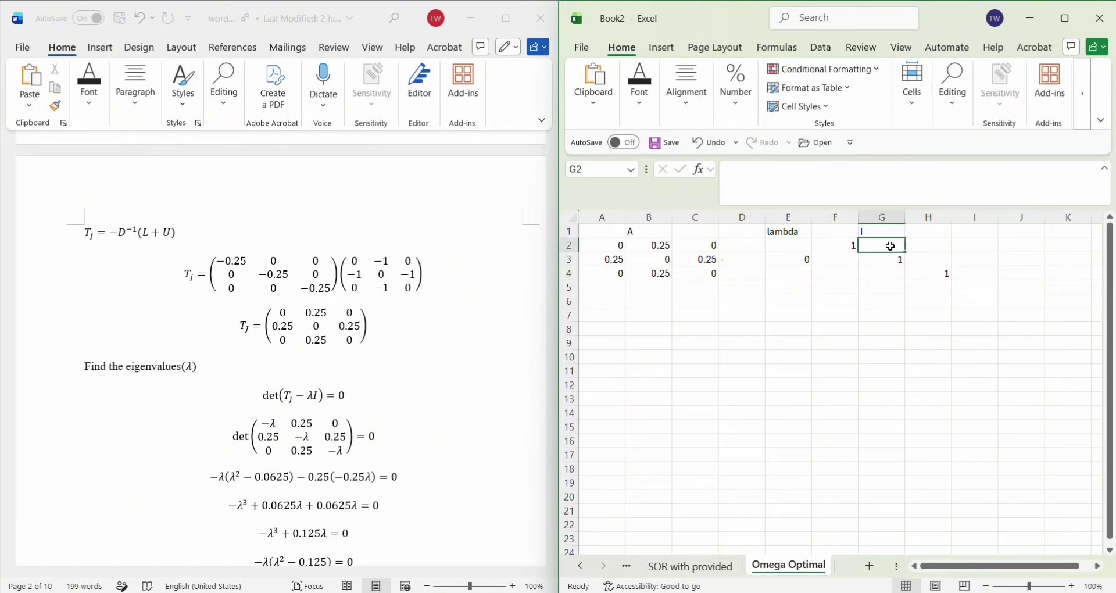
type("0")
left_click(926, 245)
type("0")
left_click(847, 259)
type("0")
left_click(937, 259)
type("0")
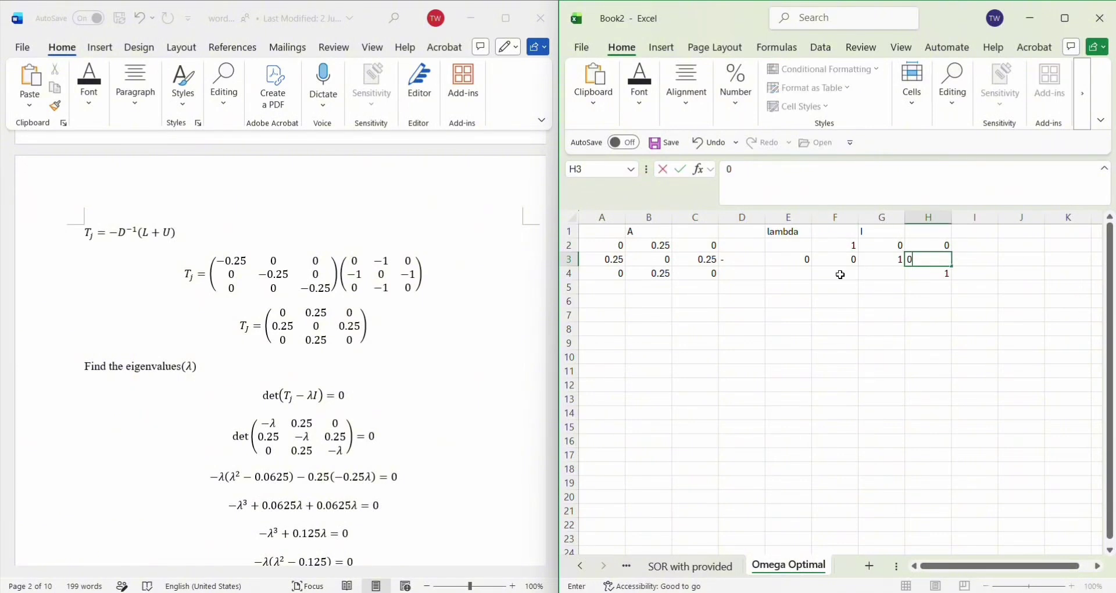
left_click(840, 274)
type("0")
key("Tab")
type("0")
Step: Enter an equals sign in cell I3 beside the identity matrix
left_click(988, 259)
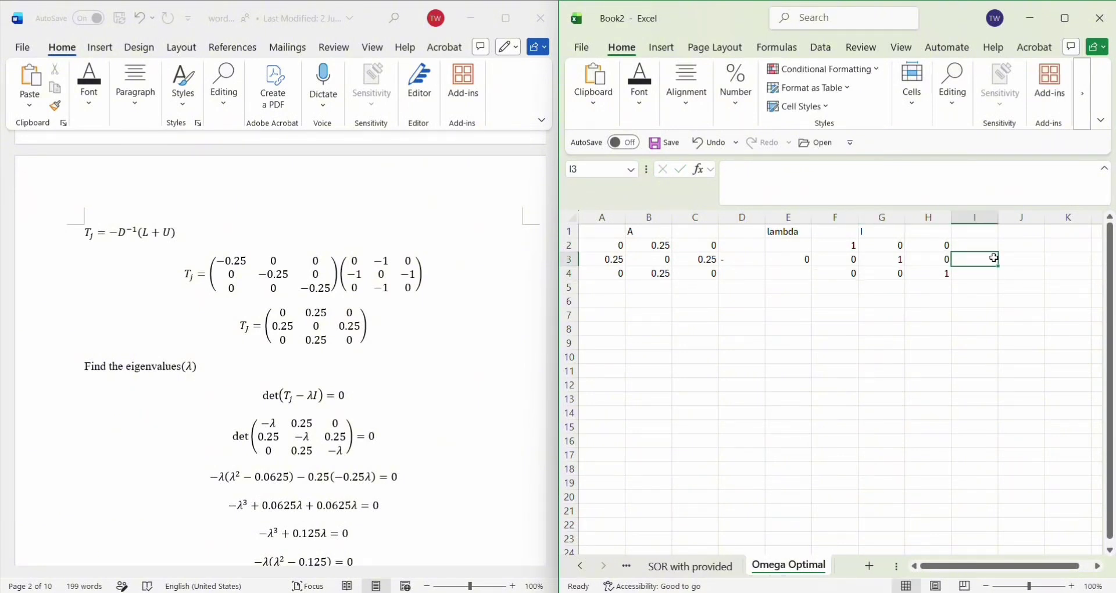
type("=")
left_click(1016, 245)
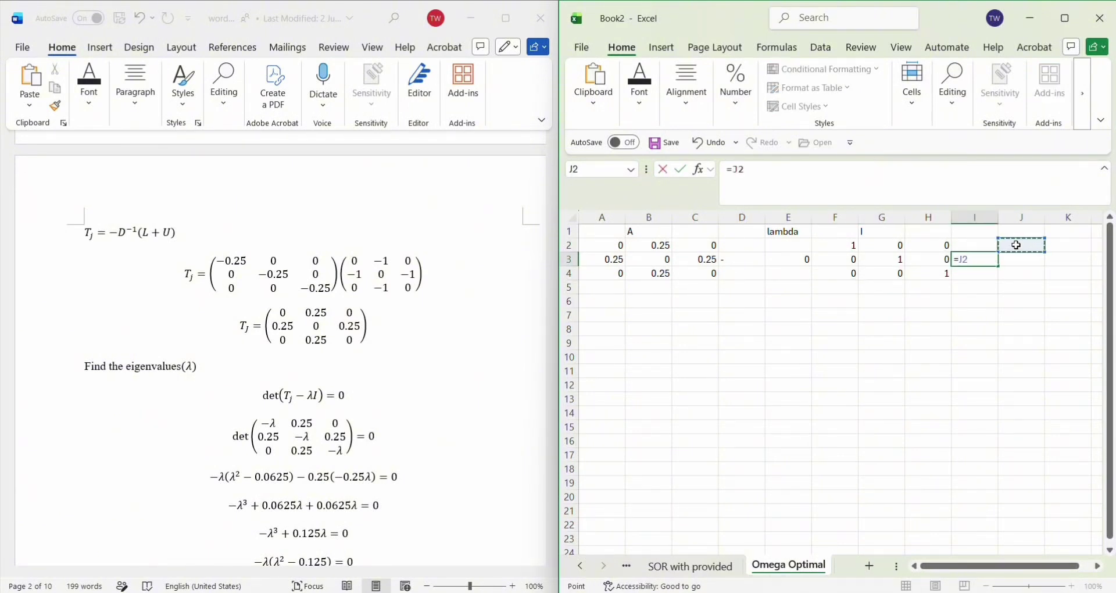
key("BackSpace")
key("BackSpace")
key("Return")
Step: Compute matrix A minus lambda times I in cell J2 with the formula =A2:C4-E3*F2:H4
left_click(1024, 242)
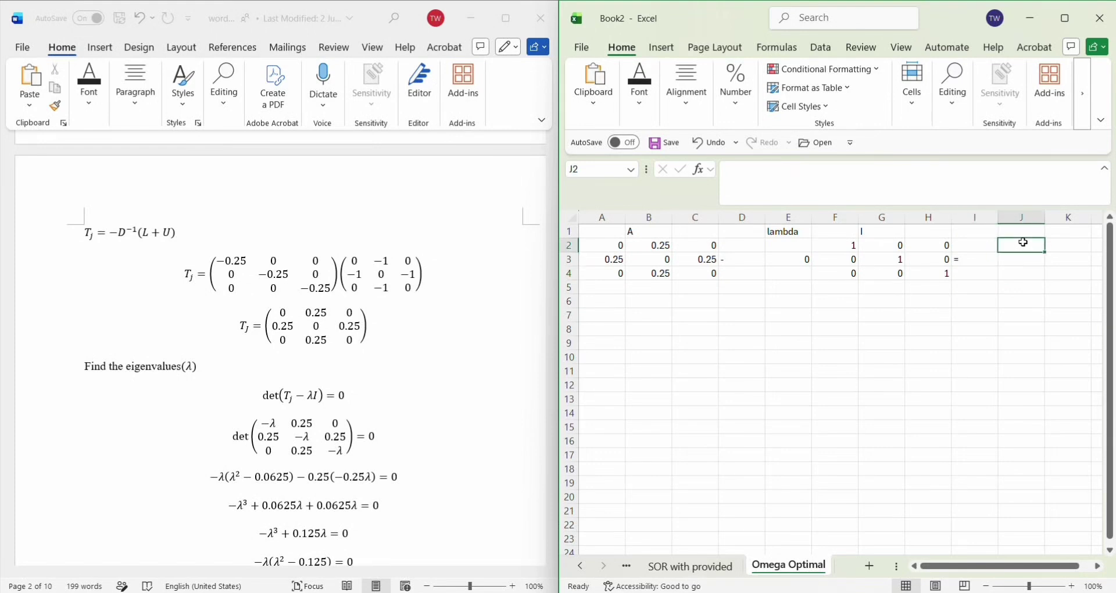
type("=")
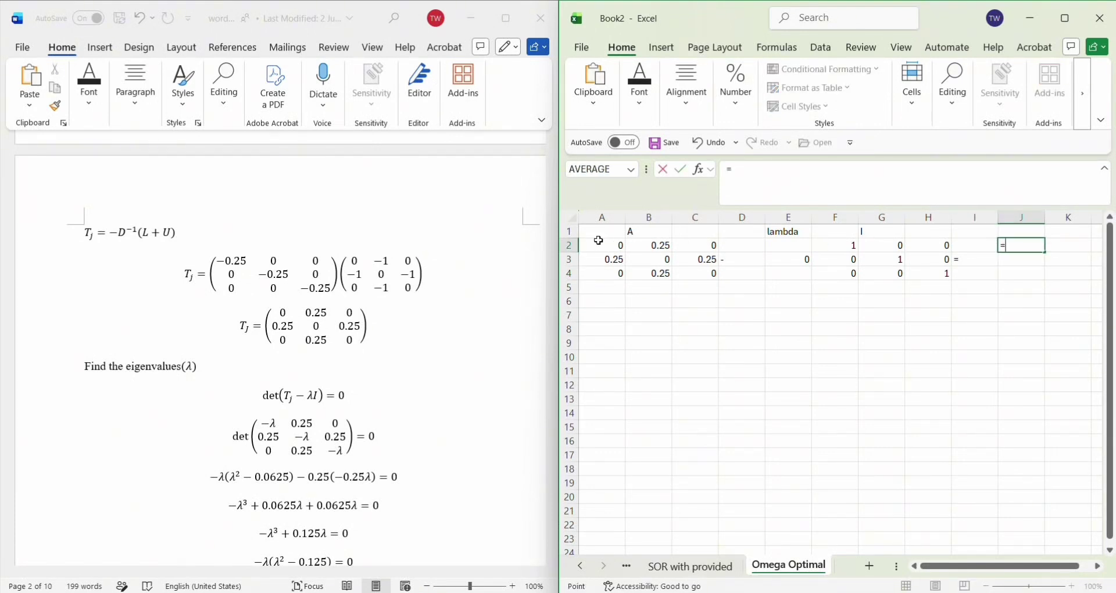
left_click_drag(601, 244, 710, 275)
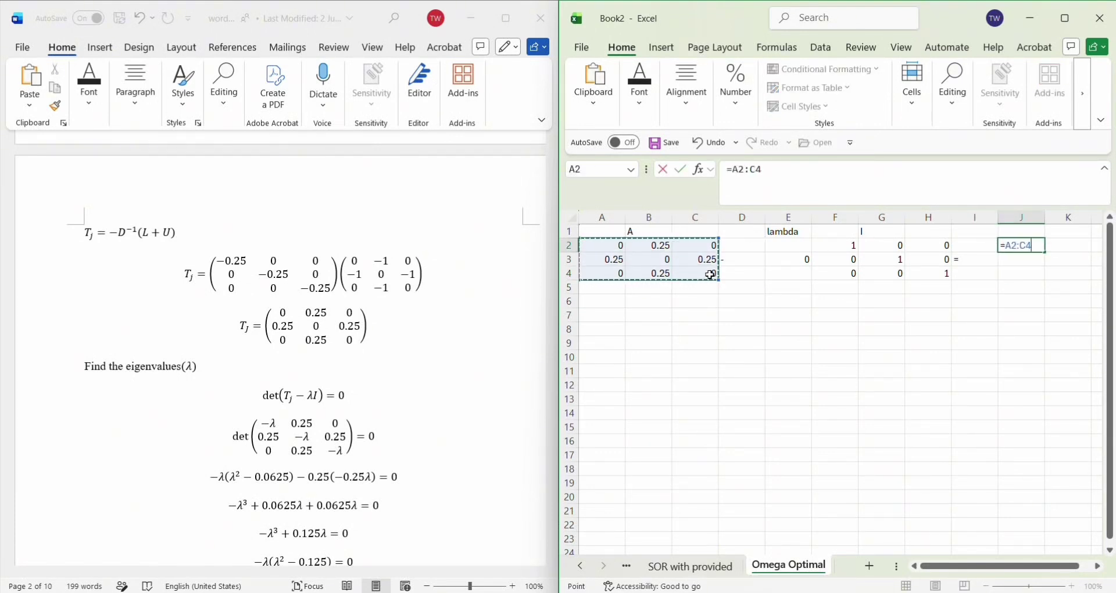
type("-")
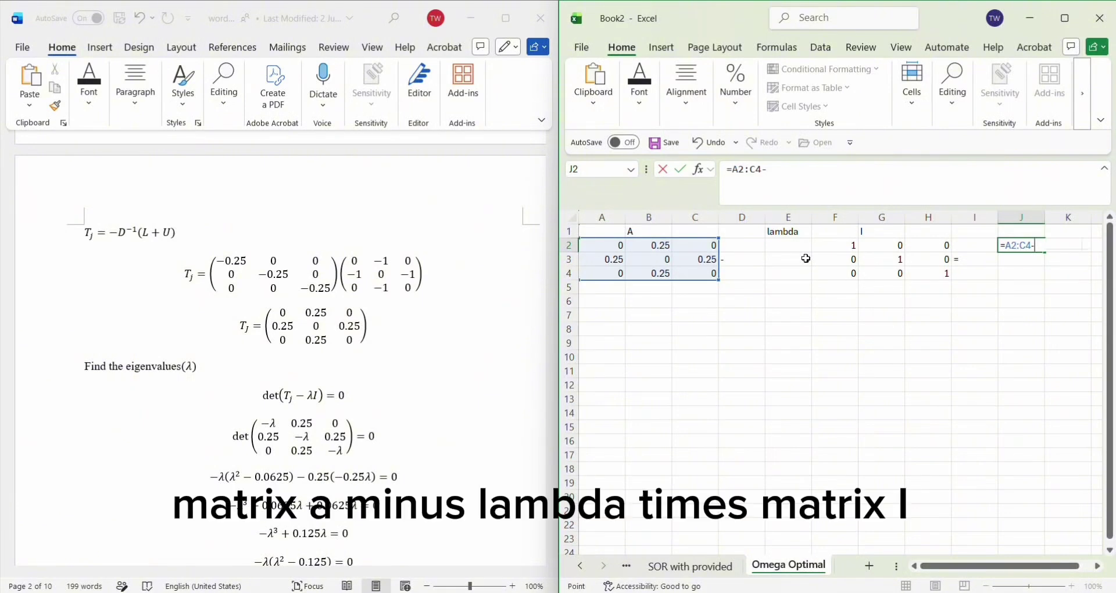
left_click(806, 258)
type("*")
left_click_drag(851, 244, 939, 273)
key("Return")
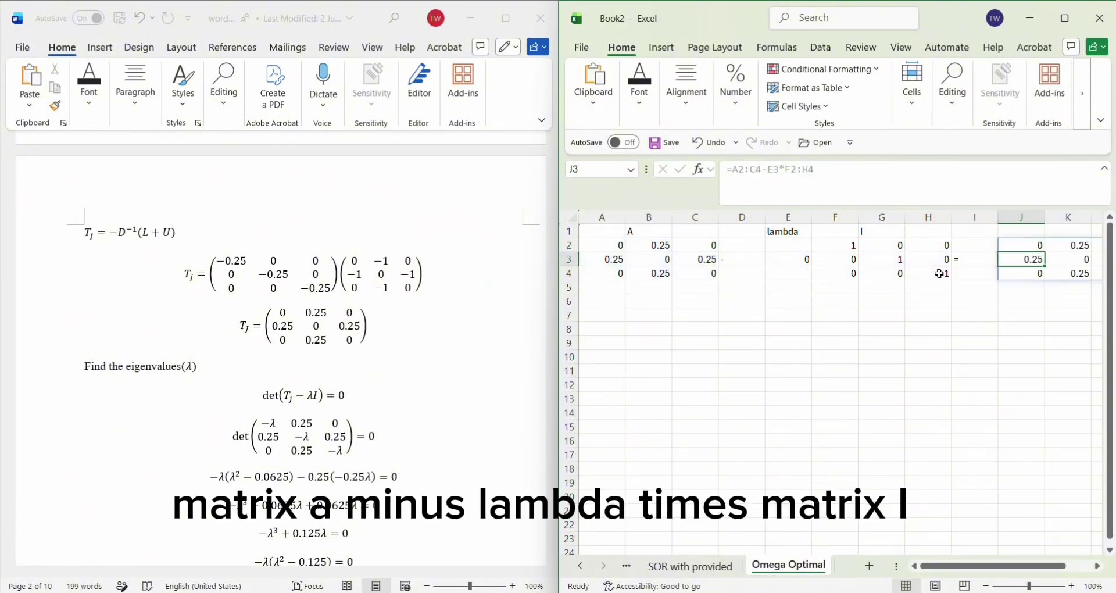
Step: Label the resulting matrix "C" in cell K1 and enter the heading "determinant of c" in cell N1
left_click_drag(1051, 566, 1074, 570)
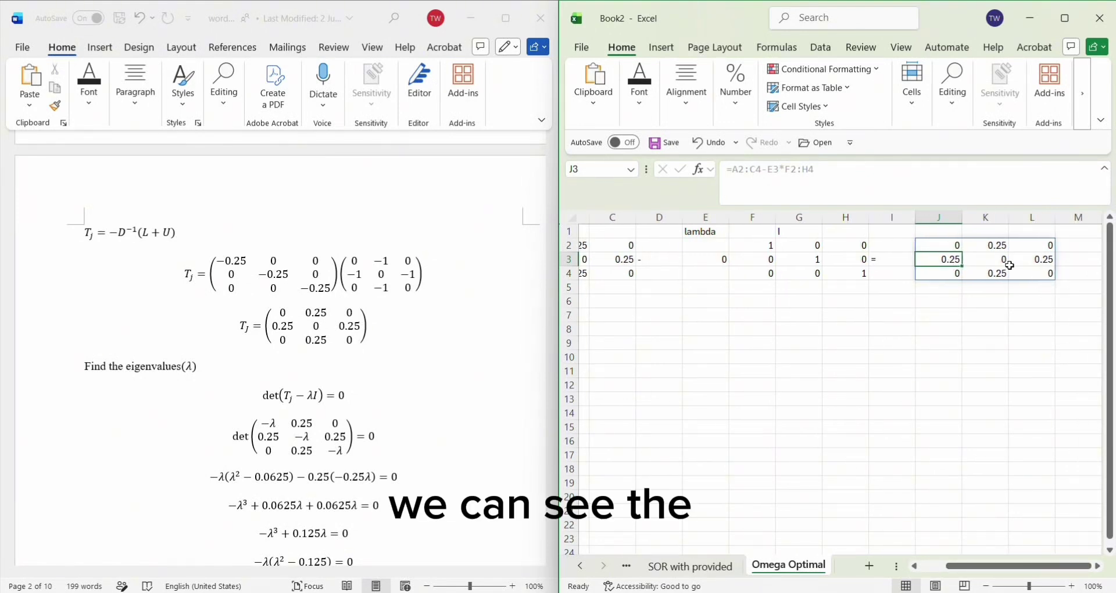
left_click(994, 232)
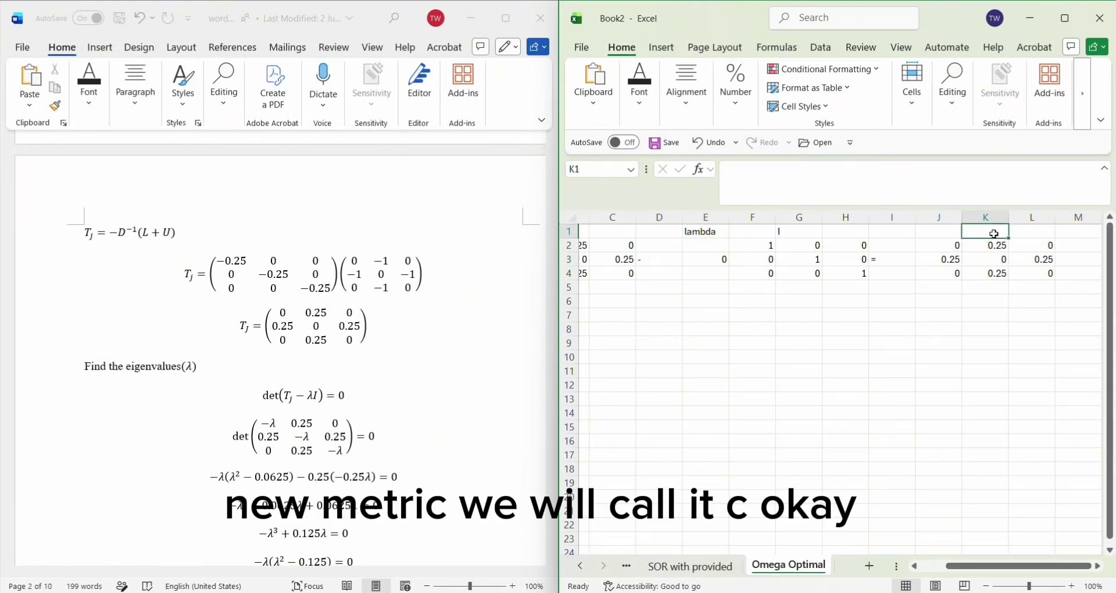
type("C")
left_click(1080, 232)
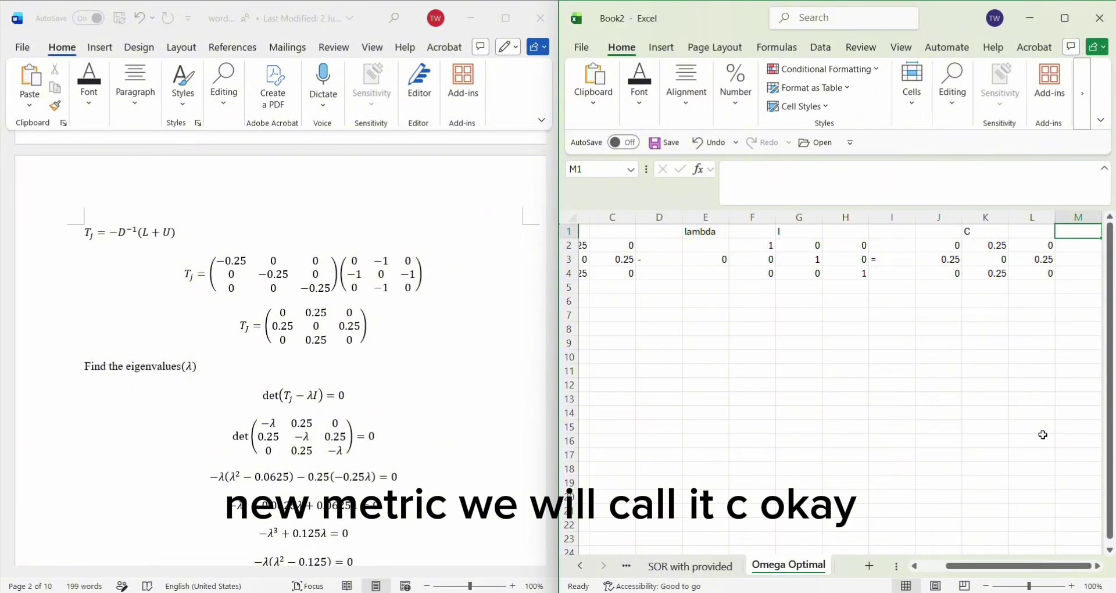
key("Right")
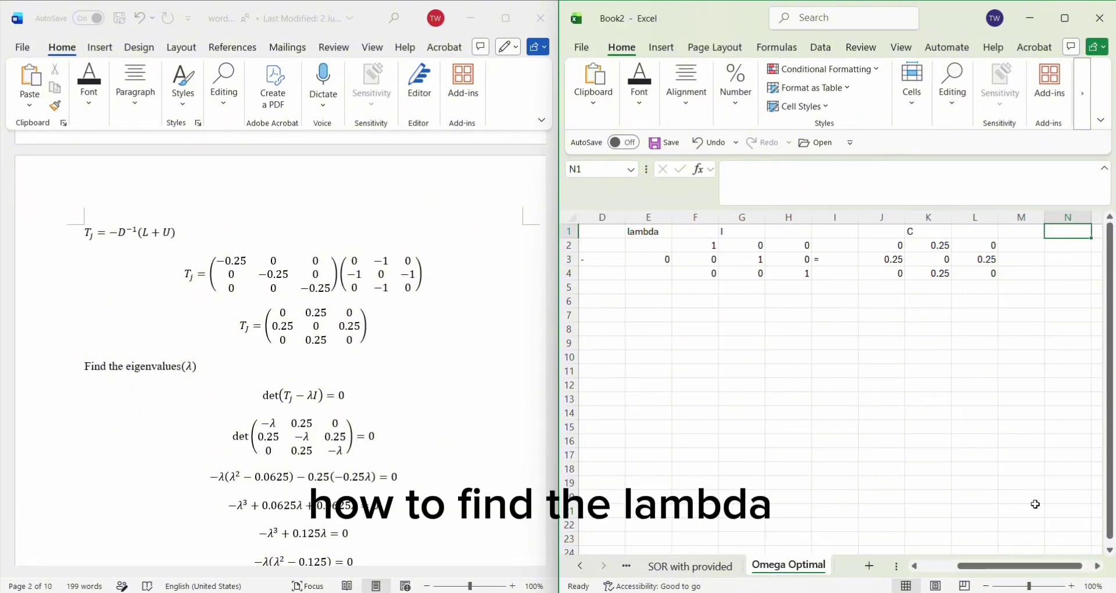
type("determi")
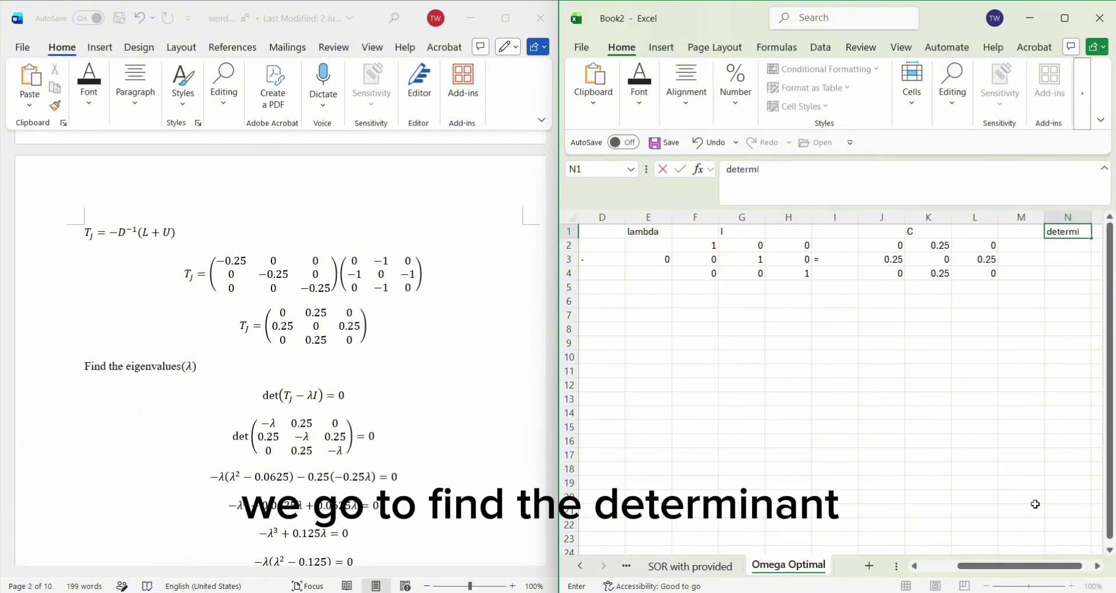
type("nant of c")
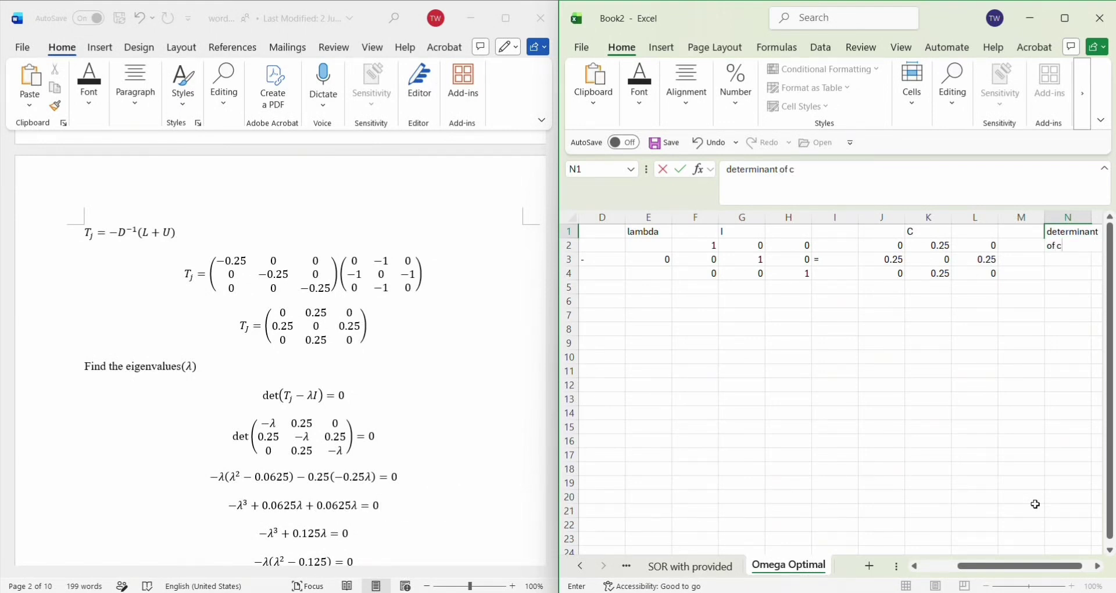
Step: Calculate the determinant of matrix C in cell N3 using MDETERM on J2#
left_click(1062, 262)
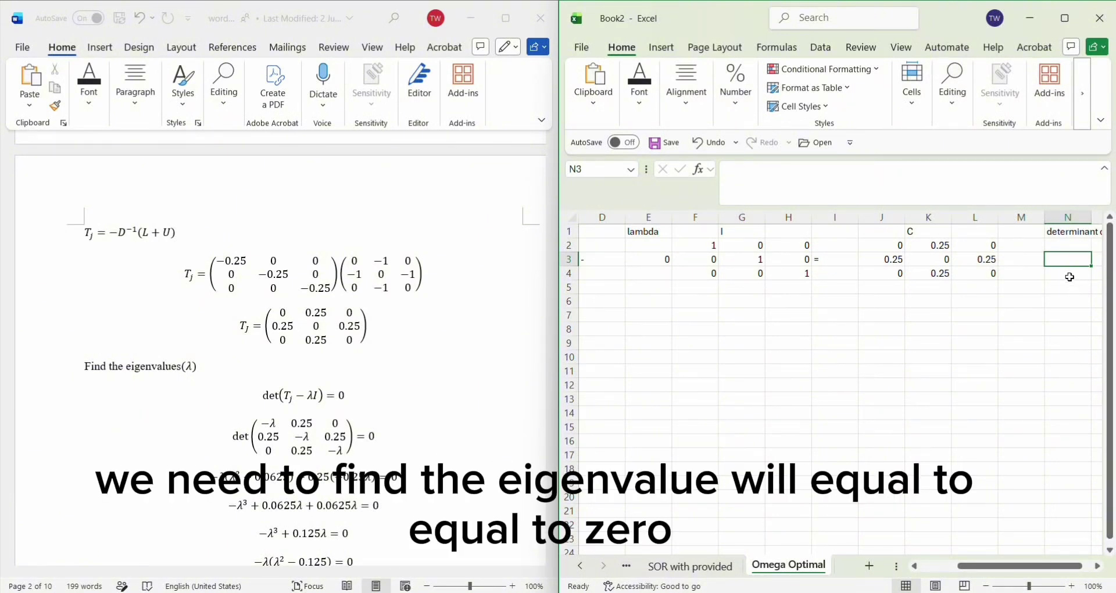
type("=")
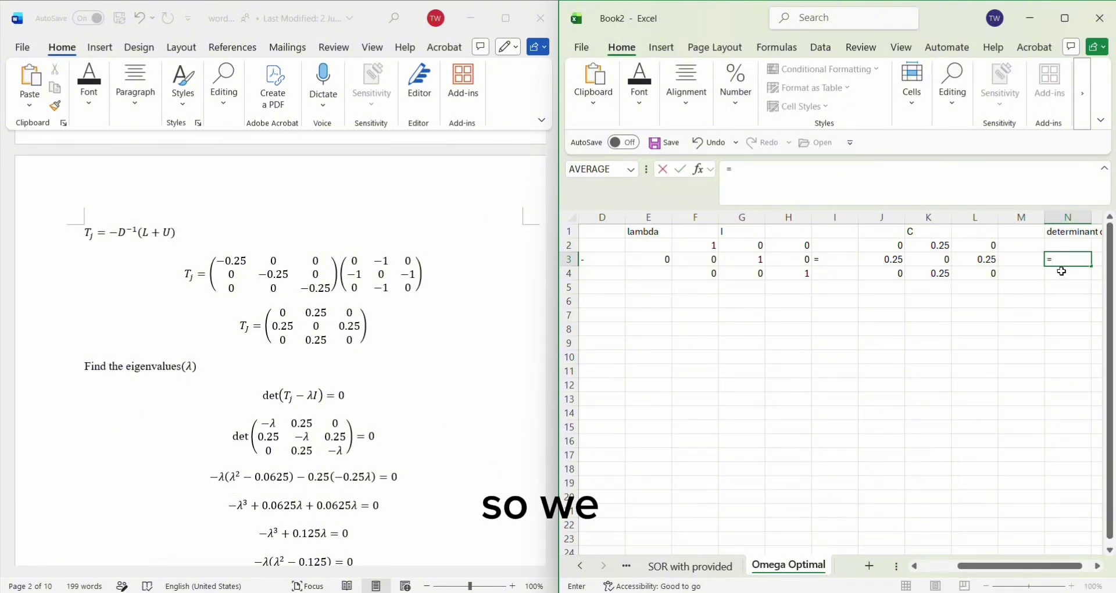
type("Md")
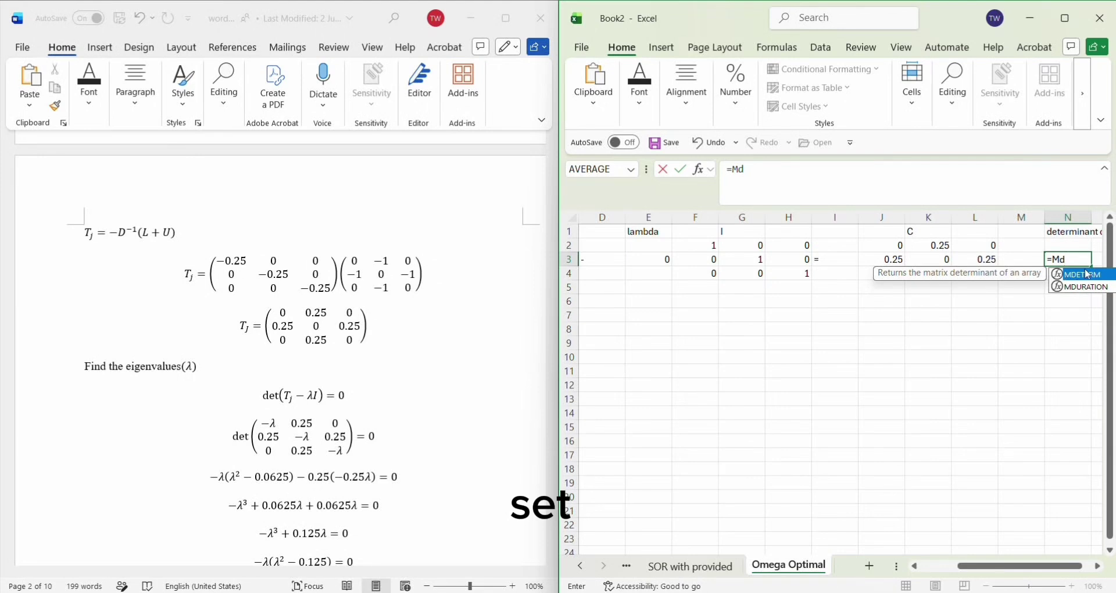
double_click(1084, 274)
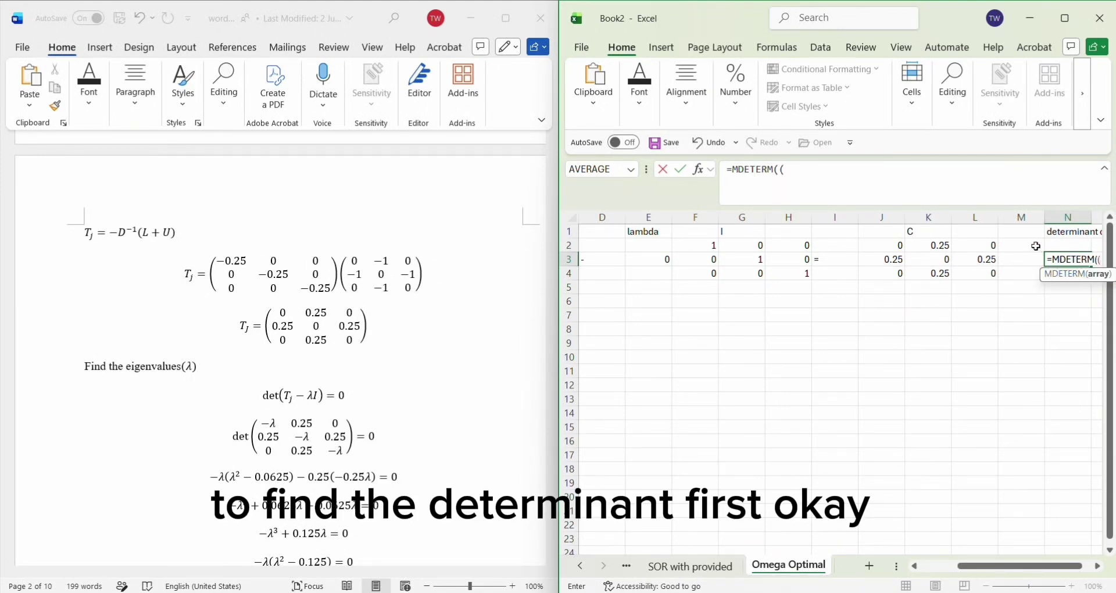
left_click_drag(887, 245, 968, 273)
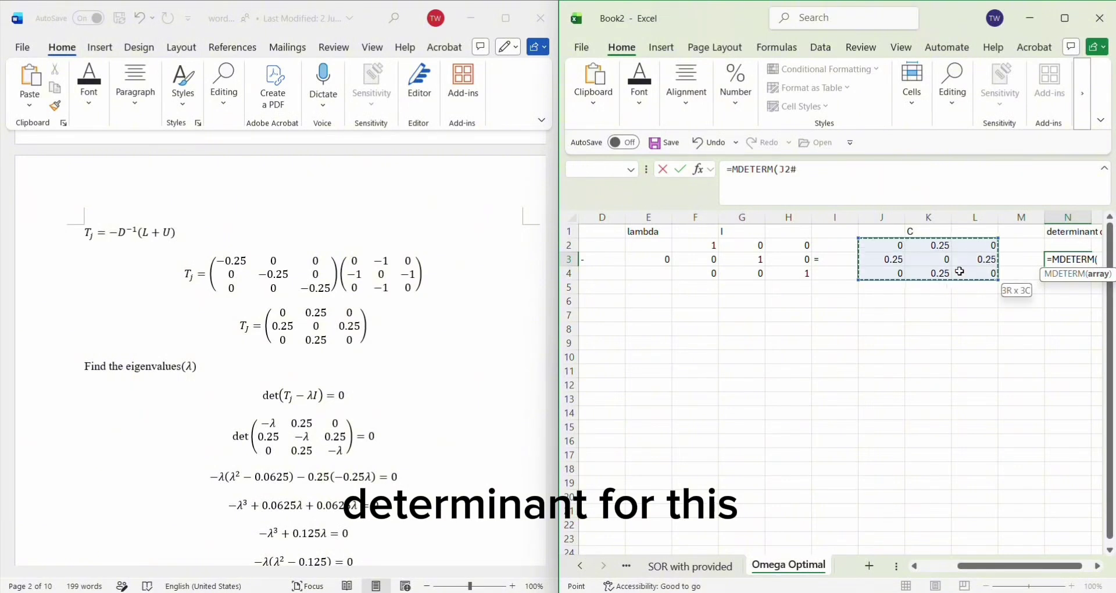
key("Return")
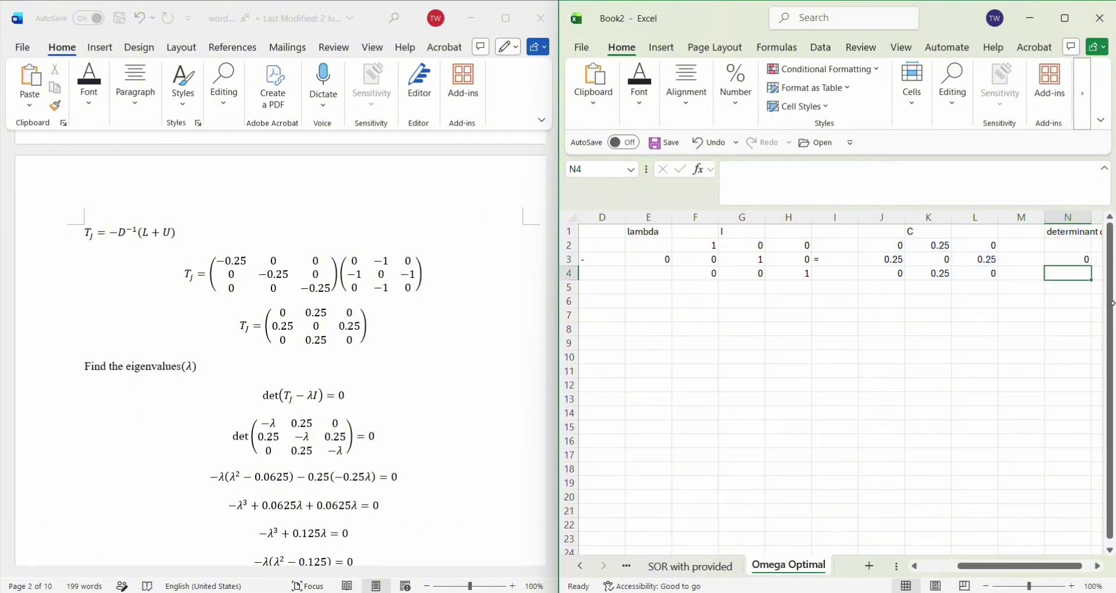
Step: Enter the labels "lambda 1", "lambda 2" and "lambda 3" in cells I7 to I9
left_click(889, 301)
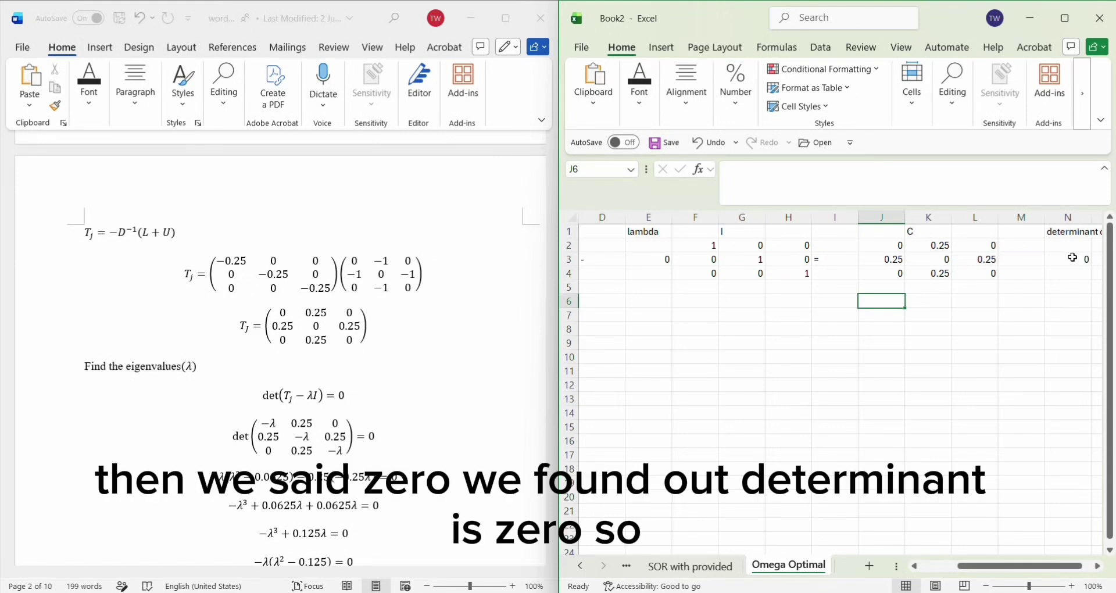
left_click(839, 316)
type("lam")
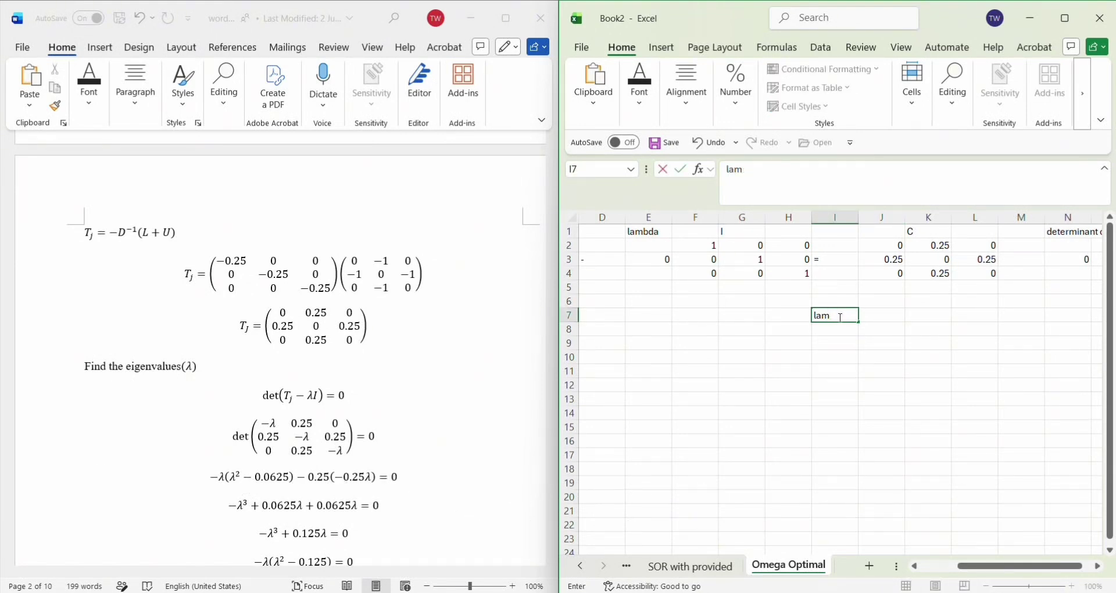
type("dbda 1")
key("Return")
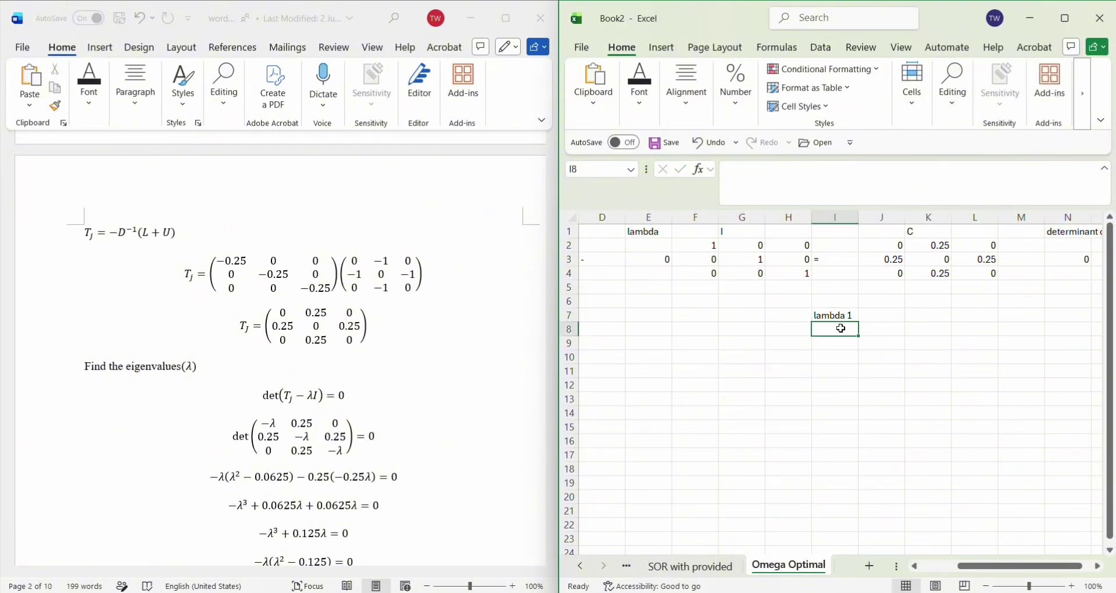
type("lamb")
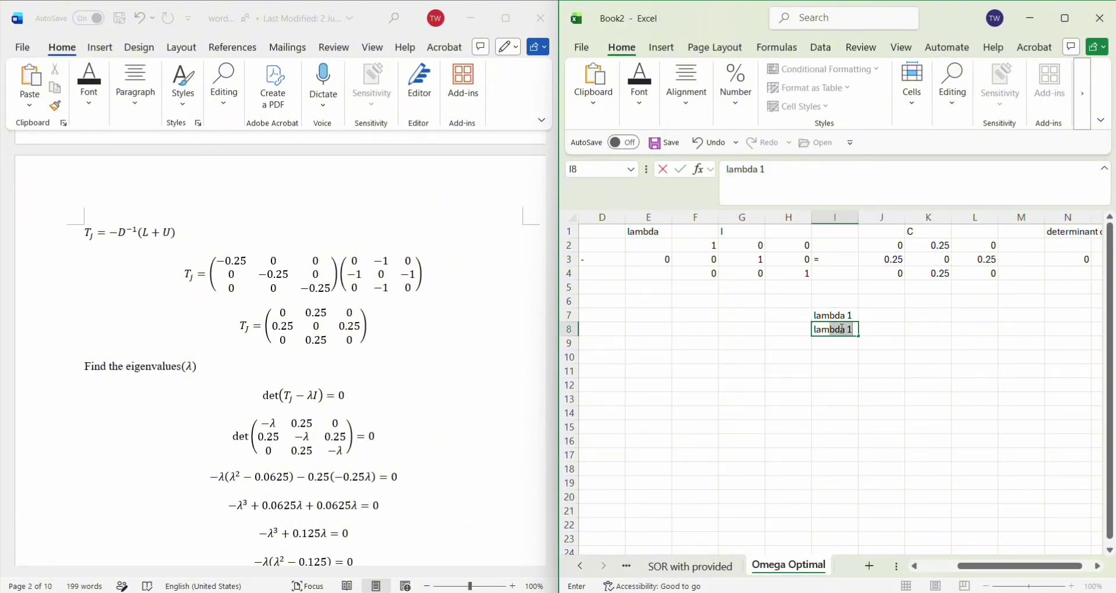
type("da 2")
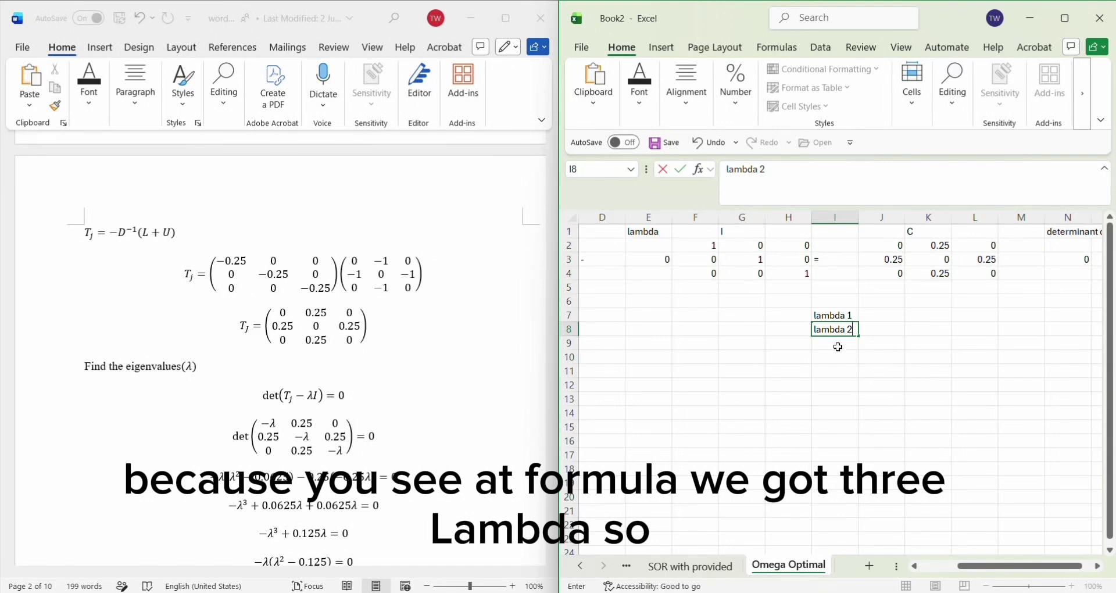
key("Return")
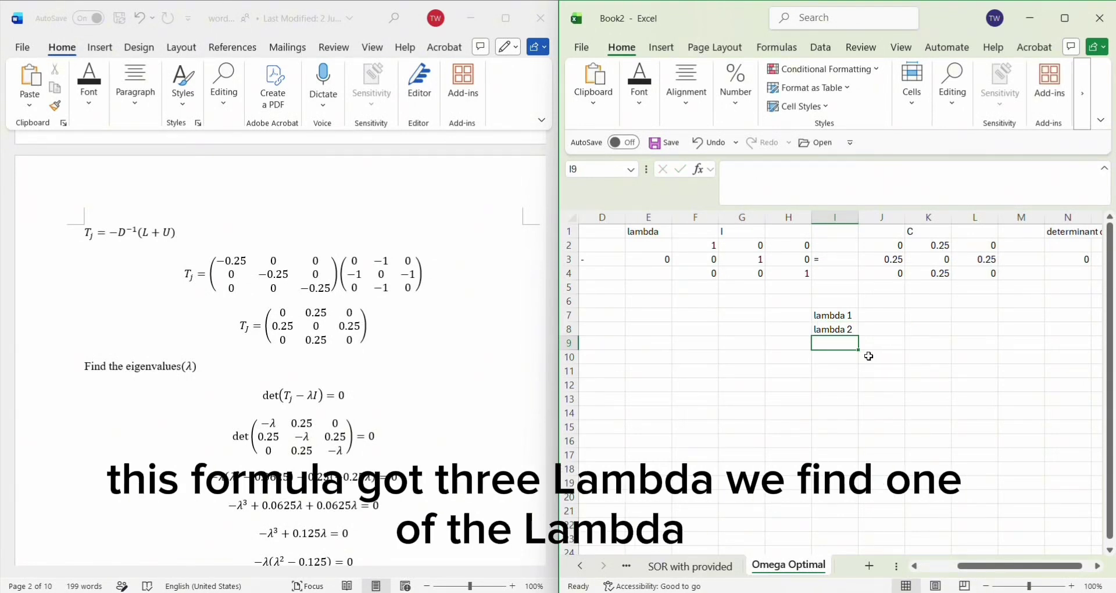
type("lam")
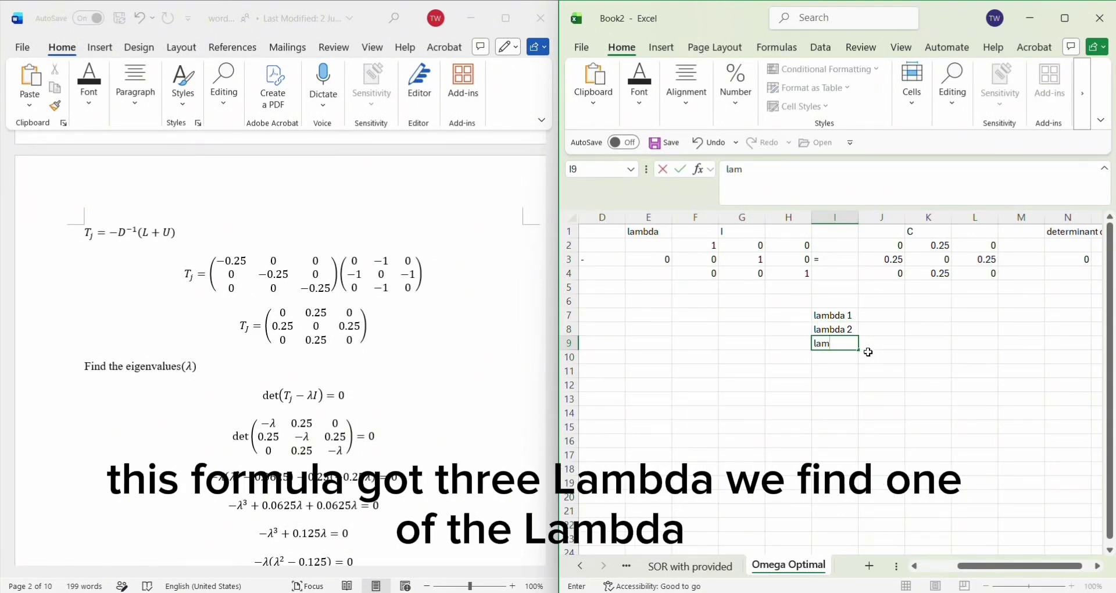
type("bda 3")
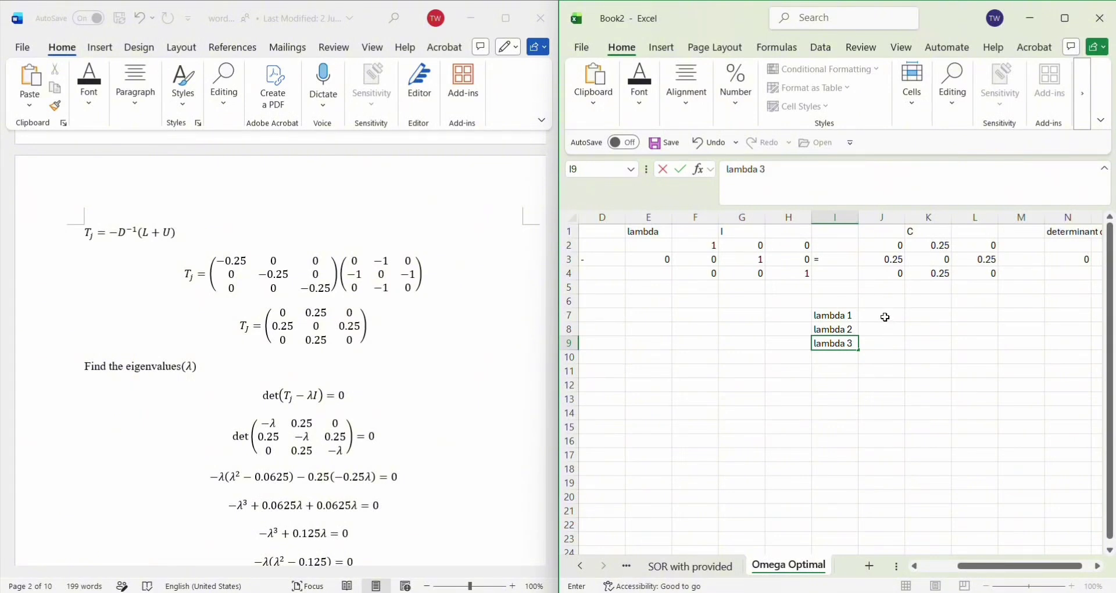
Step: Record 0 as the value of lambda 1 in cell J7
left_click(878, 312)
type("0")
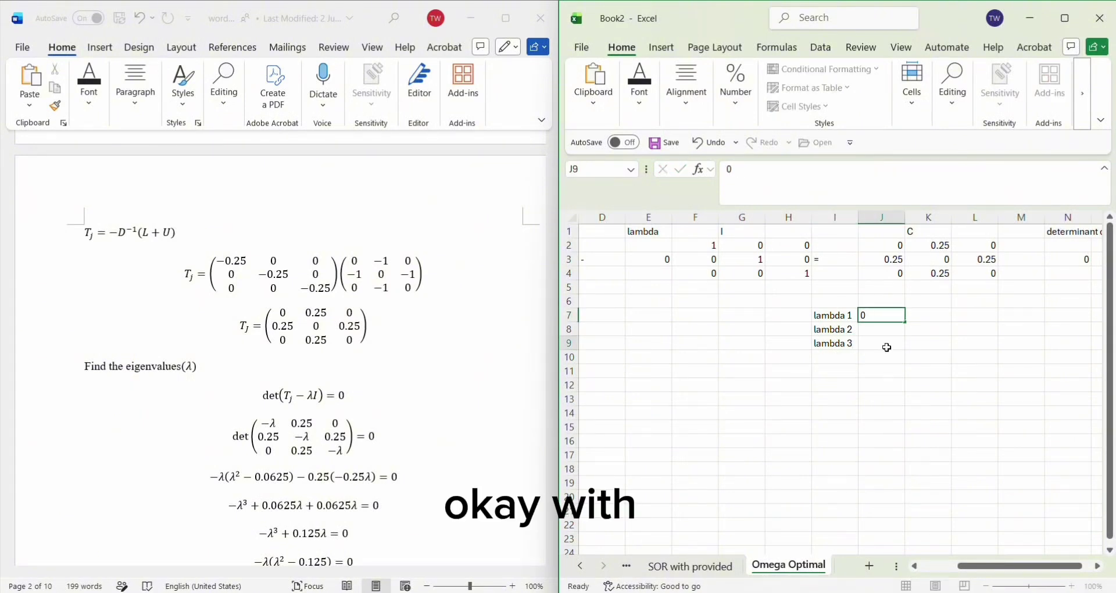
left_click(881, 342)
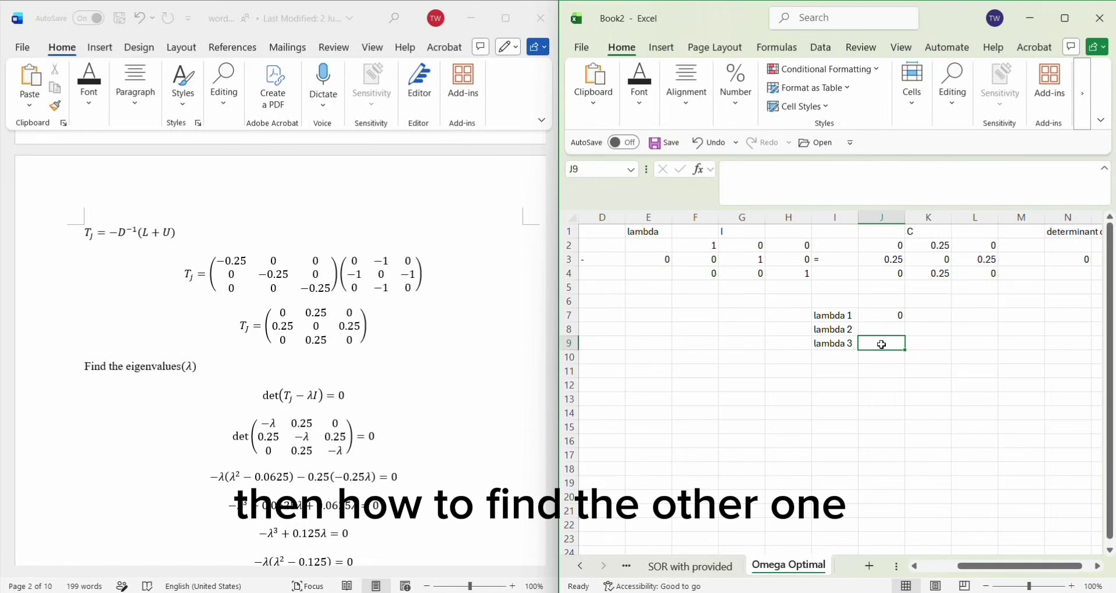
left_click(821, 49)
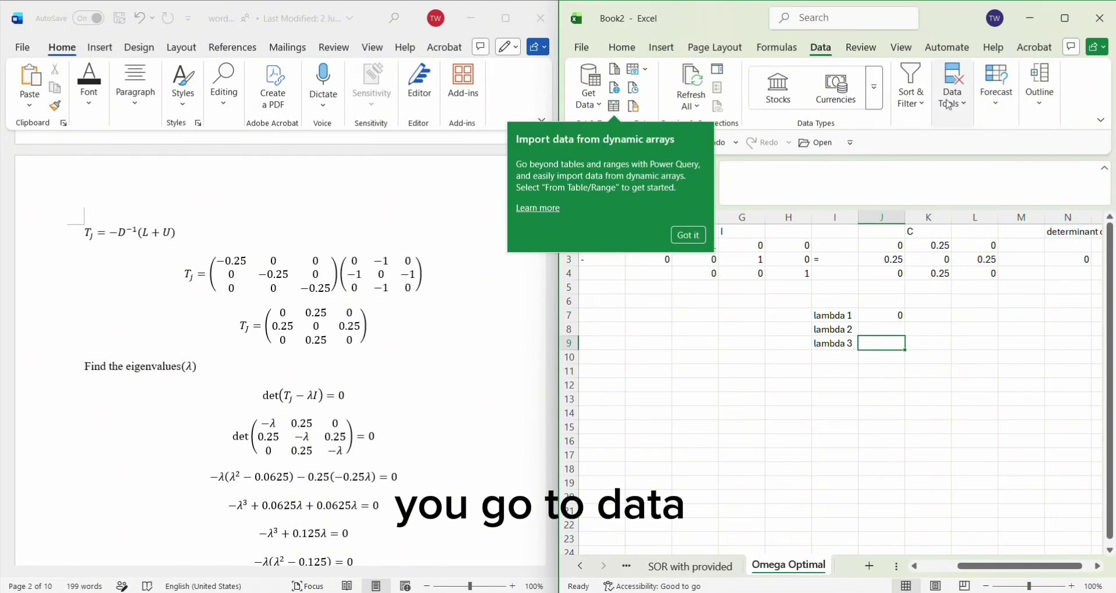
left_click(1004, 108)
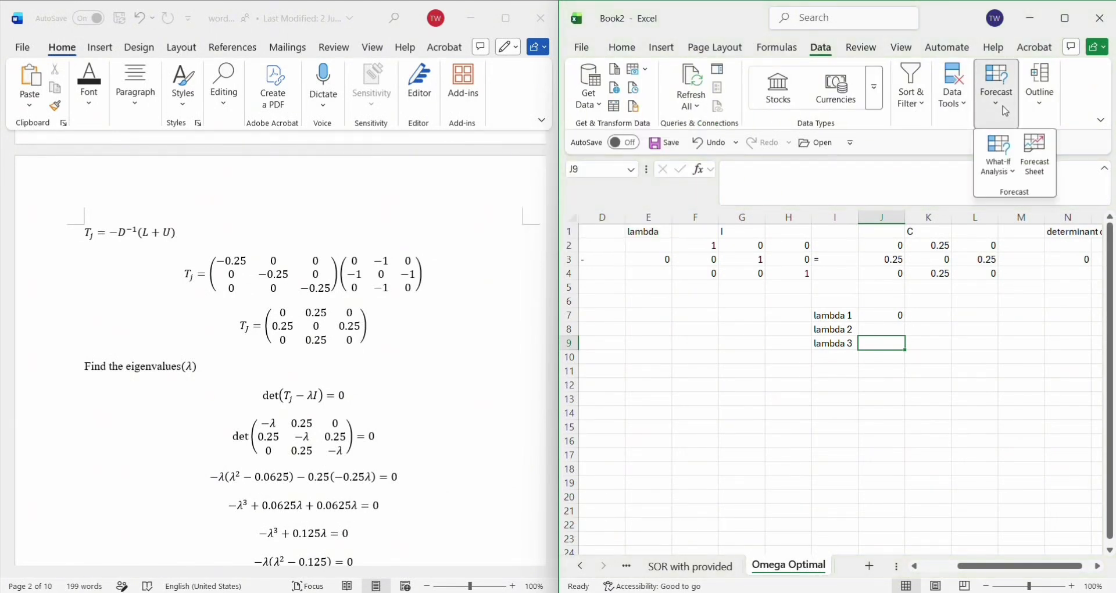
left_click(1001, 181)
left_click(1027, 217)
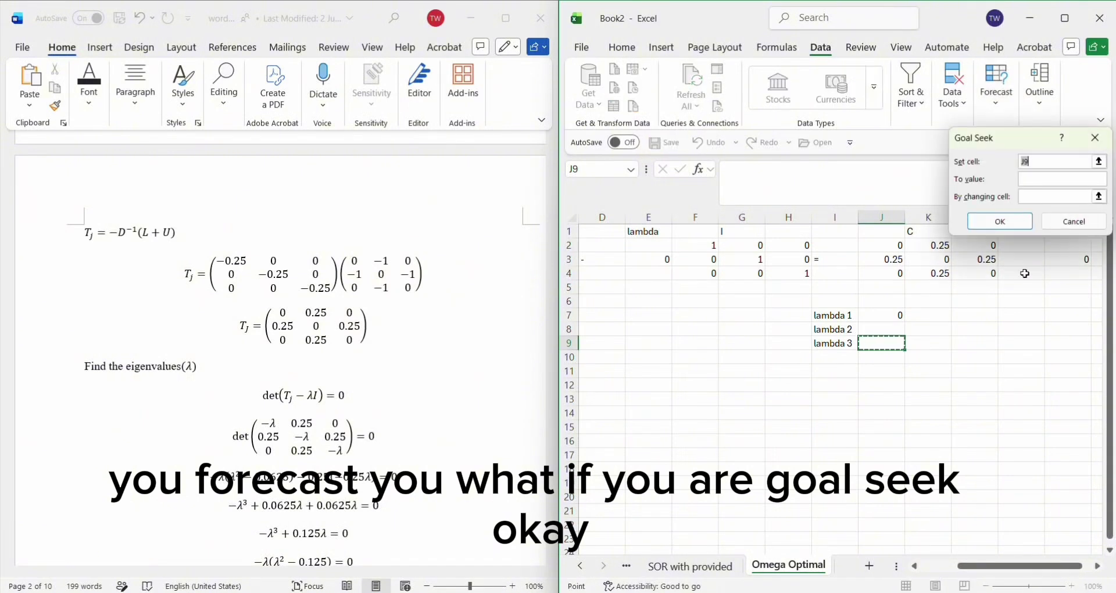
left_click_drag(1039, 139, 979, 359)
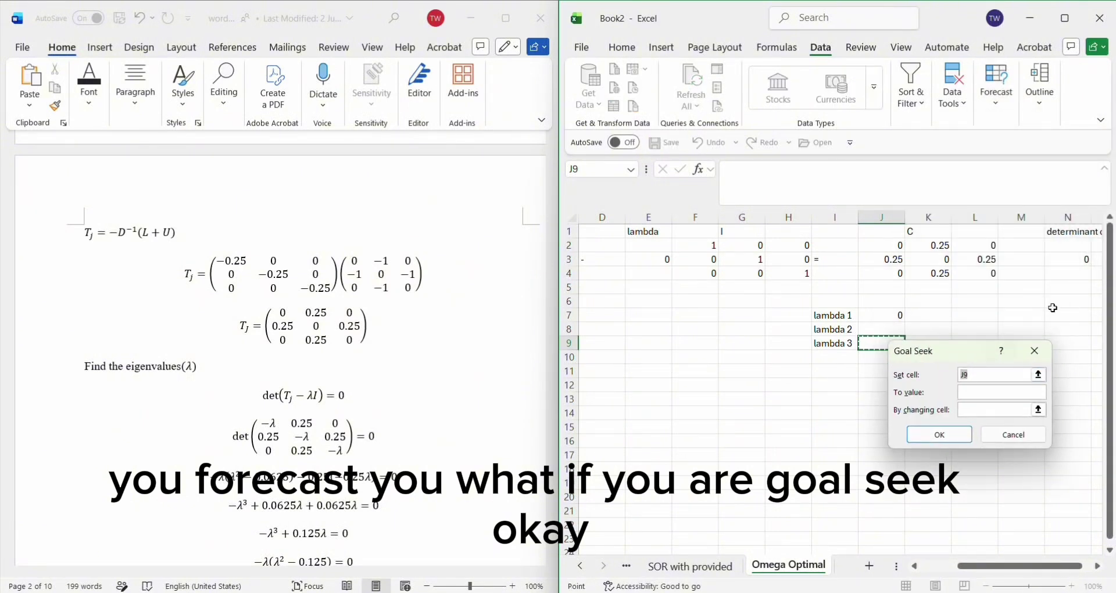
left_click(1076, 259)
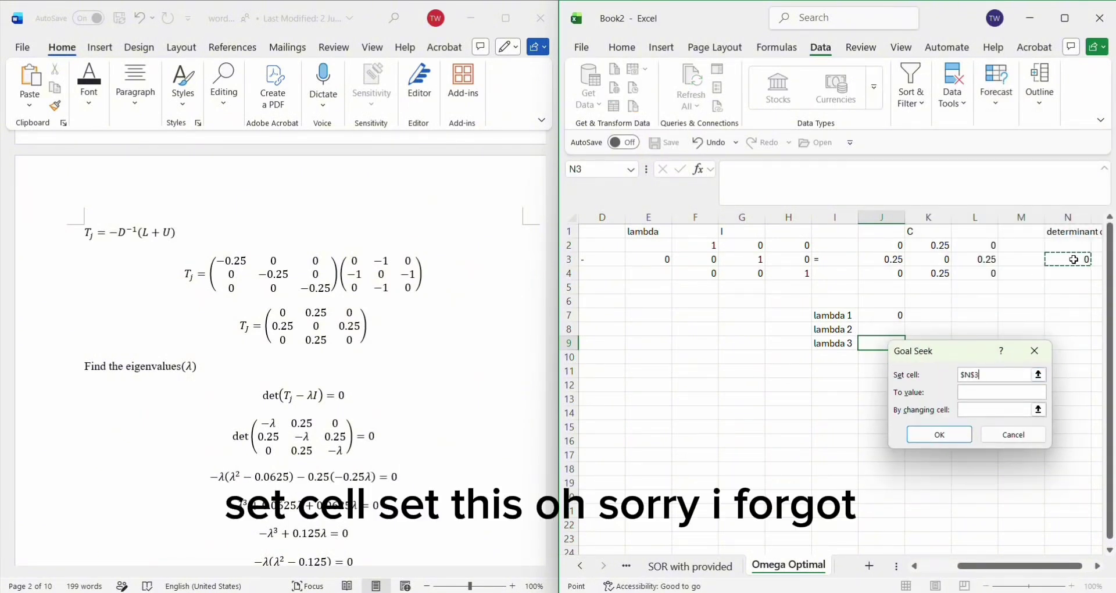
left_click(1035, 352)
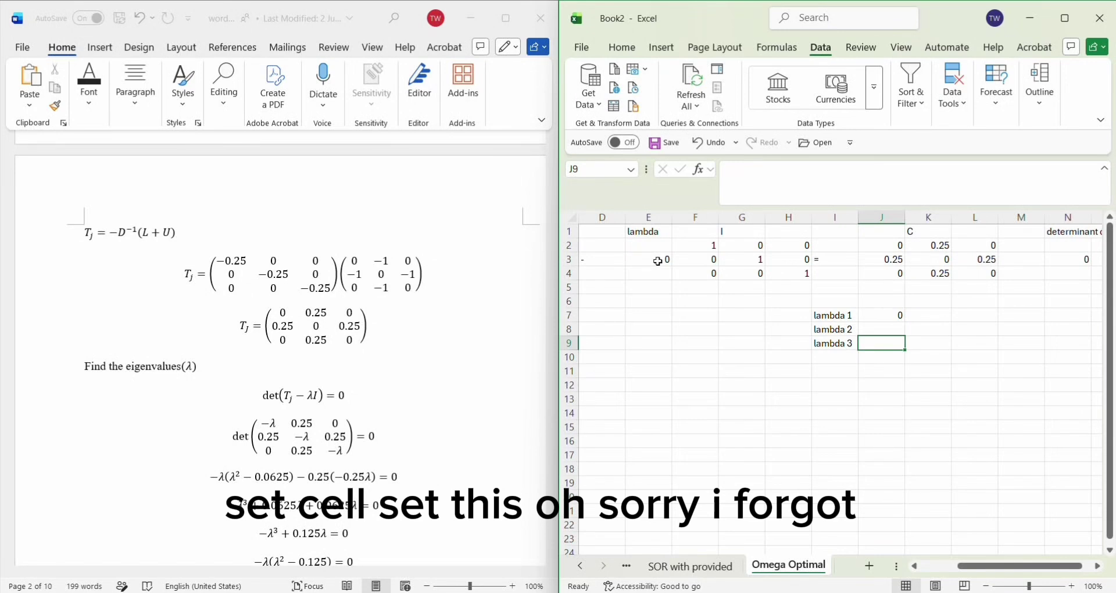
Step: Set the lambda value in cell E3 to 1 as a starting guess
left_click(658, 262)
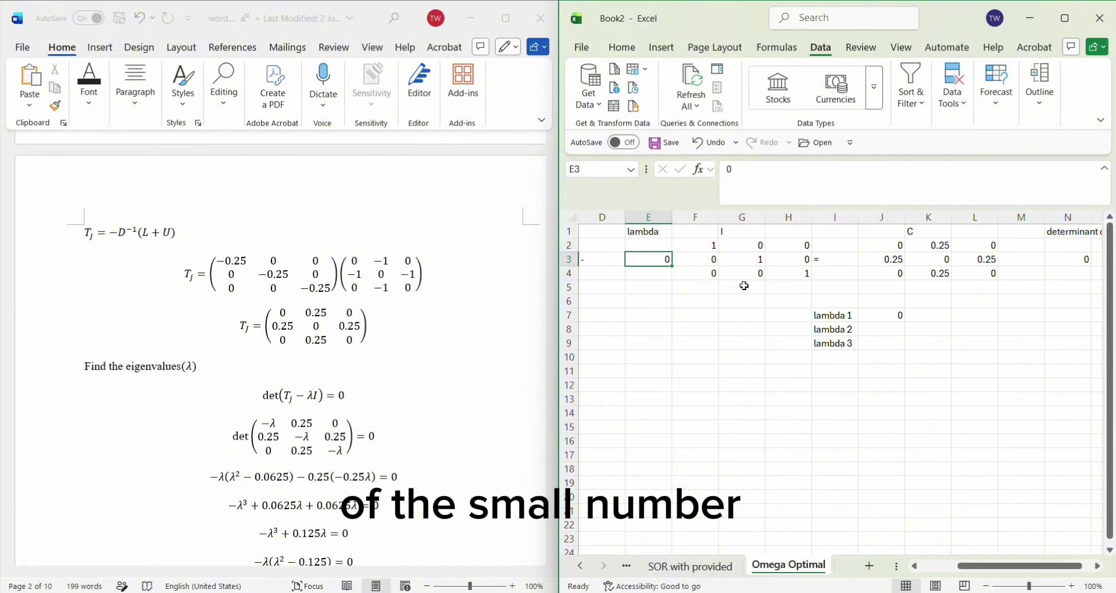
type("1")
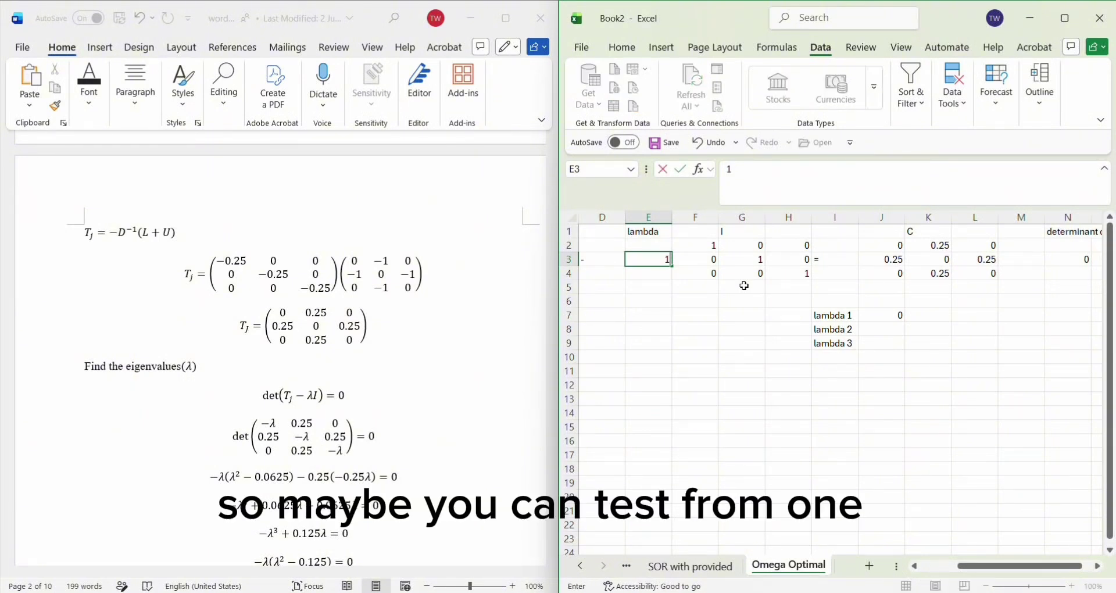
key("Return")
Step: Run Goal Seek to bring the determinant in N3 to 0 by changing lambda in E3, and accept the solution
left_click(995, 99)
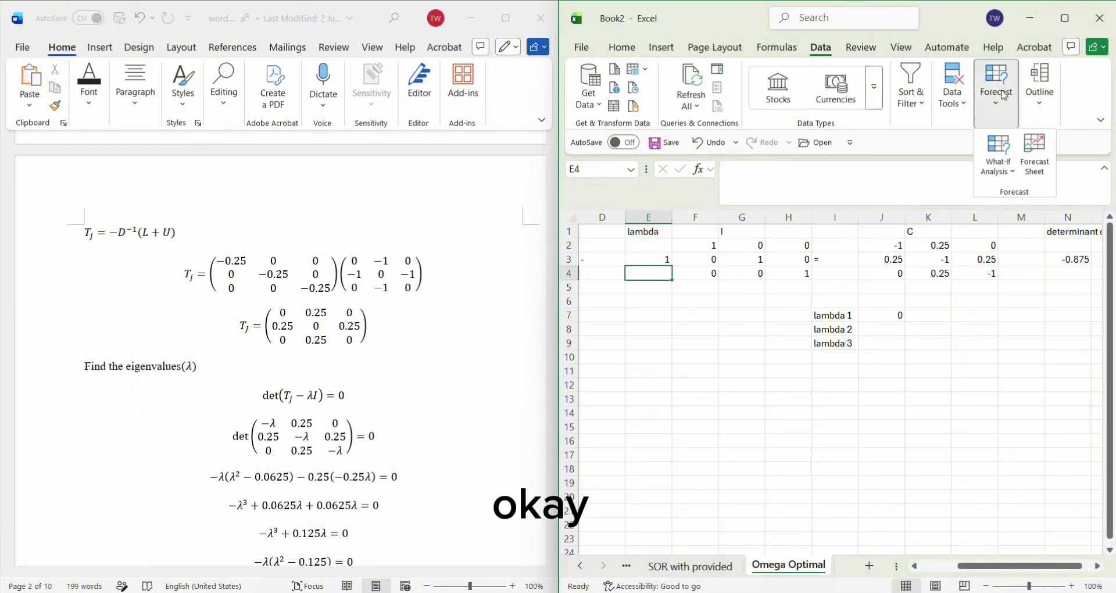
left_click(994, 102)
left_click(995, 102)
left_click(997, 157)
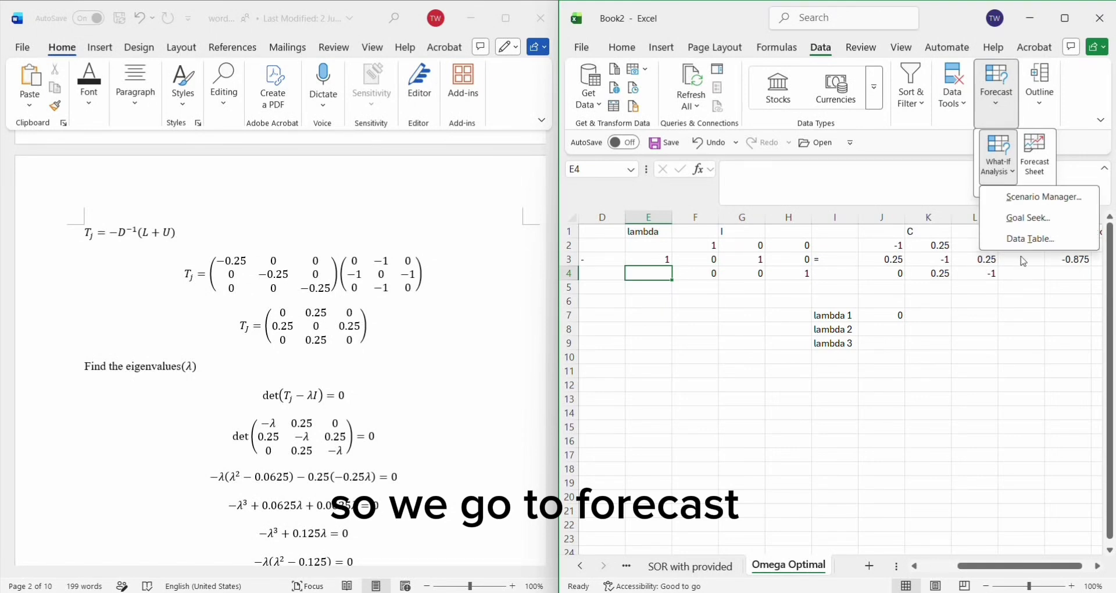
left_click(1031, 218)
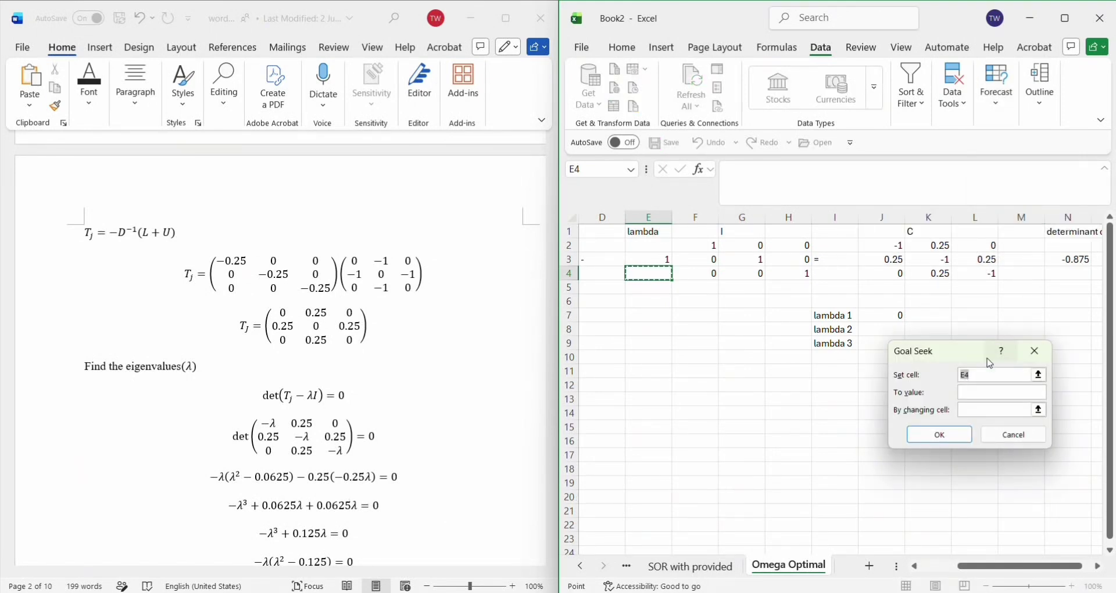
left_click(1079, 258)
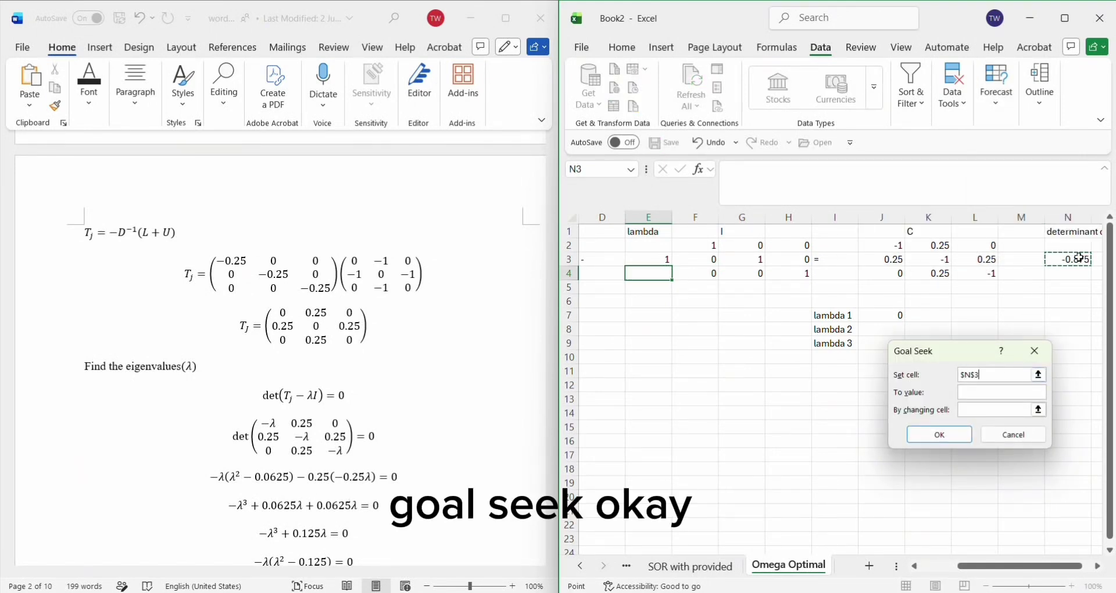
left_click(984, 394)
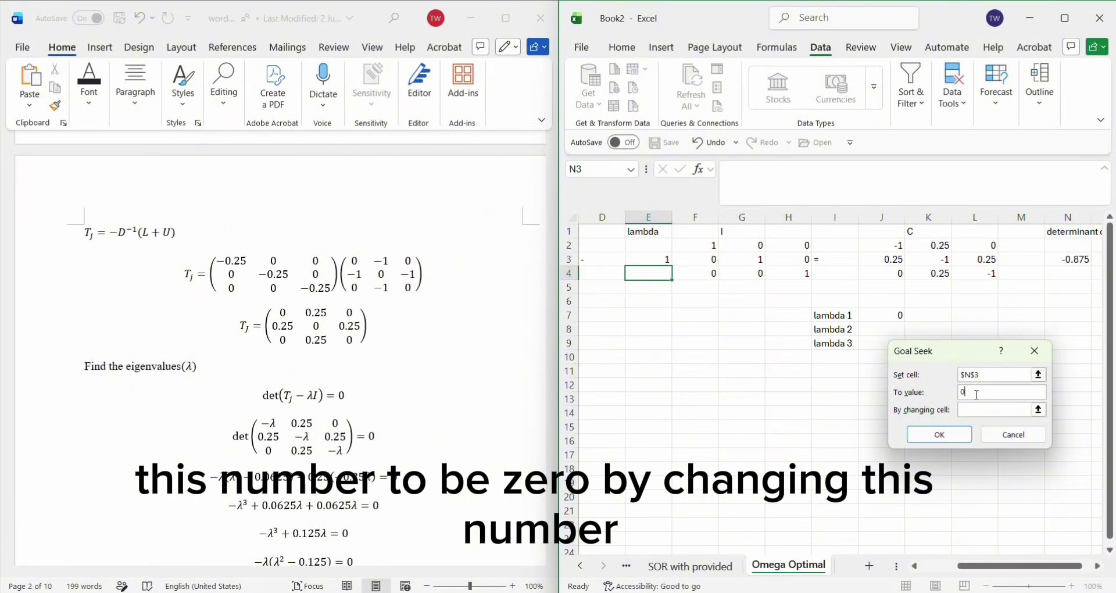
type("0")
left_click(979, 409)
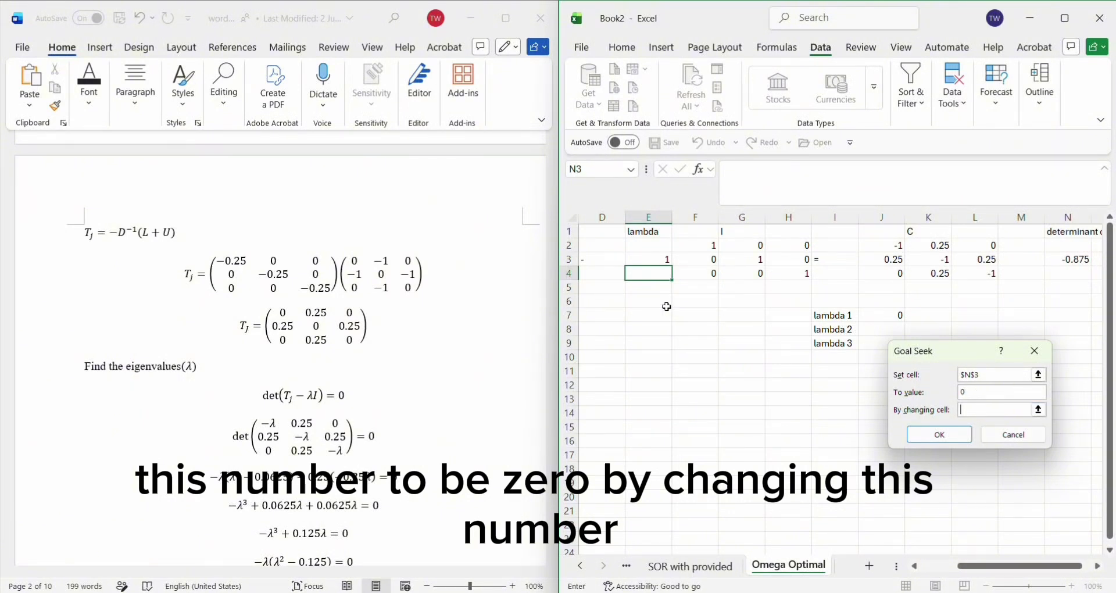
left_click(654, 263)
left_click(958, 438)
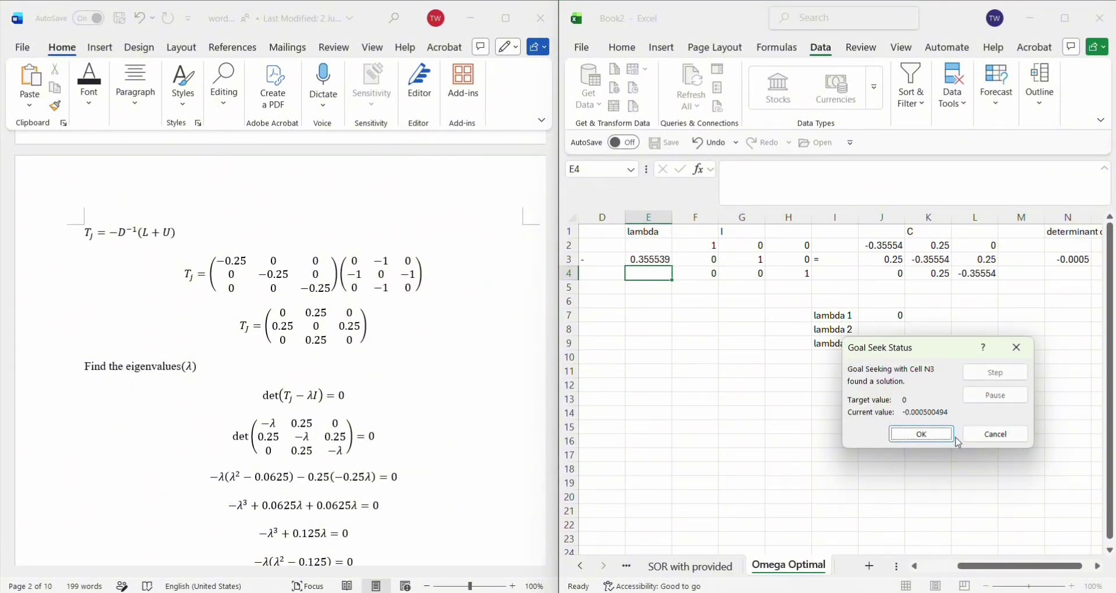
left_click_drag(932, 347, 938, 69)
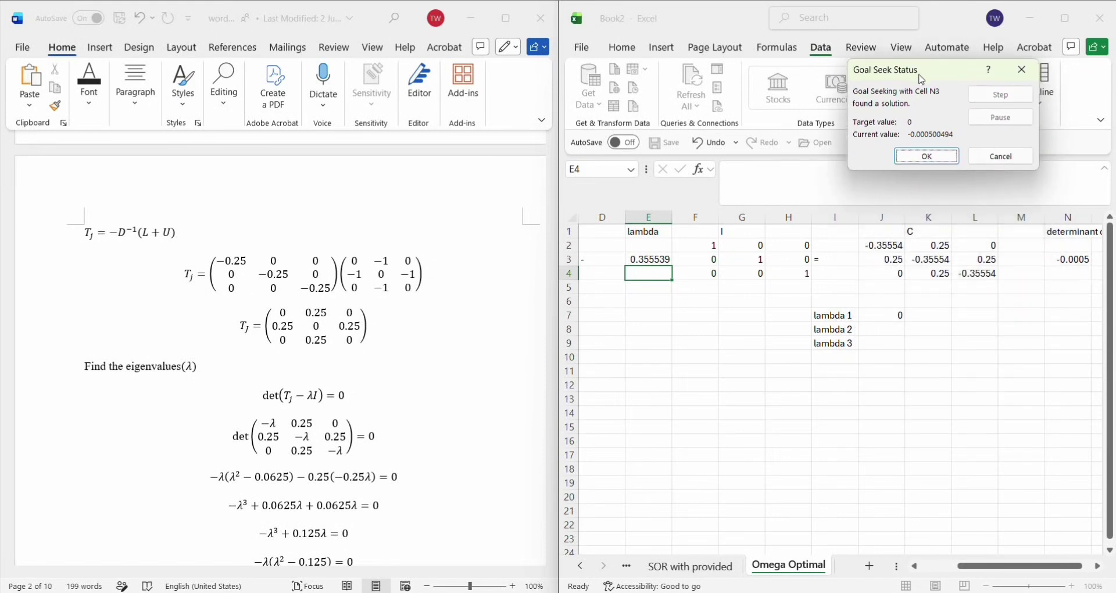
left_click(939, 152)
Step: Record 0.355539 as the value of lambda 2 in cell J8
left_click(877, 329)
type("0.")
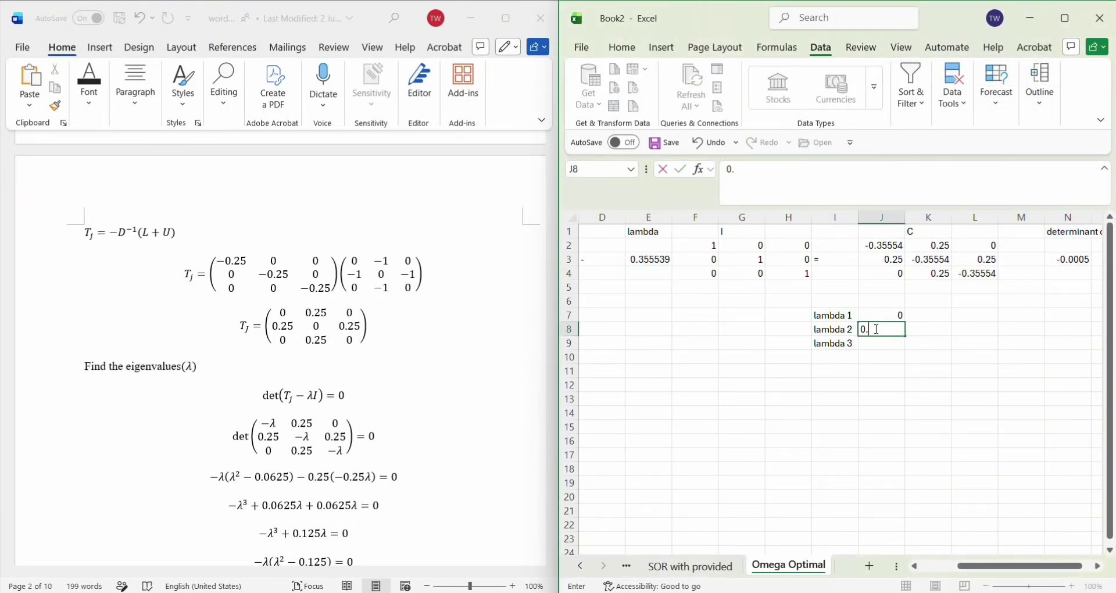
type("355539")
key("Return")
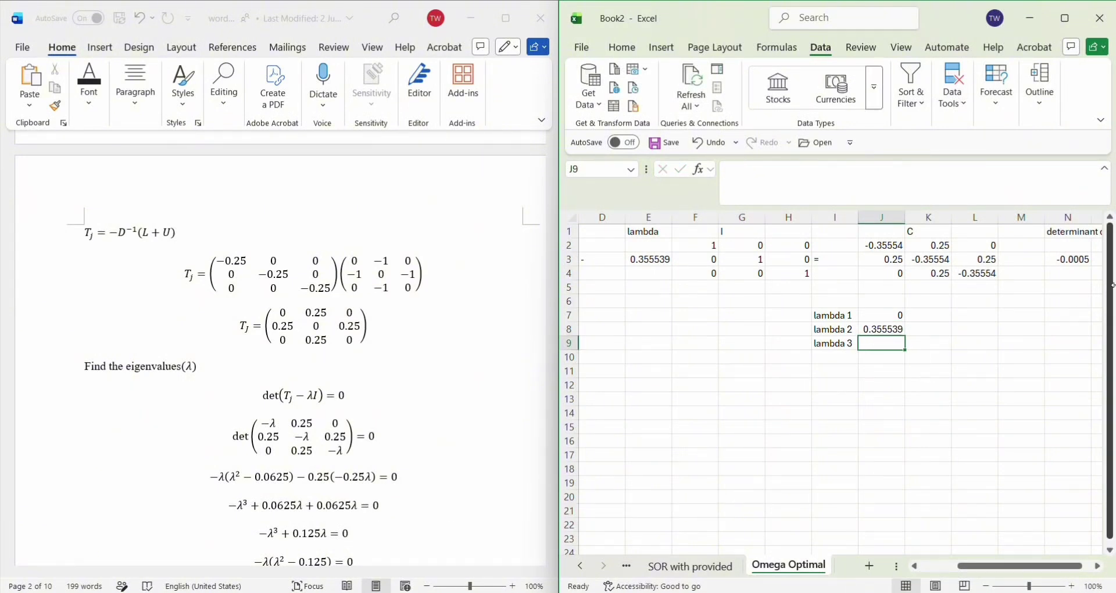
Step: Set the lambda value in cell E3 to -1 as a new starting guess
left_click(640, 257)
type("-1")
key("Return")
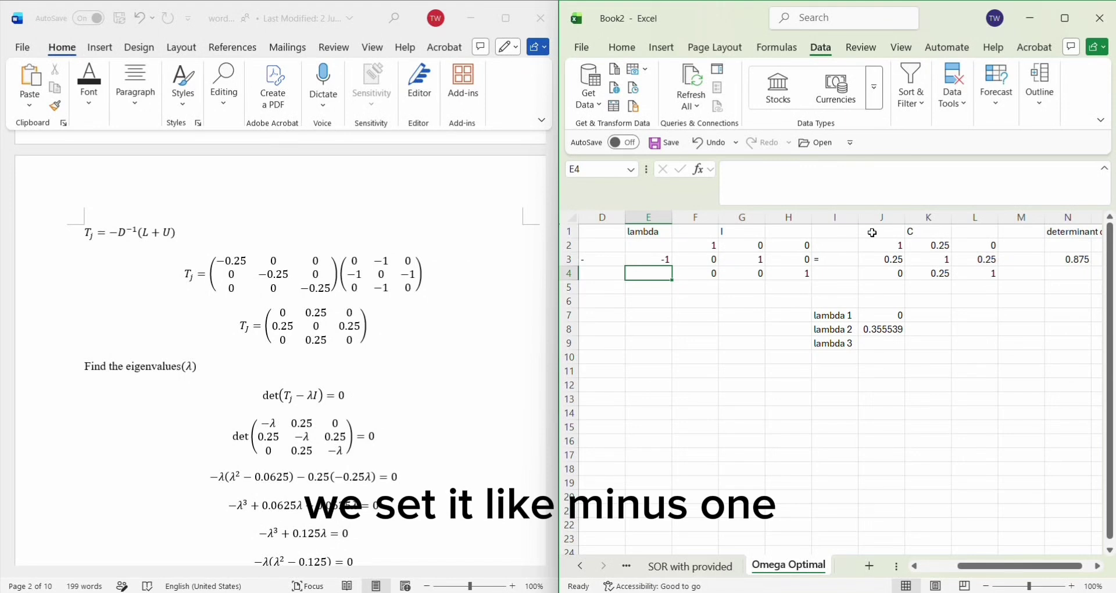
Step: Run Goal Seek again from the negative guess, targeting 0 in N3 by changing E3, and keep the solution
left_click(997, 87)
left_click(998, 157)
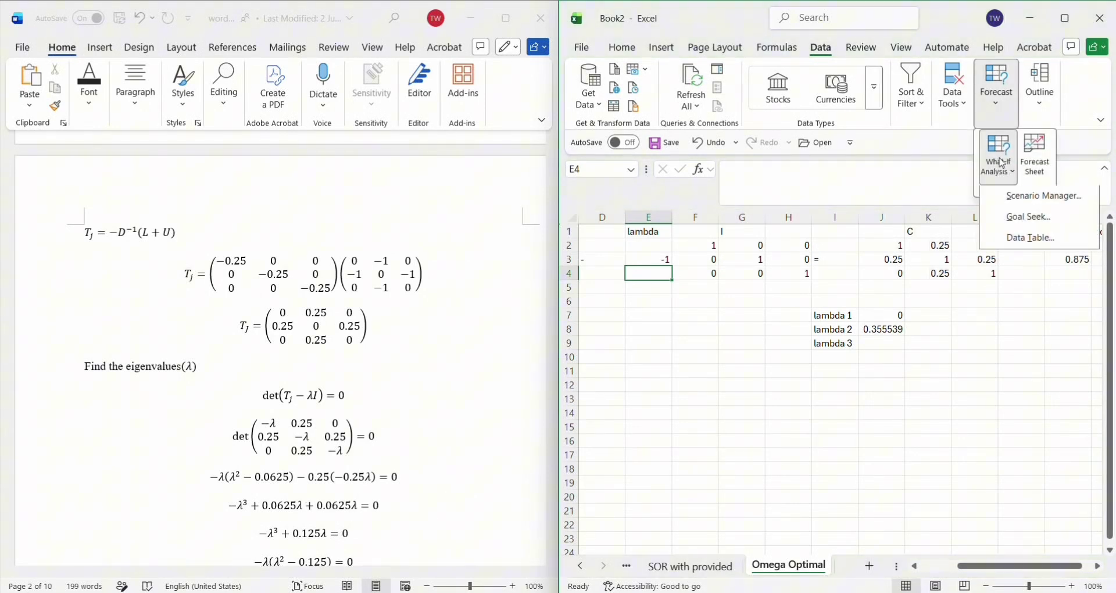
left_click(1029, 218)
left_click(1077, 259)
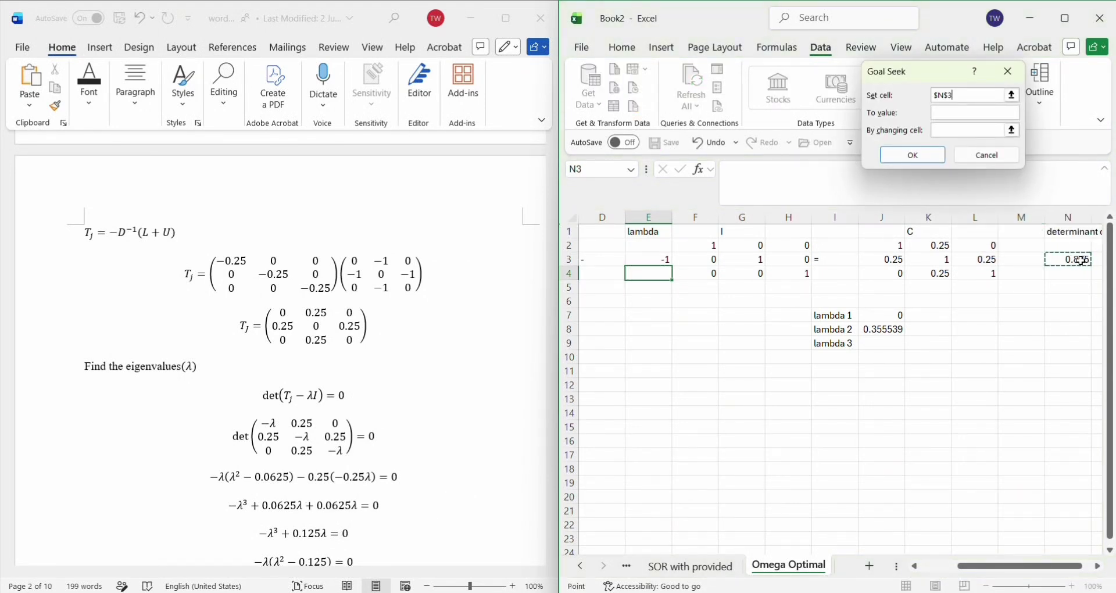
left_click(982, 113)
type("0")
left_click(977, 129)
left_click(655, 259)
left_click(918, 155)
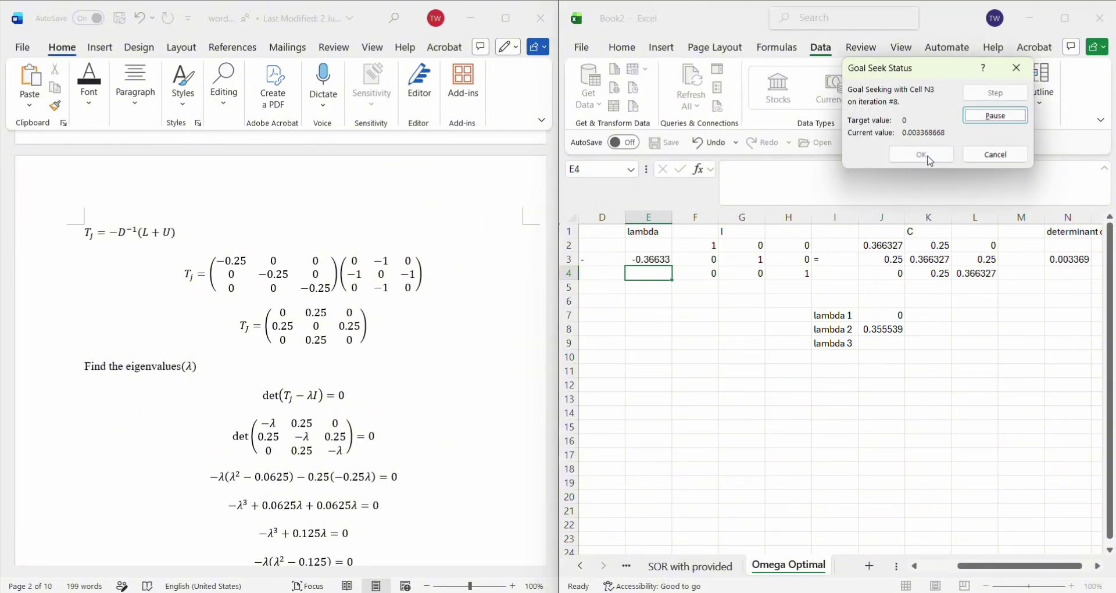
left_click(924, 154)
Step: Record -0.35554 as the value of lambda 3 in cell J9
left_click(879, 343)
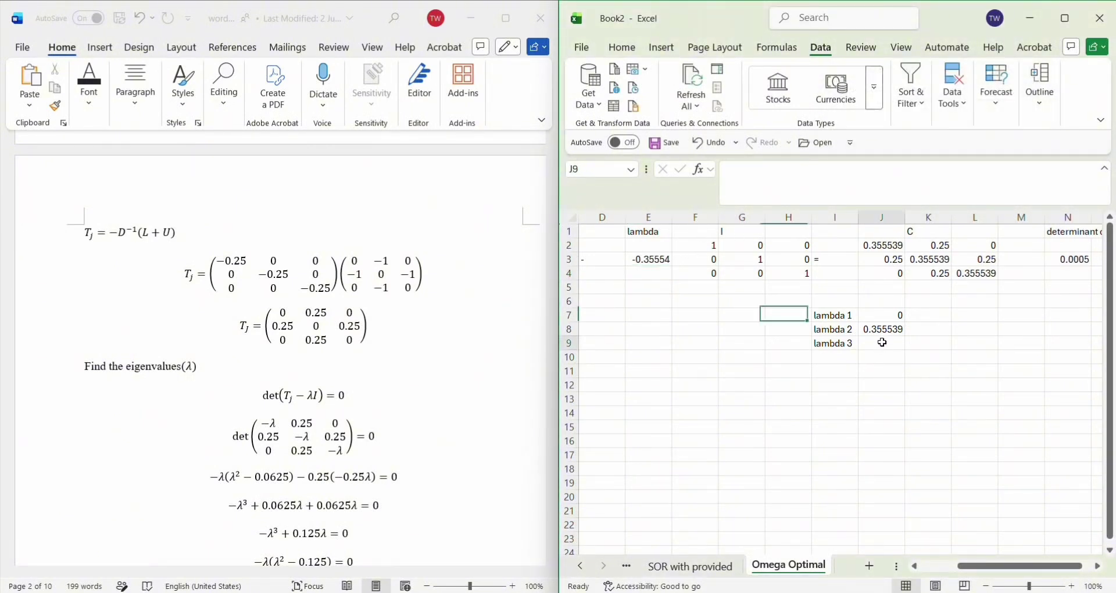
type("-0.3")
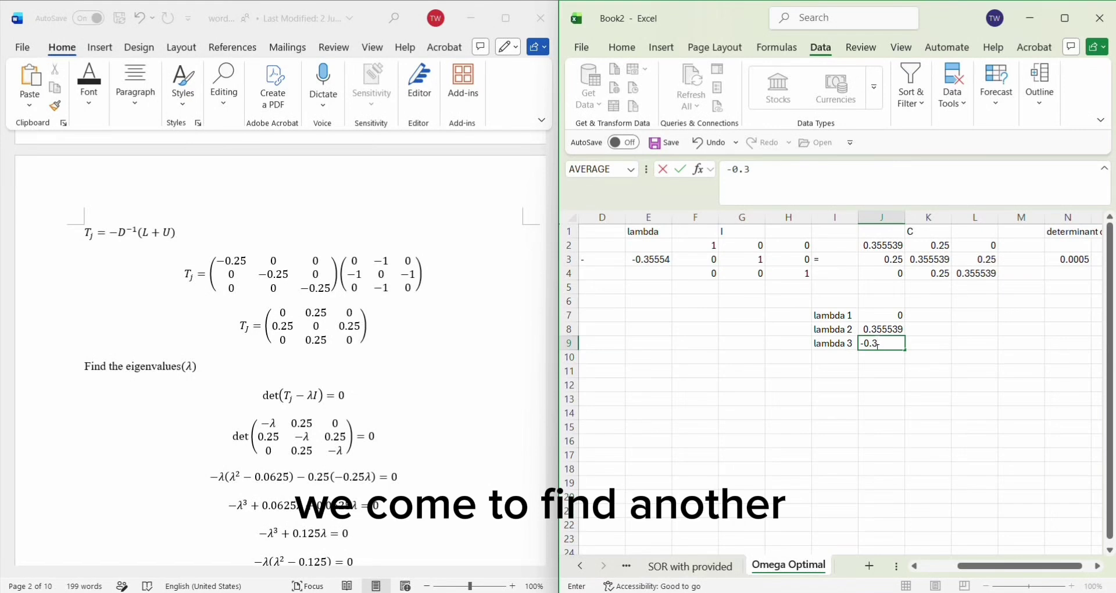
type("5554")
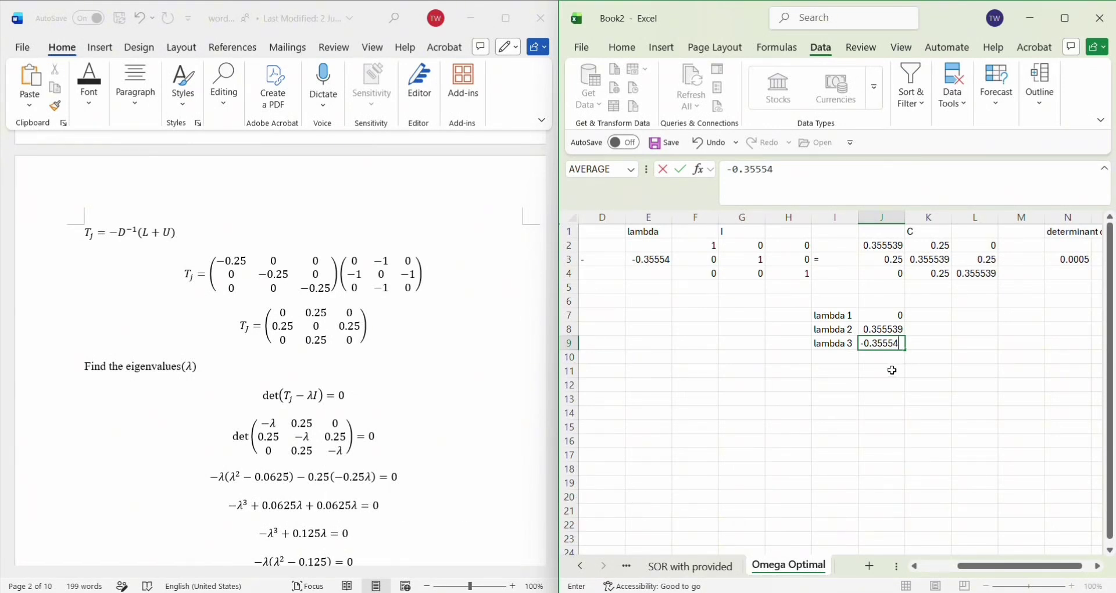
Step: Start a formula in cell J11 for the largest absolute eigenvalue
left_click(889, 369)
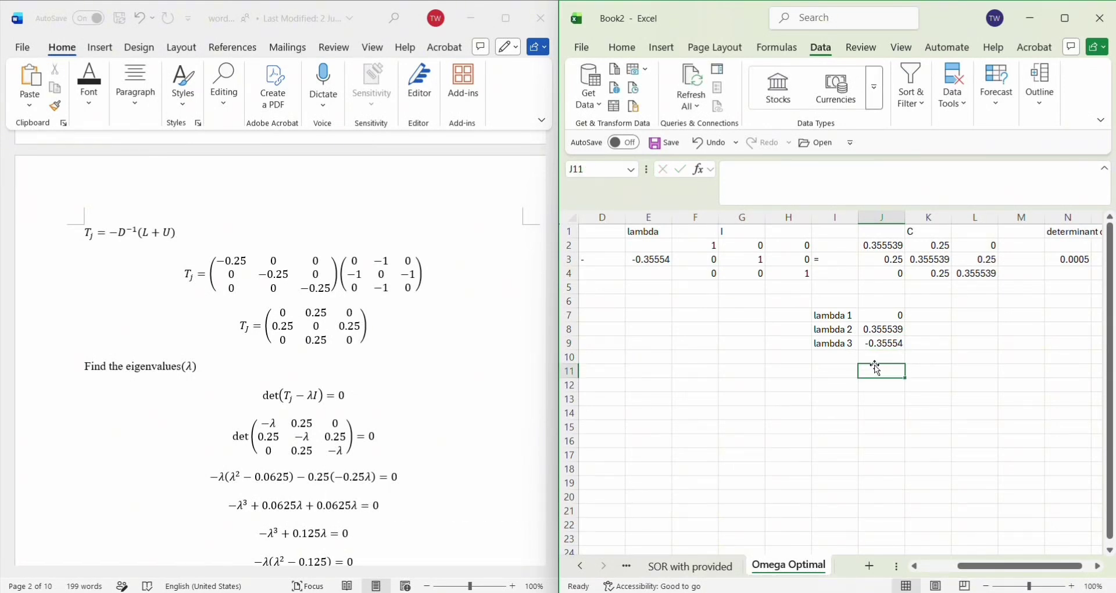
scroll(480, 376, "down", 2)
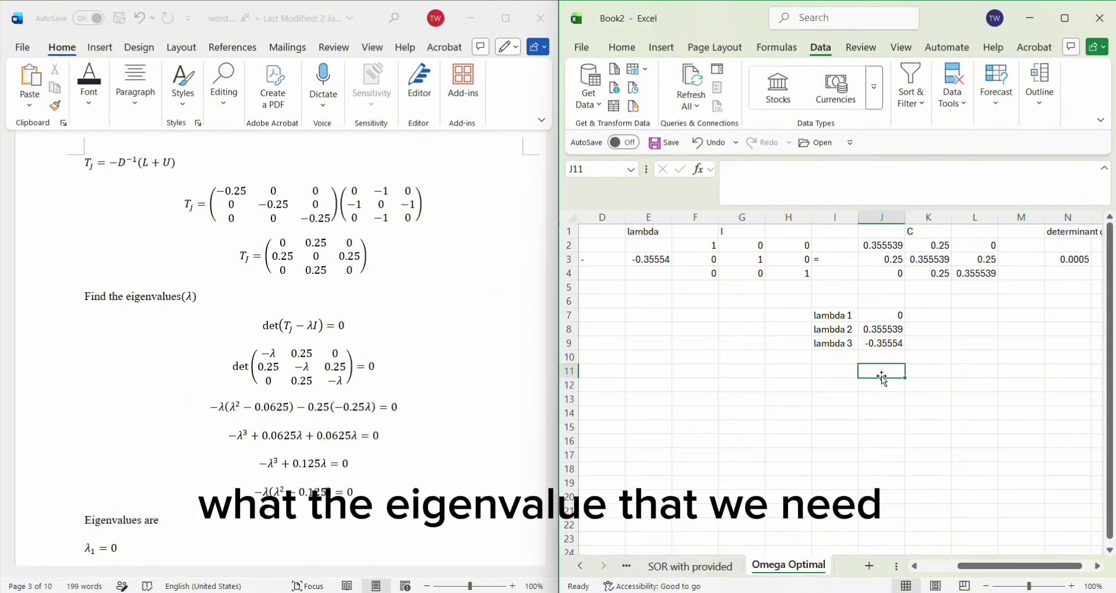
type("a")
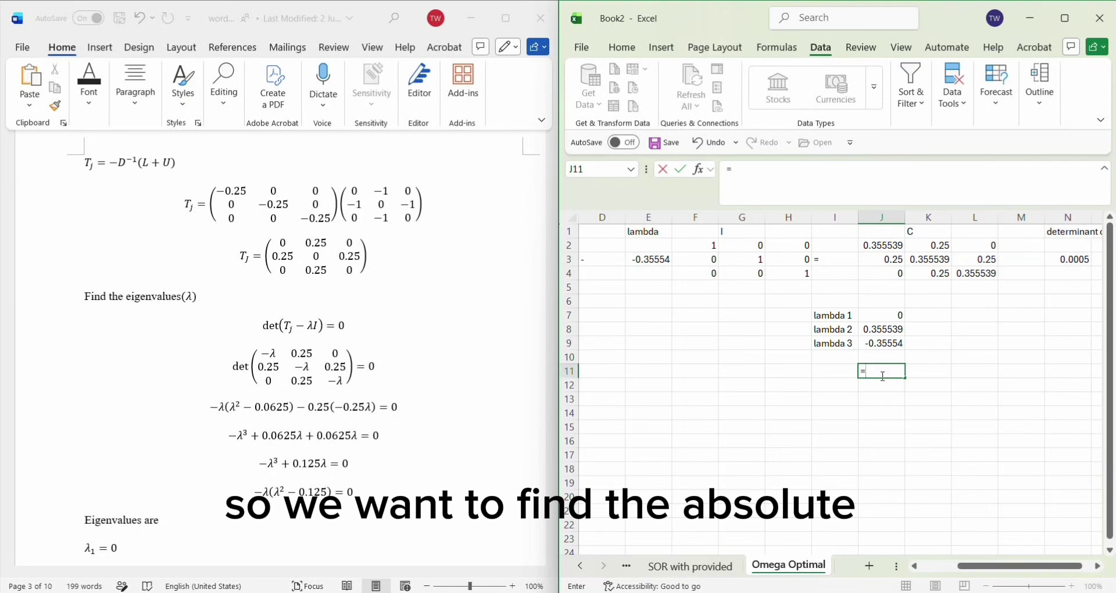
type("abs(ma")
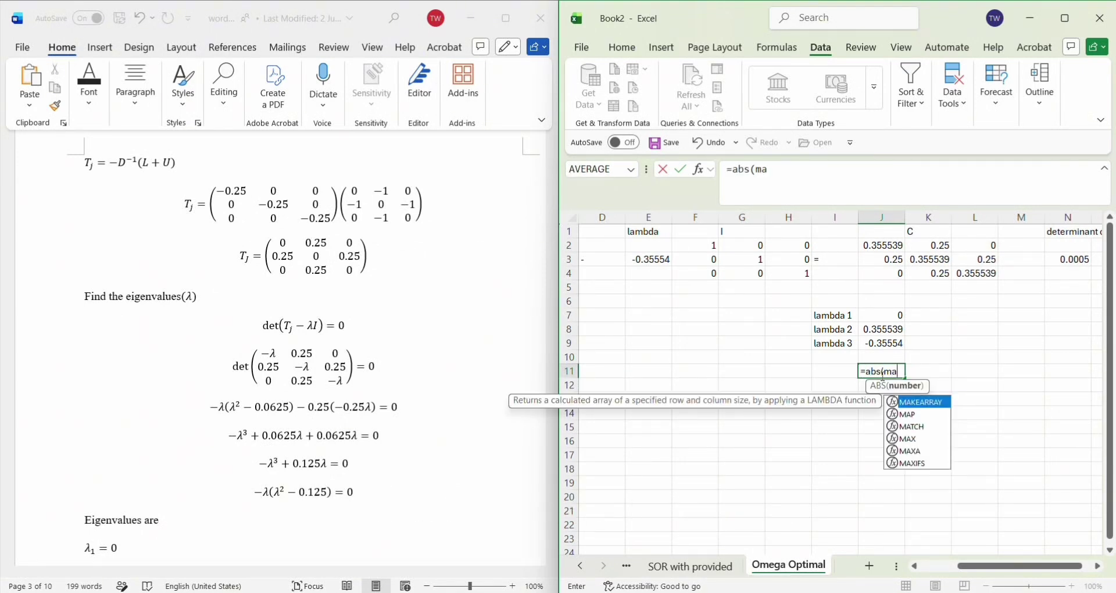
key("BackSpace")
type("x")
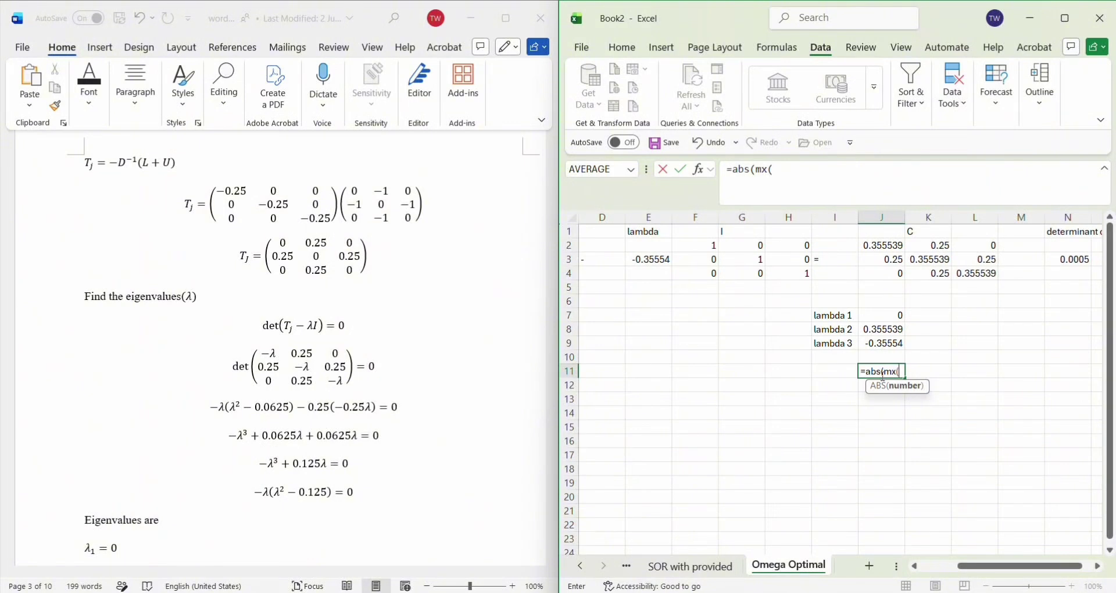
type("(")
key("BackSpace")
key("BackSpace")
key("BackSpace")
key("BackSpace")
key("BackSpace")
key("BackSpace")
key("BackSpace")
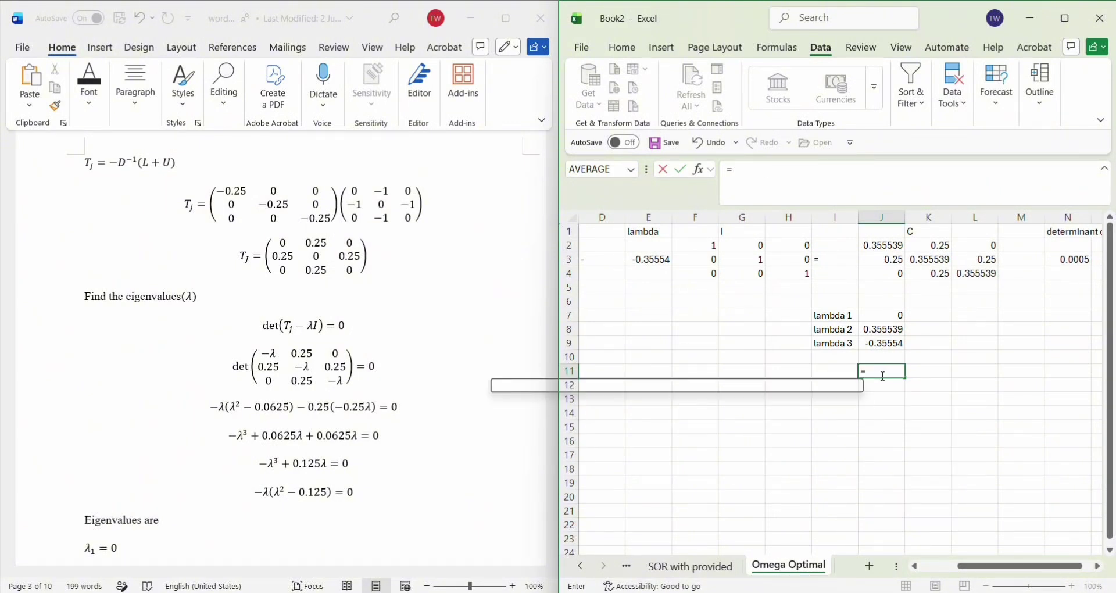
Step: Complete the formula in J11 as =MAX(ABS(J7:J9)) to get the largest absolute eigenvalue
type("max")
key("Tab")
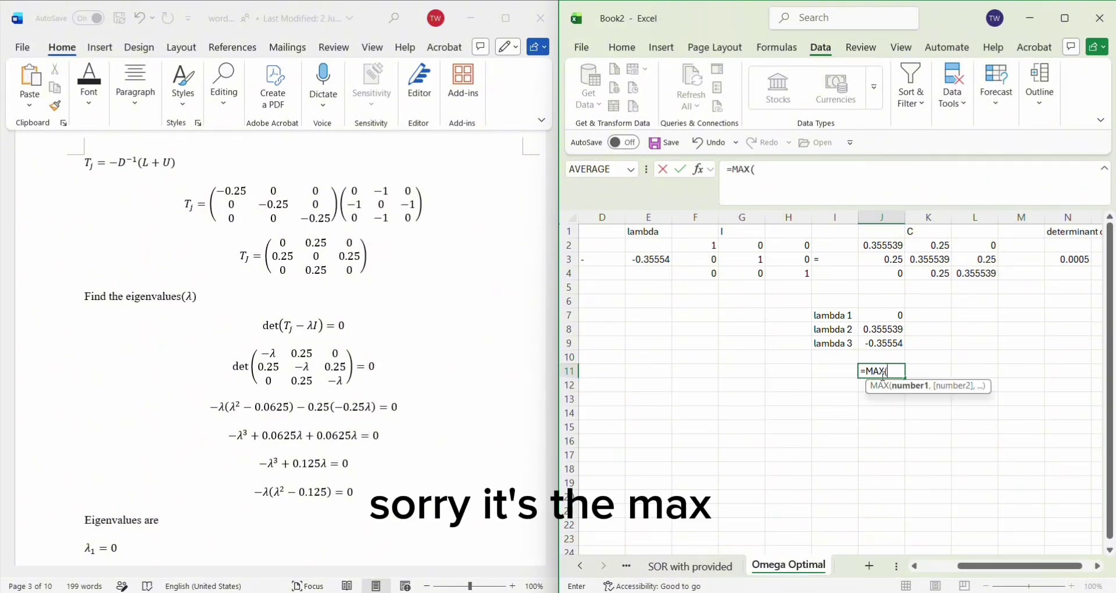
type("abs")
key("Tab")
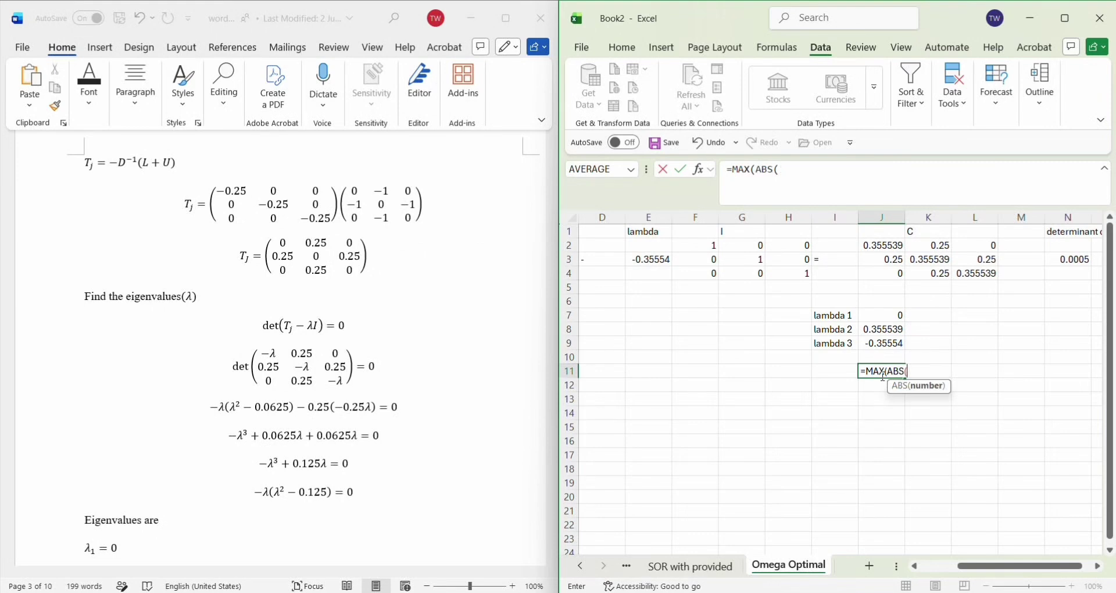
left_click_drag(892, 316, 889, 350)
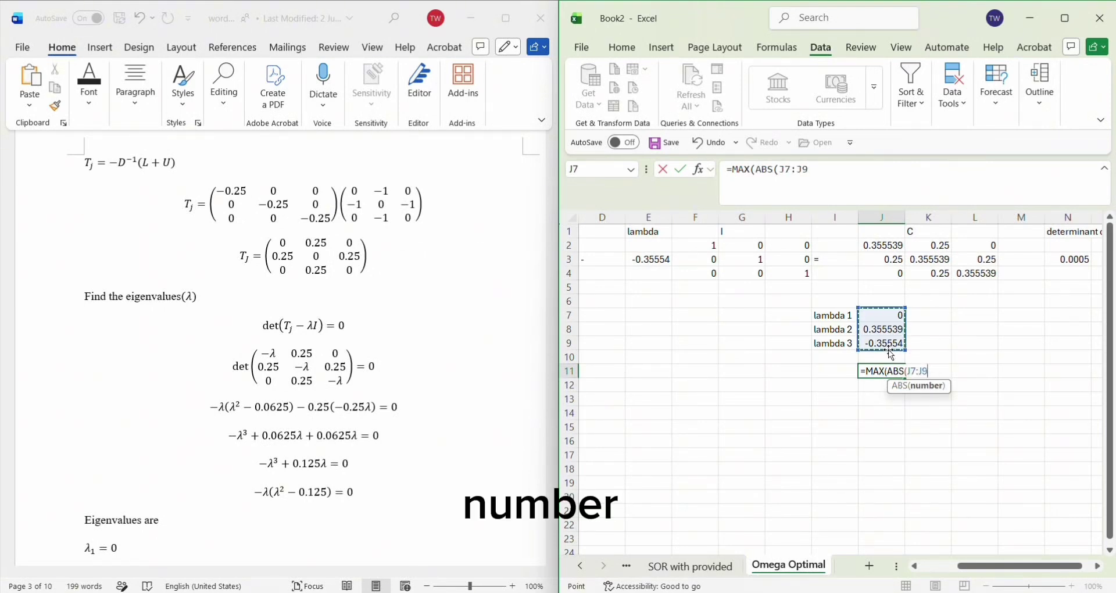
type("))")
key("Return")
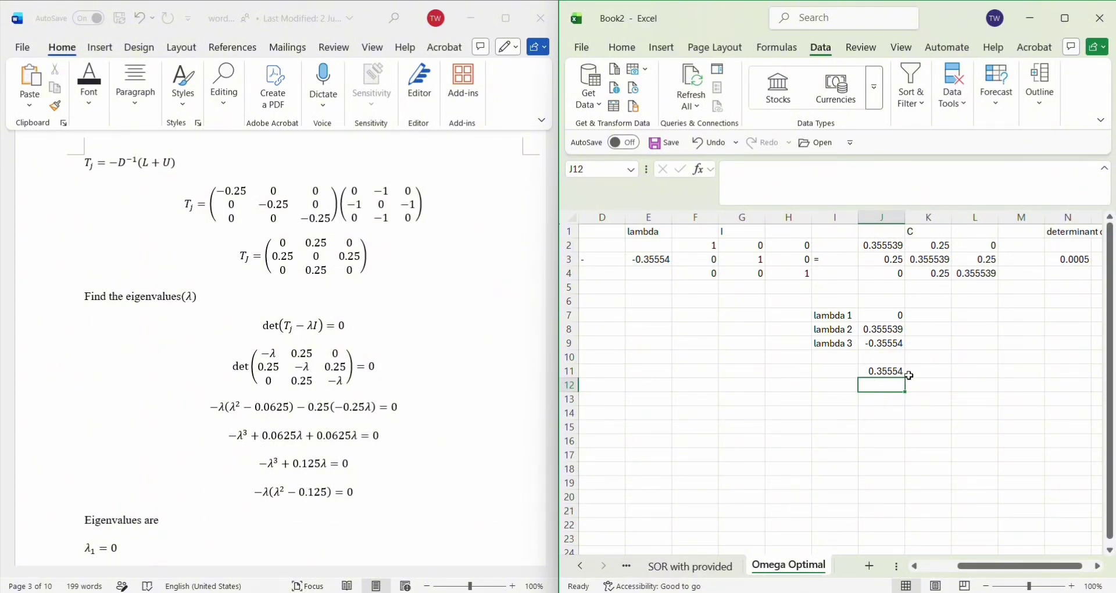
Step: Enter the label "omega optimal" in cell I13
left_click(816, 401)
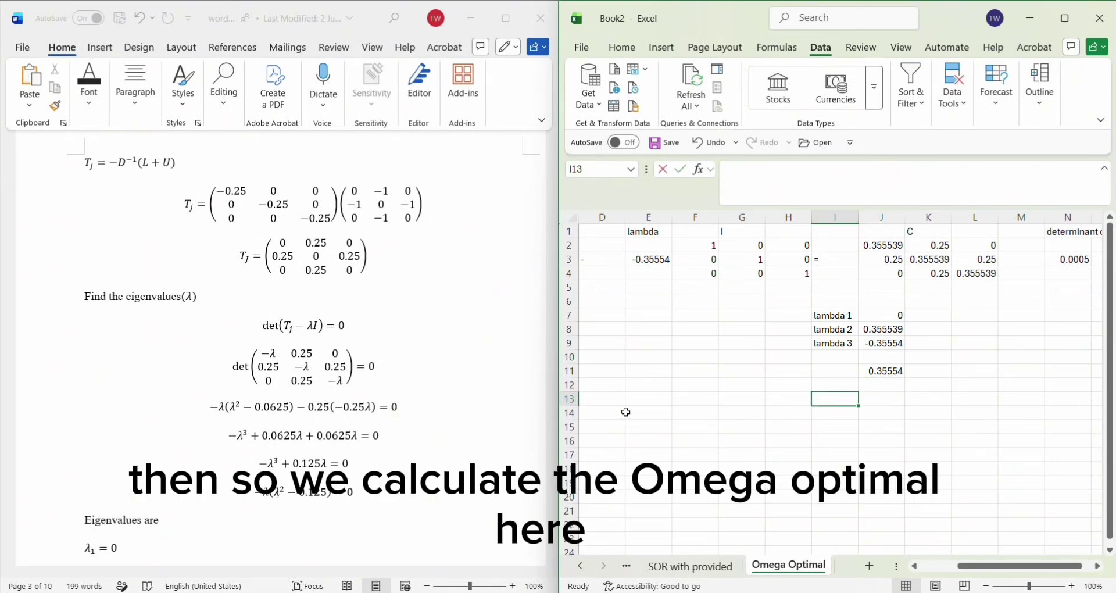
type("omega optimal")
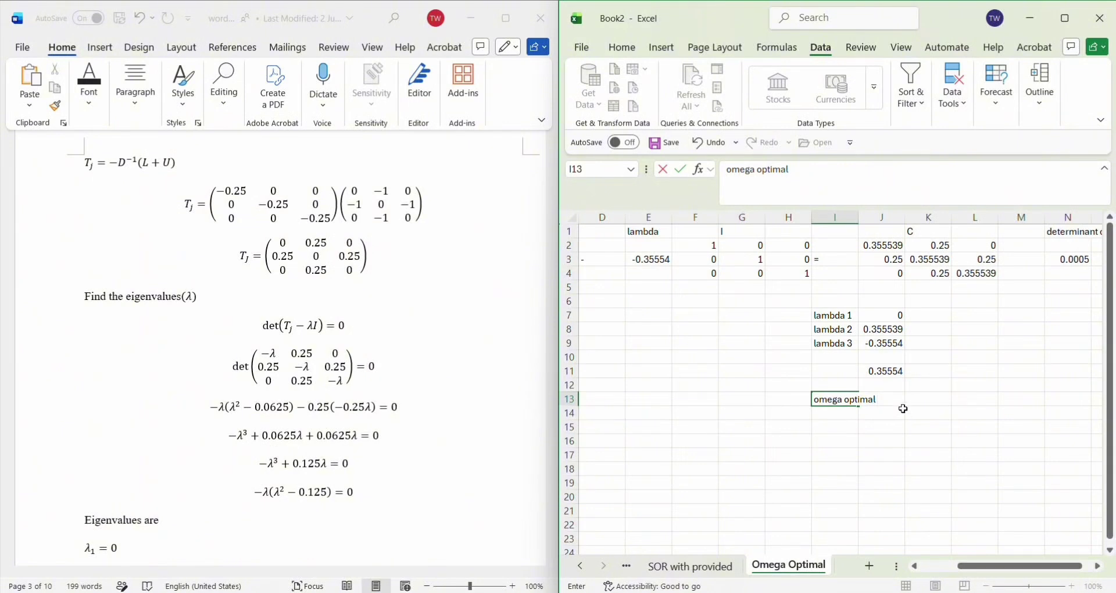
left_click(916, 398)
Step: Calculate the optimal omega in cell K13 with the formula =2/(1+SQRT(1-J11*J11))
scroll(447, 410, "down", 5)
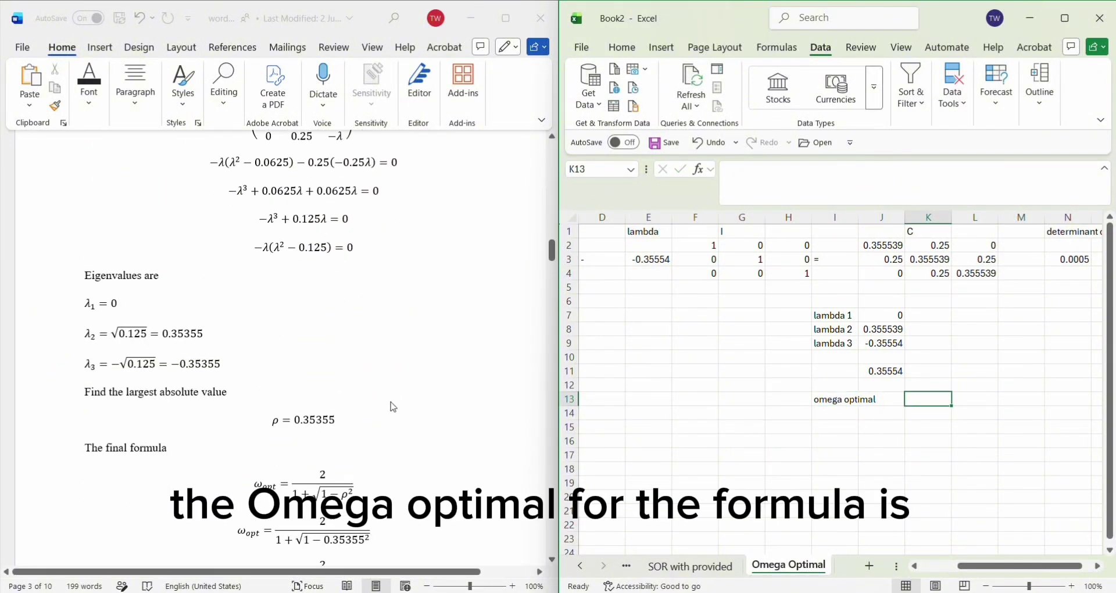
scroll(393, 407, "down", 3)
type("2")
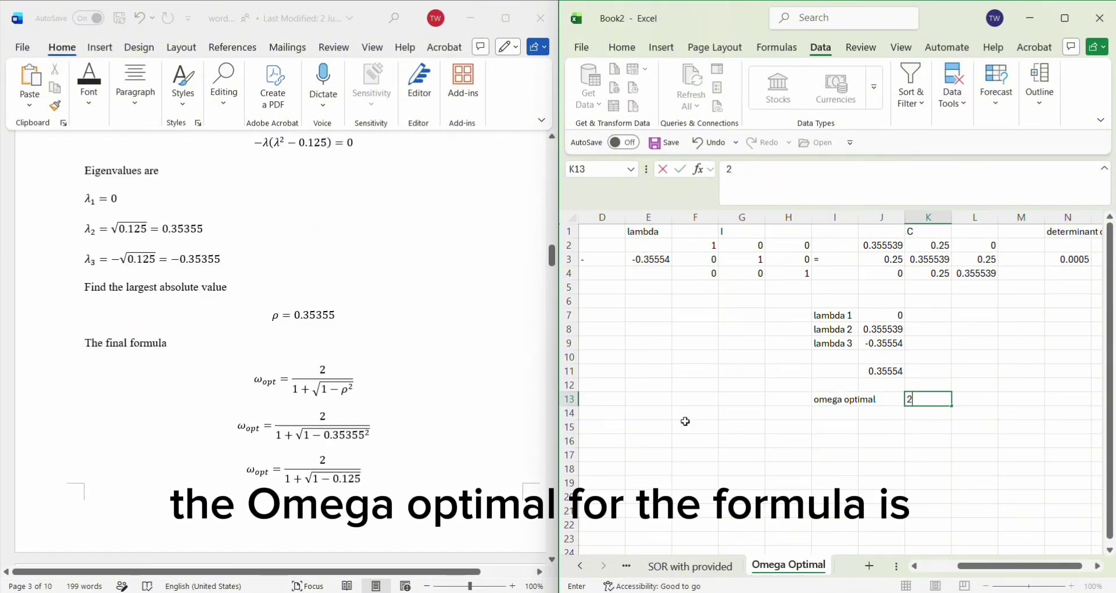
type("=2")
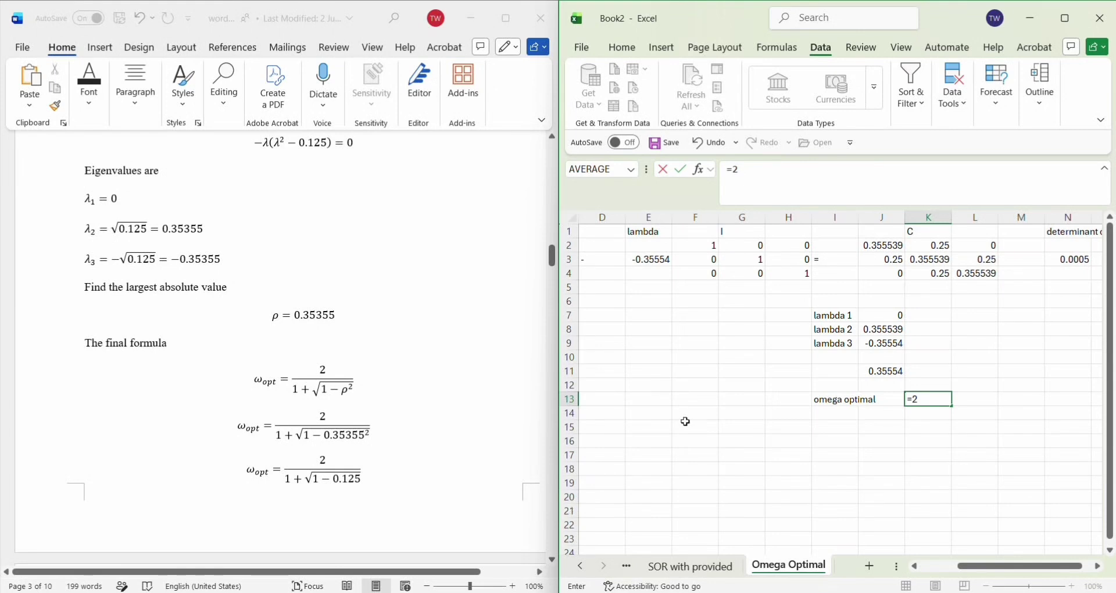
type("/(")
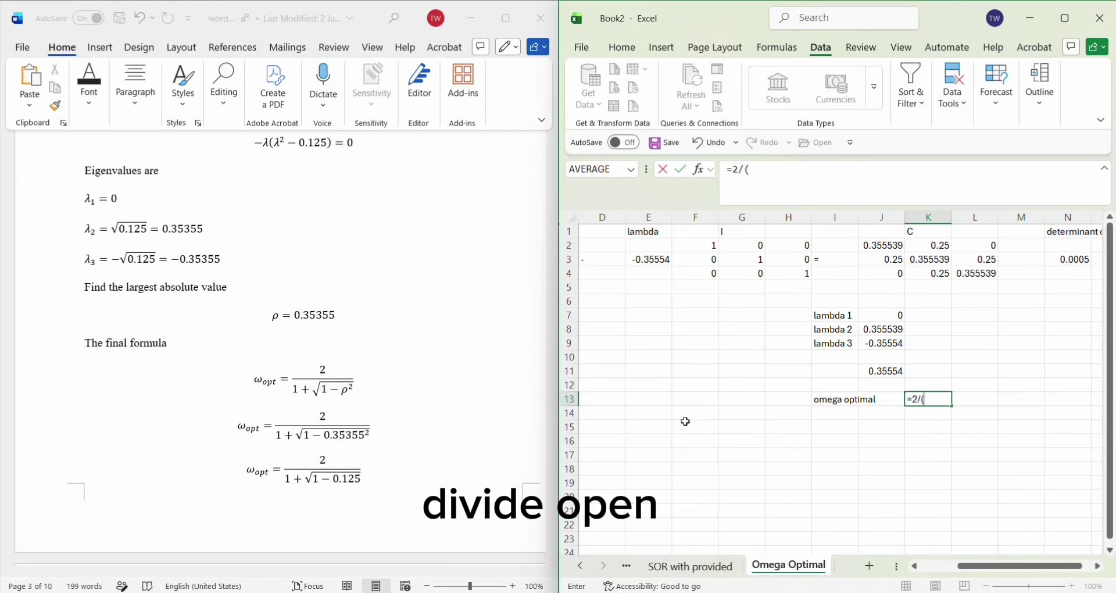
type("1+")
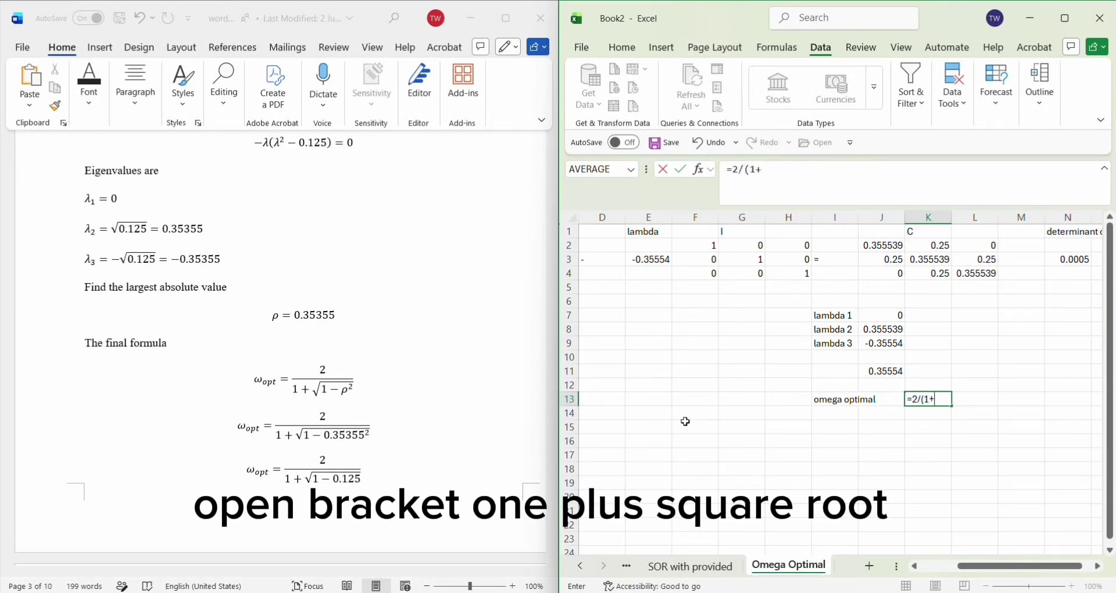
type("sqrt(")
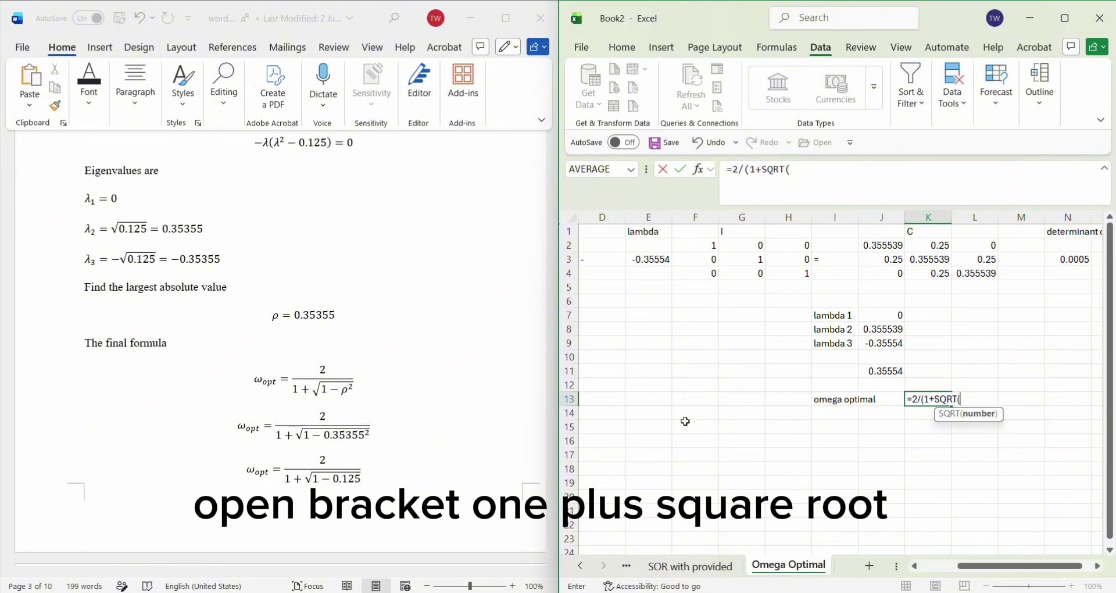
type("1")
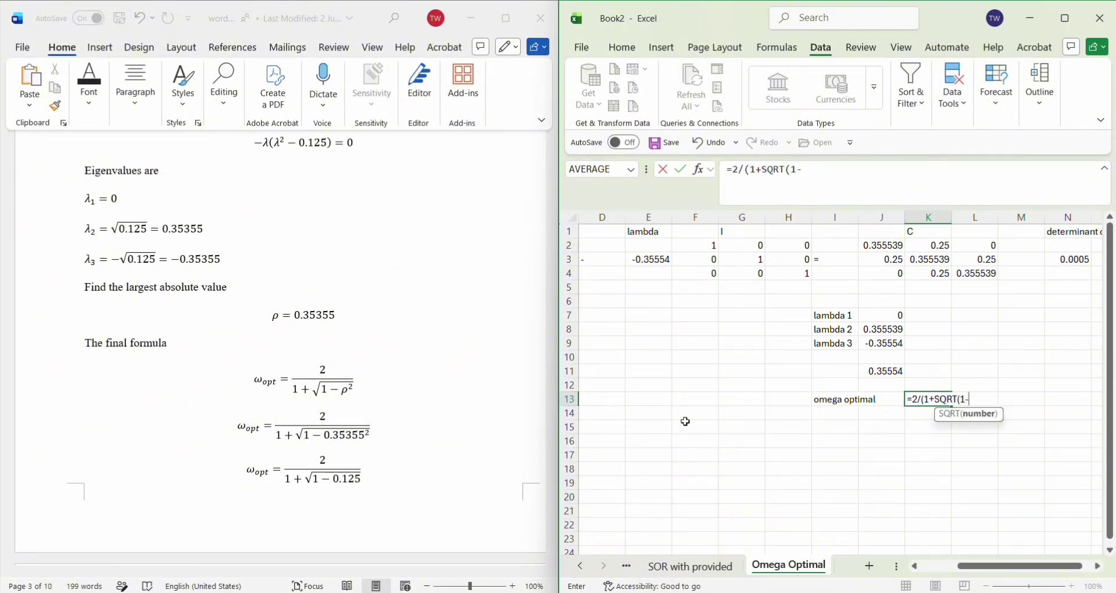
type("-")
left_click(883, 371)
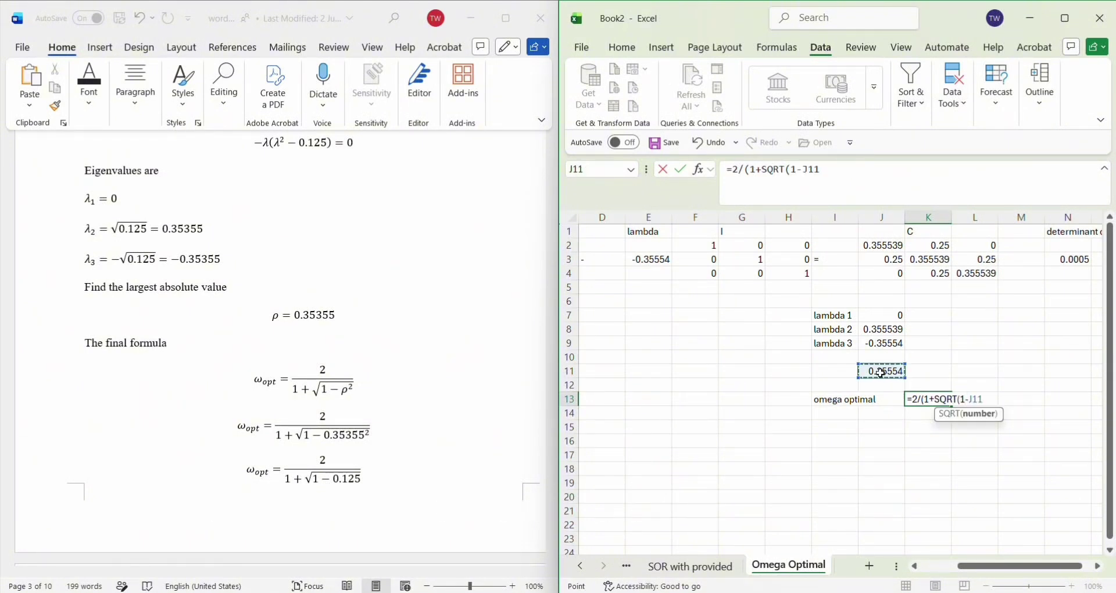
type("*")
left_click(886, 372)
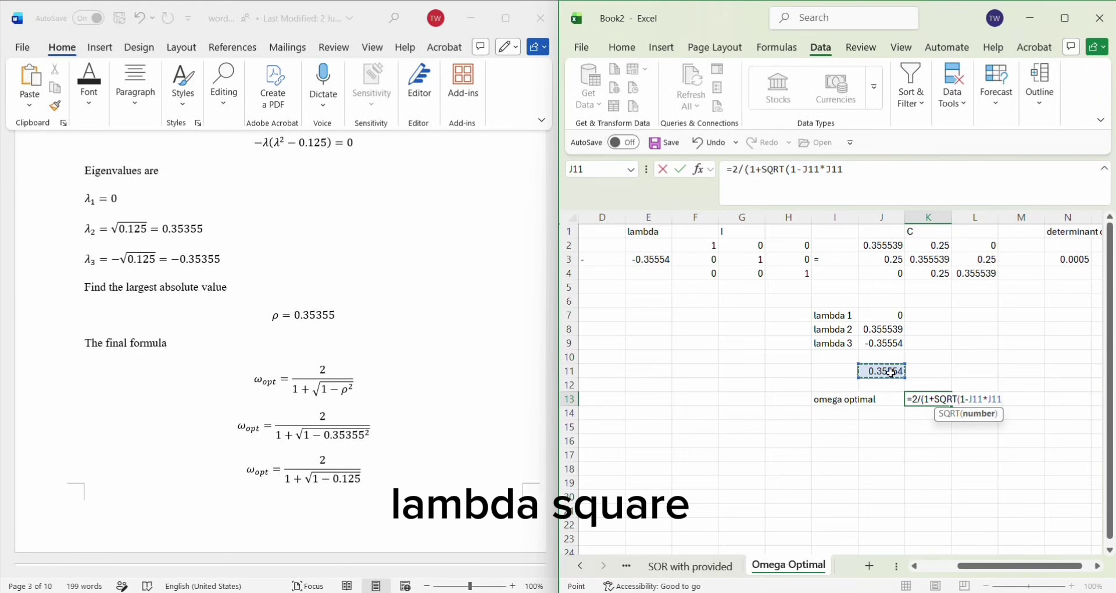
type("))")
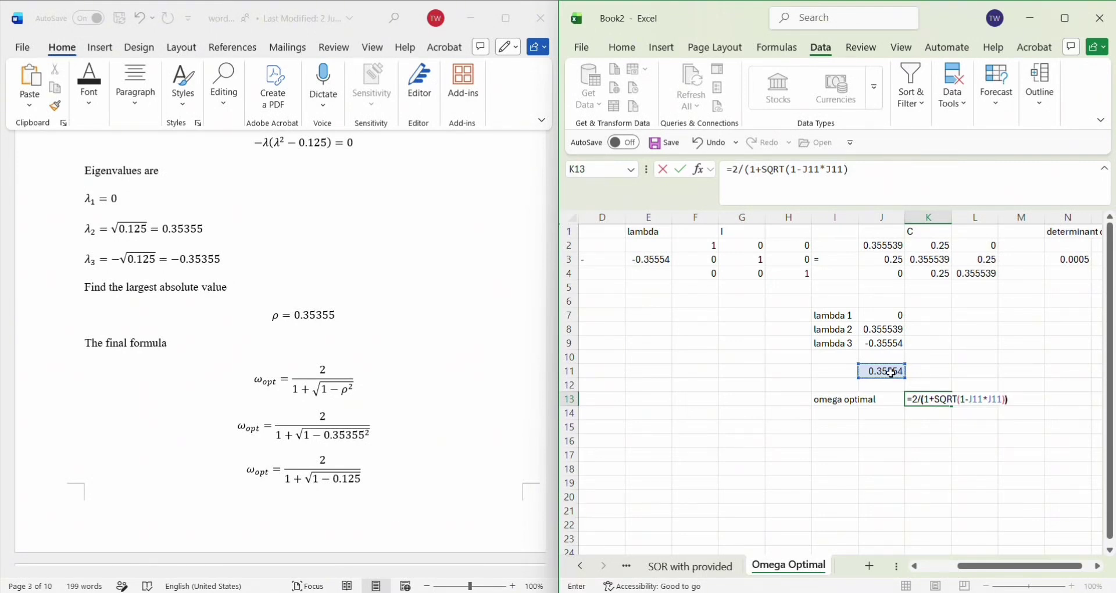
key("Return")
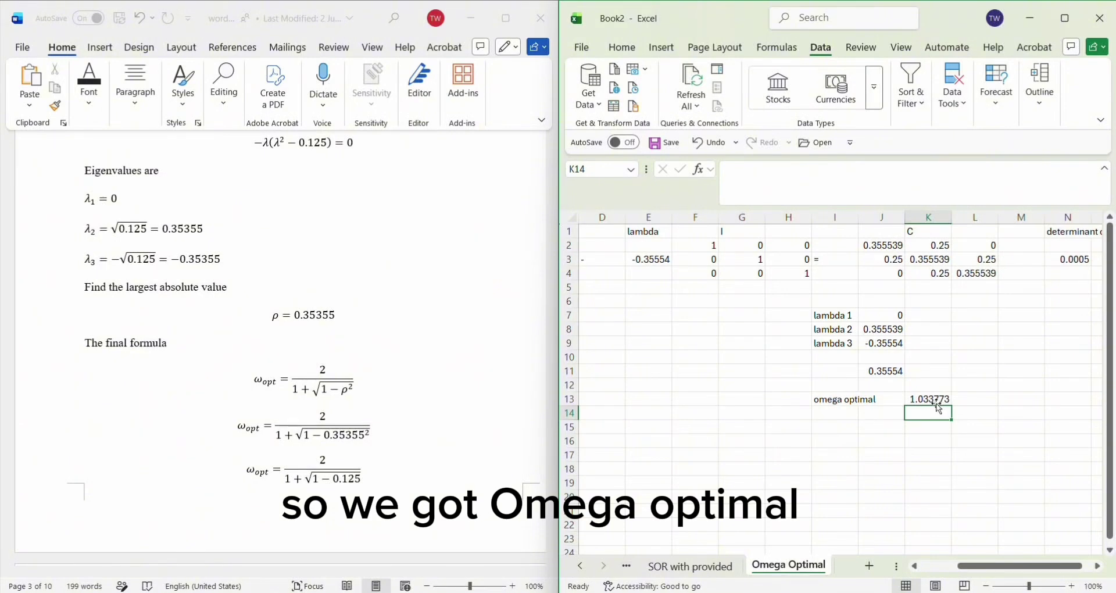
Step: Create a copy of the "SOR with provided" sheet in Book2, placed after all the other sheets
left_click(718, 565)
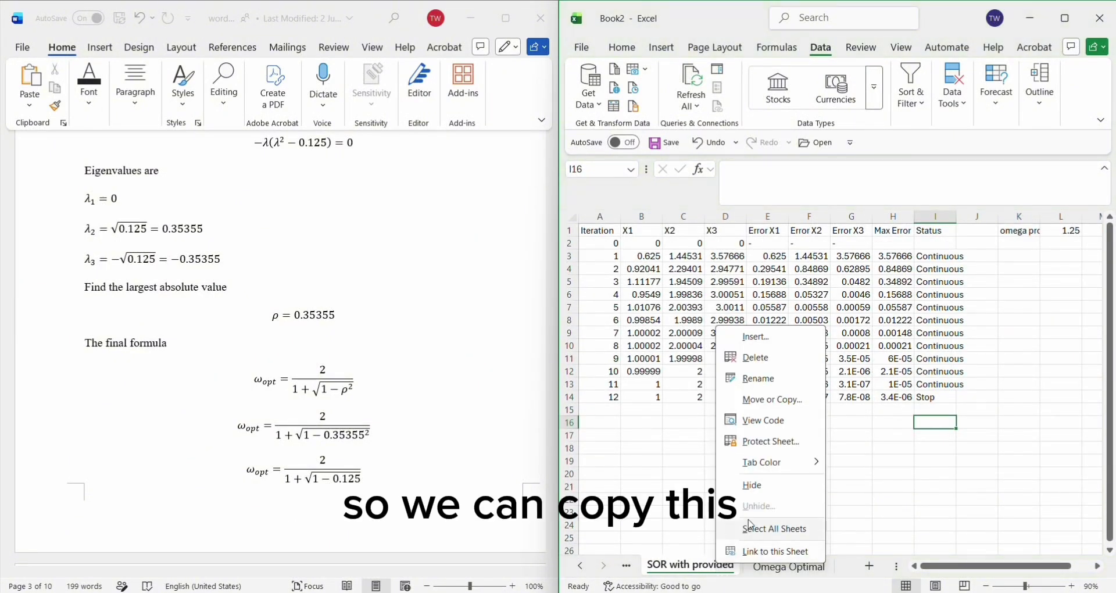
left_click(774, 409)
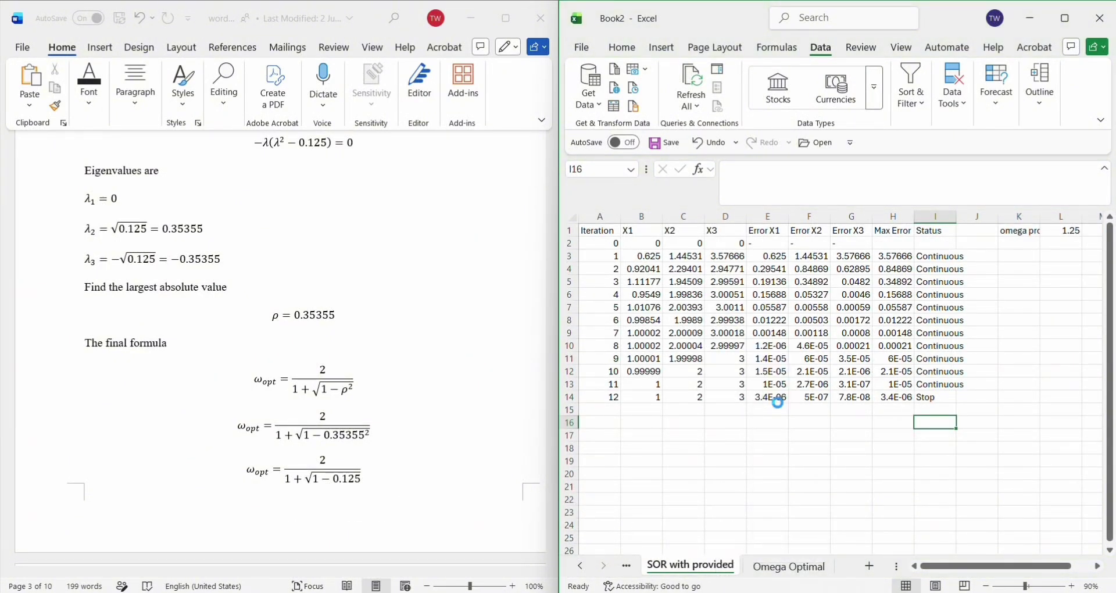
left_click(702, 529)
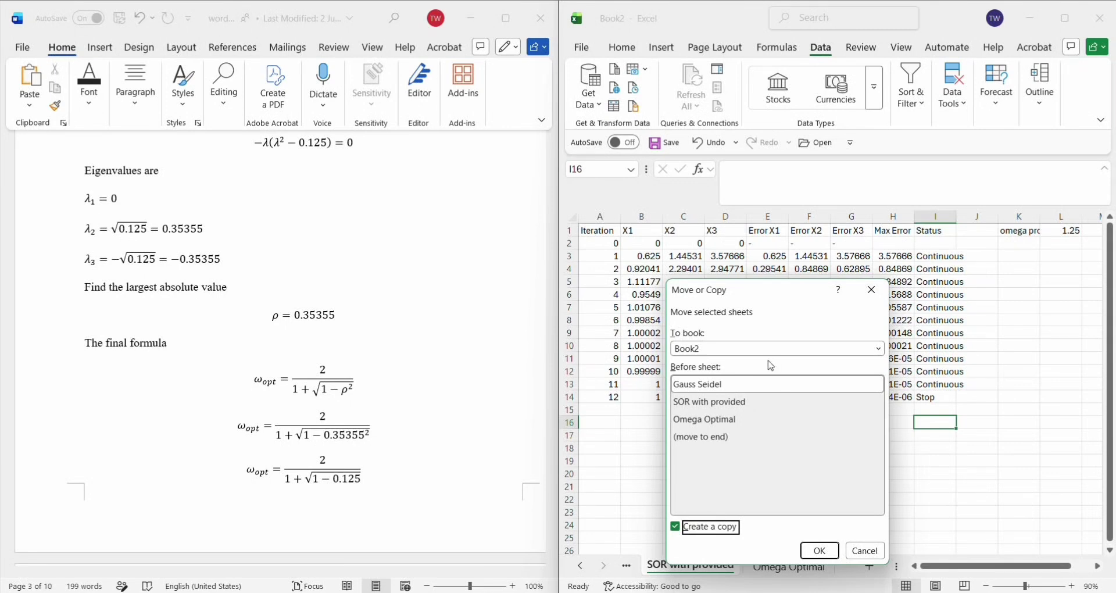
left_click(742, 350)
left_click(739, 356)
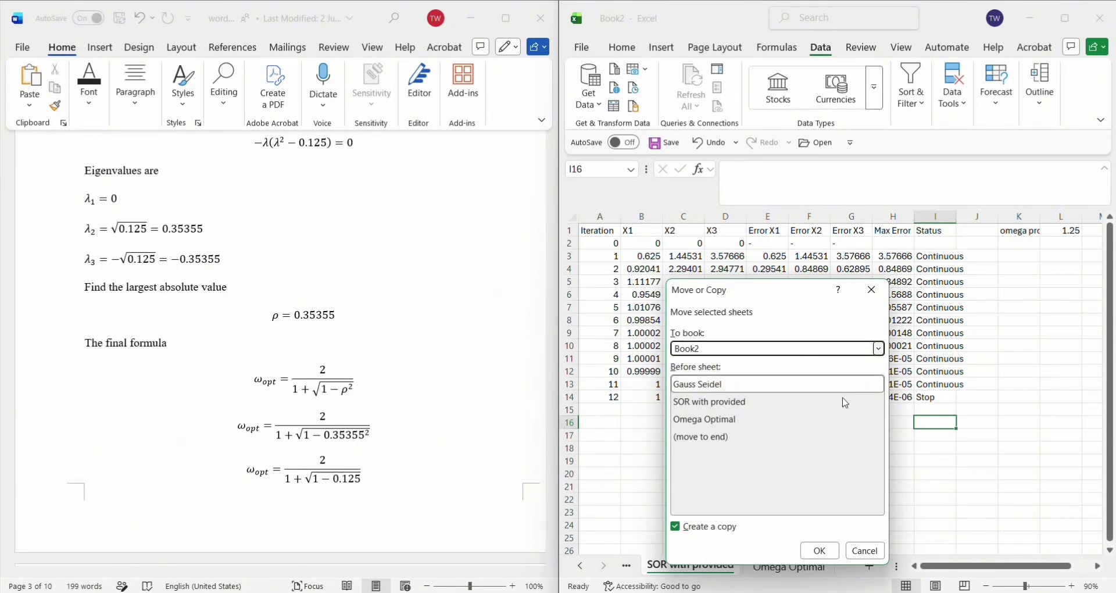
left_click(787, 443)
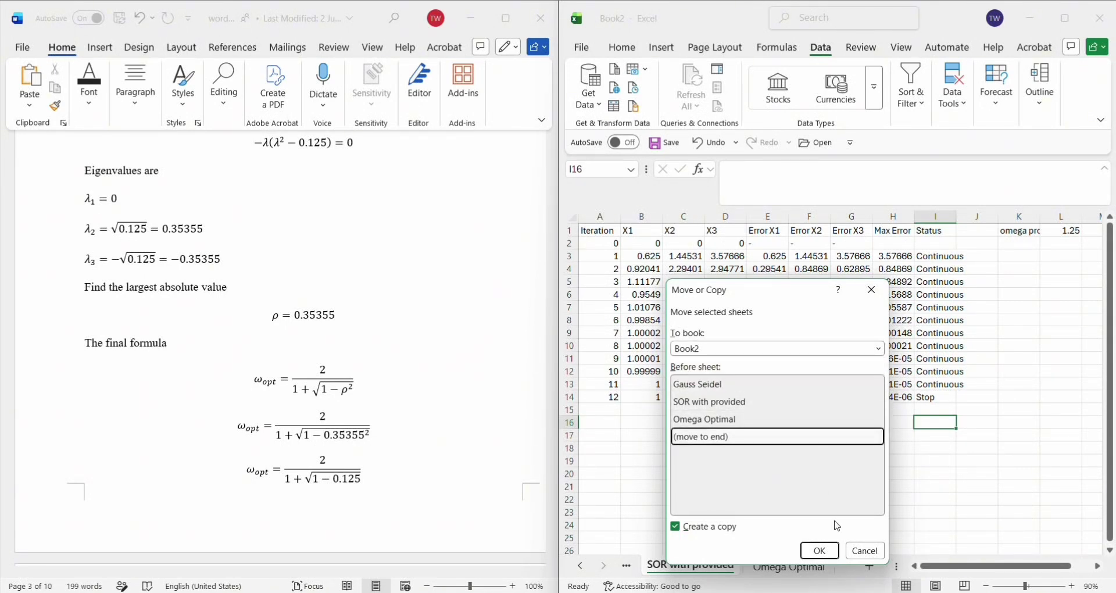
left_click(818, 550)
Step: Rename the copied sheet as "SOR with optimal"
double_click(741, 567)
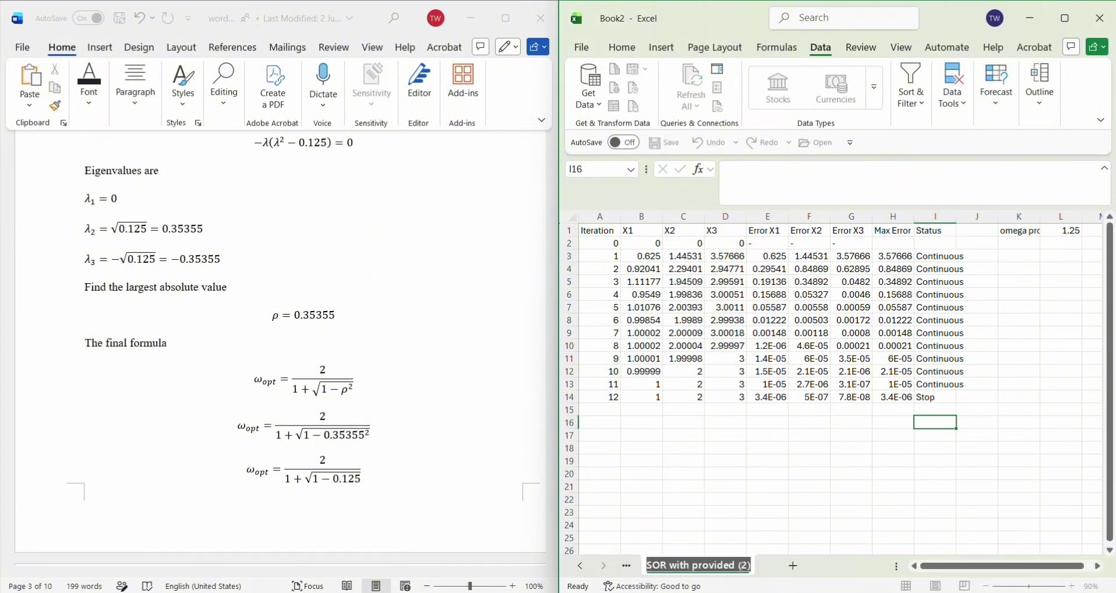
left_click_drag(751, 564, 715, 565)
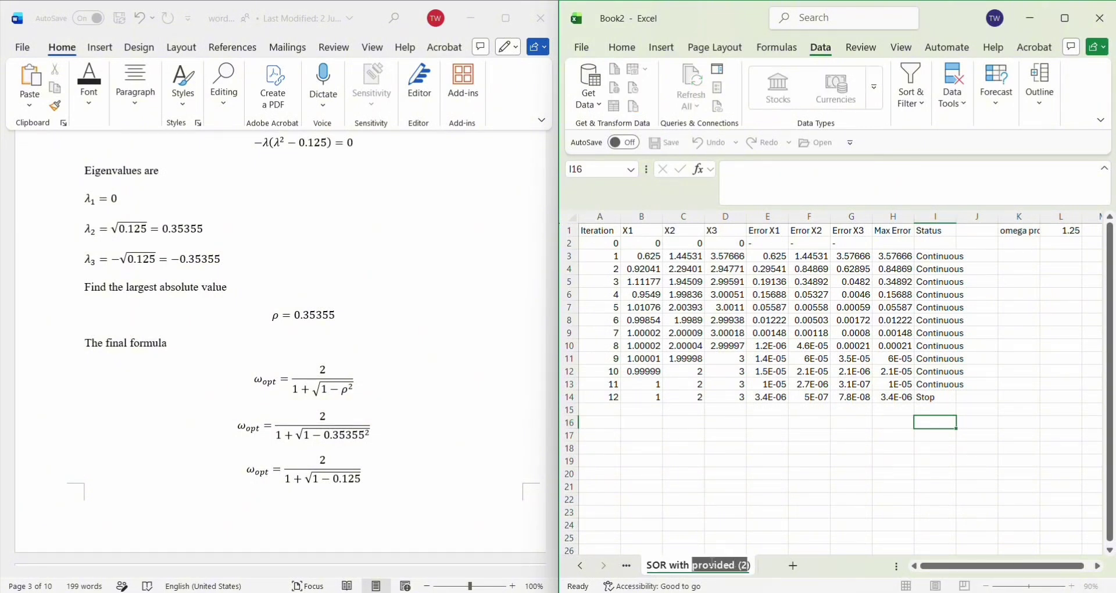
key("BackSpace")
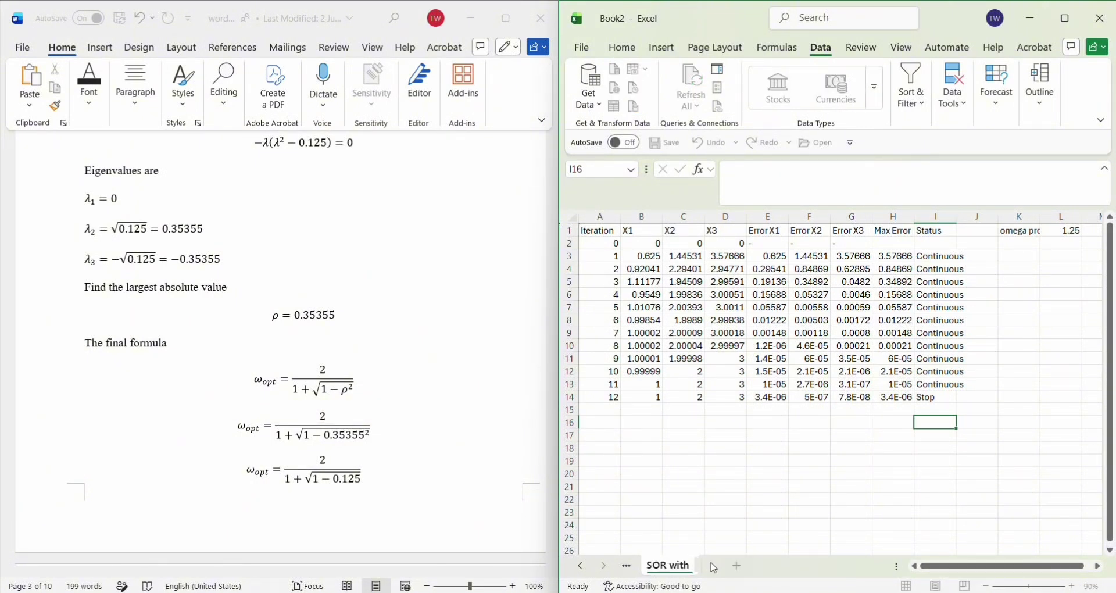
type("optimal")
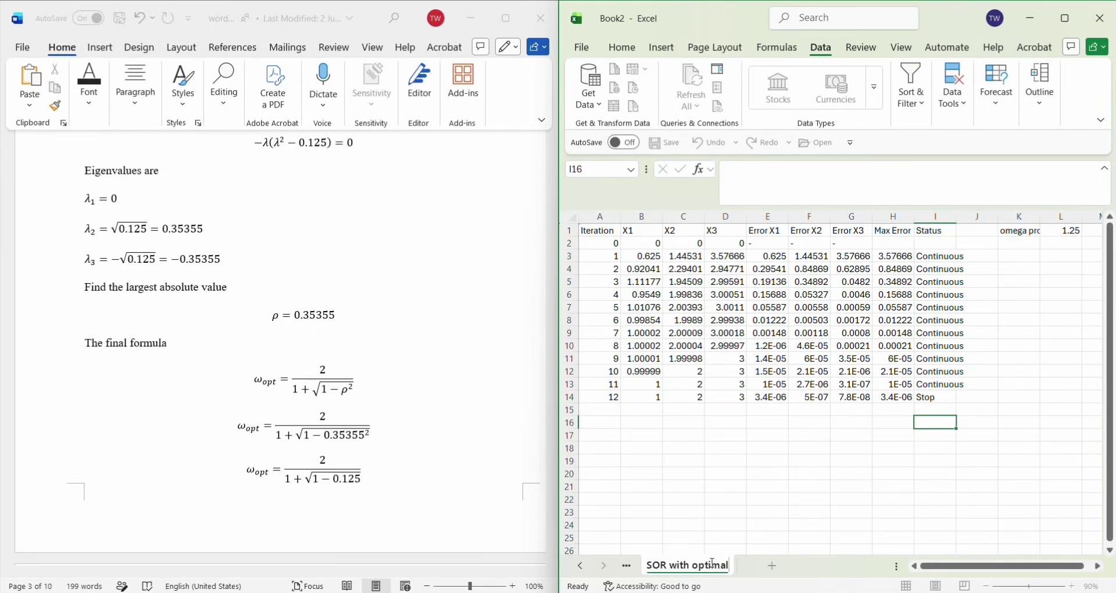
key("Return")
Step: Try to copy the optimal omega from K13 on the Omega Optimal sheet into L1 on the "SOR with optimal" sheet
left_click(626, 565)
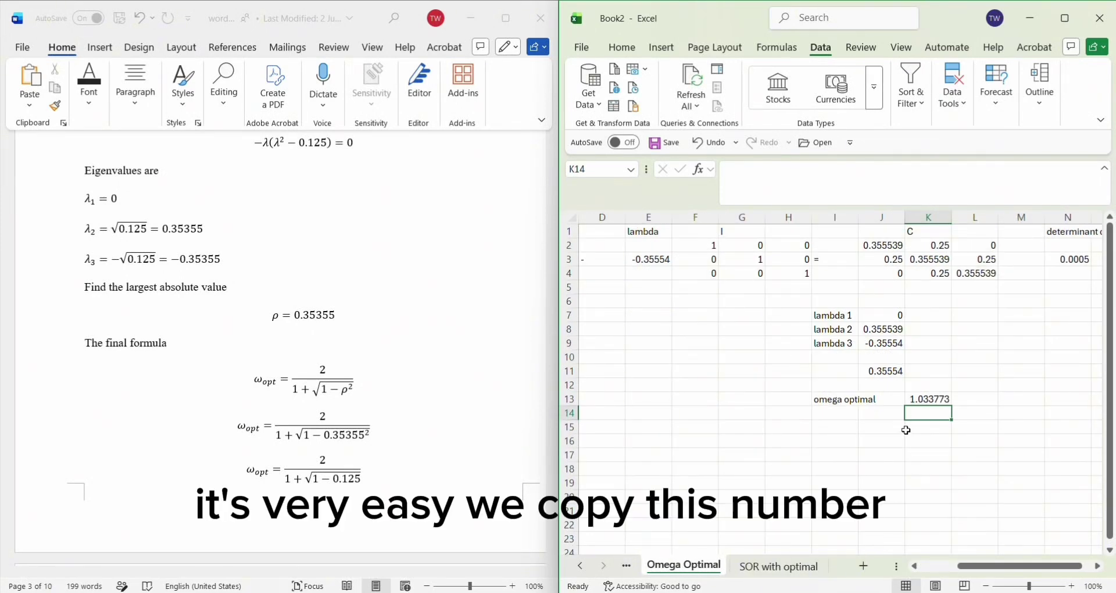
left_click(927, 398)
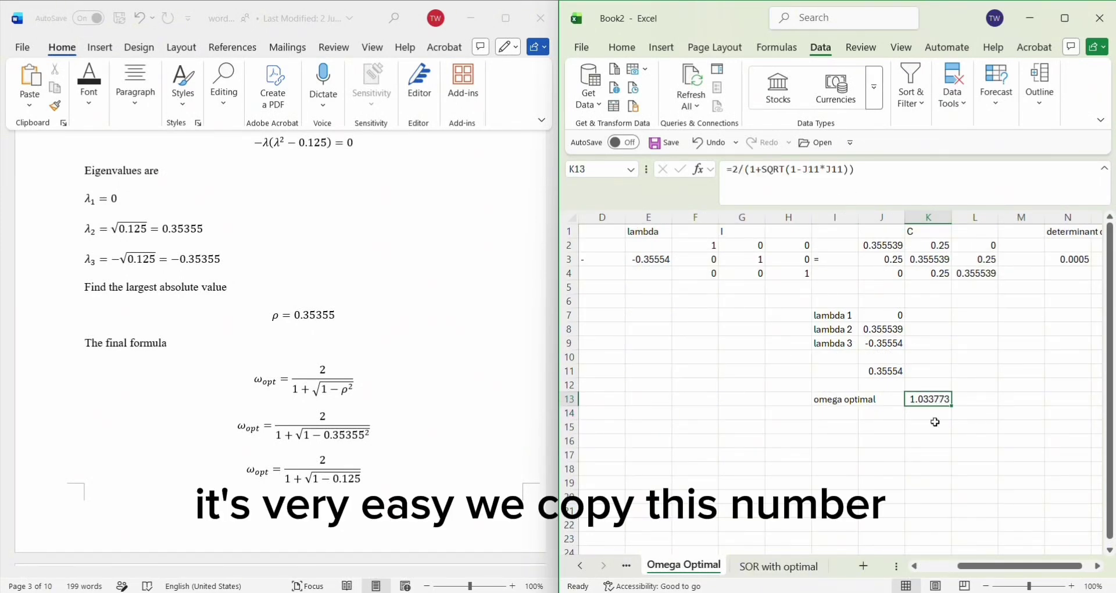
key("ctrl+c")
left_click(779, 565)
left_click(1055, 232)
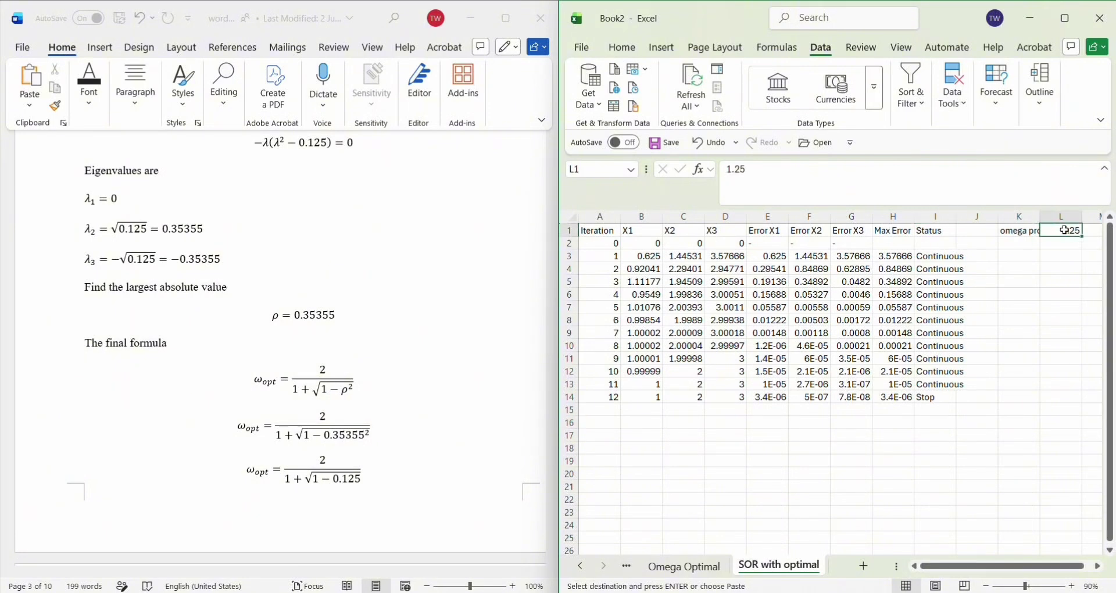
key("ctrl+v")
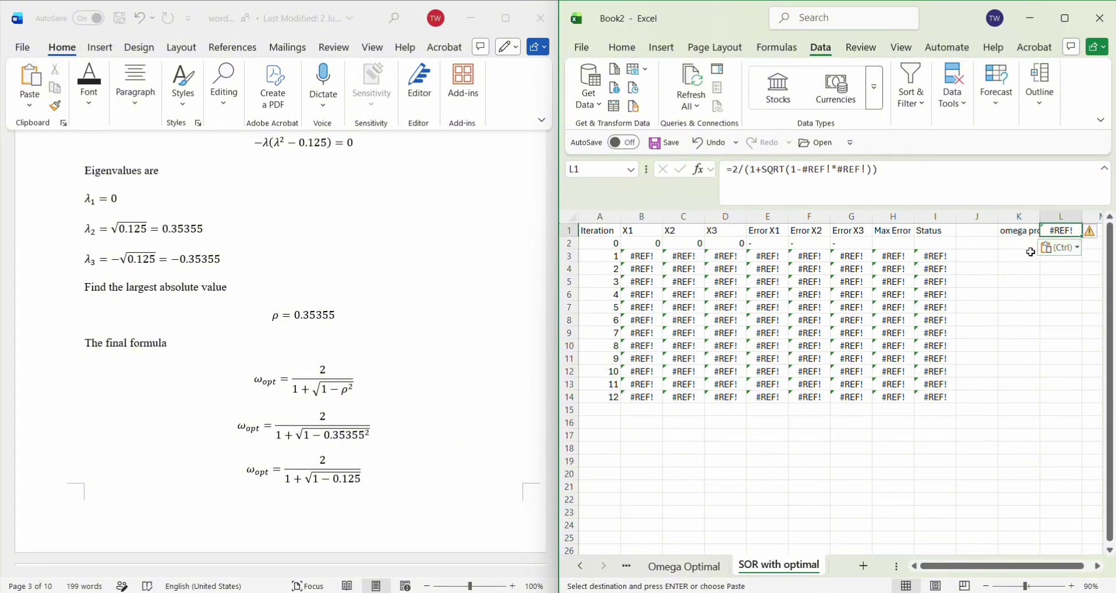
key("BackSpace")
Step: Check the omega value on the Omega Optimal sheet and enter 1.03377 in cell L1 of the "SOR with optimal" sheet
left_click(691, 567)
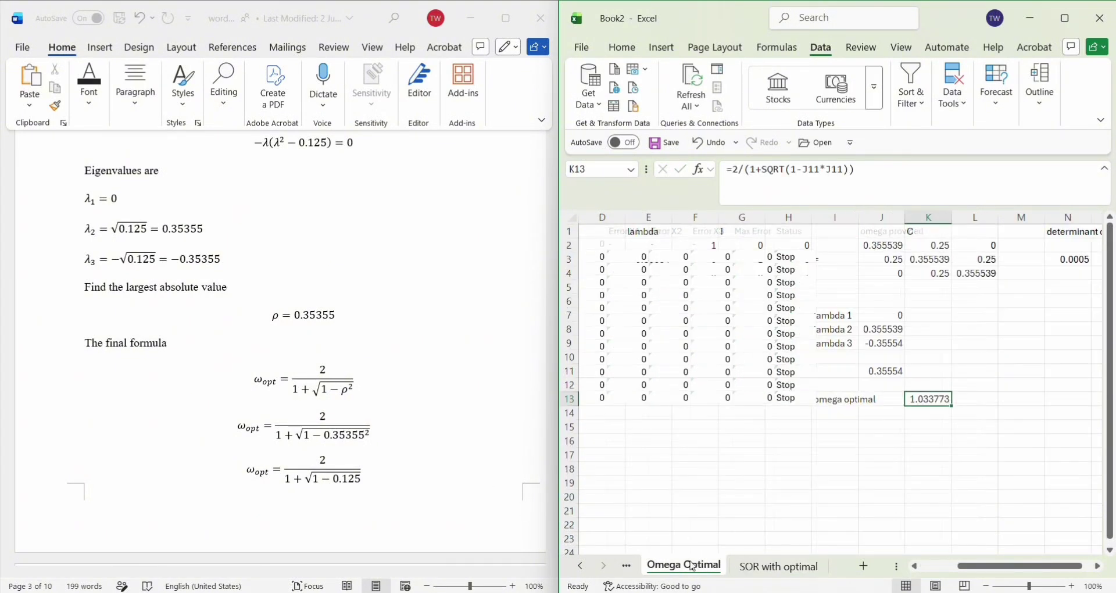
left_click(920, 419)
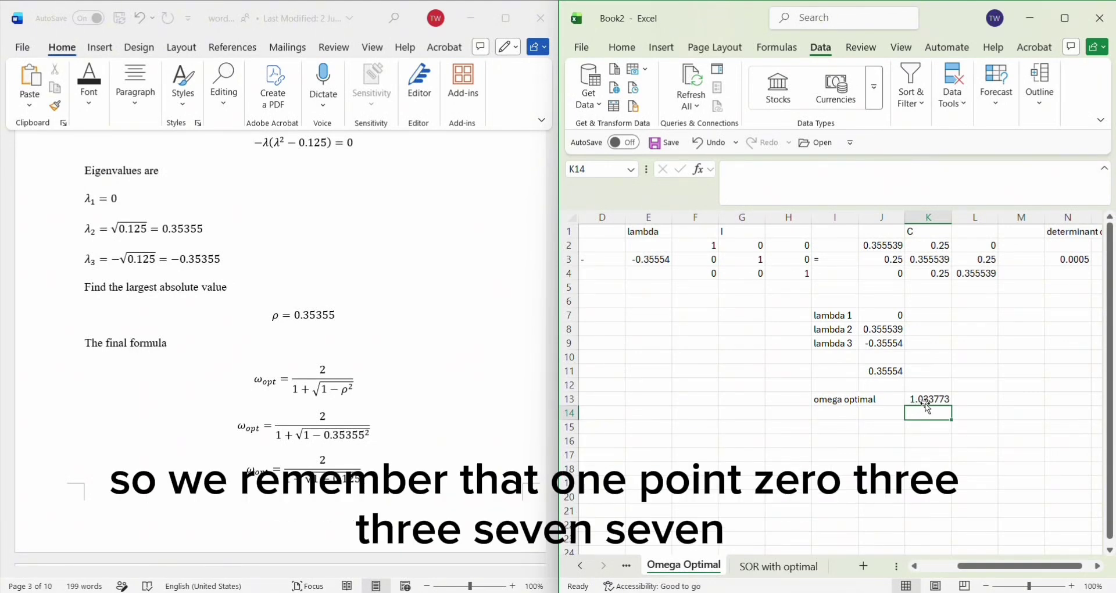
left_click(779, 566)
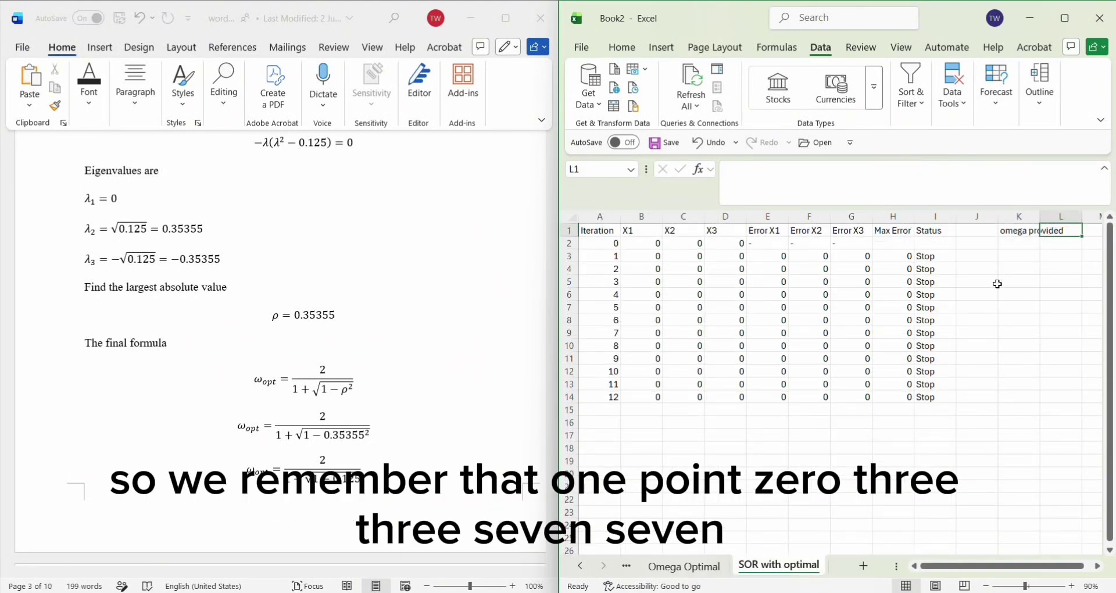
left_click(1061, 230)
left_click(886, 174)
type("1.")
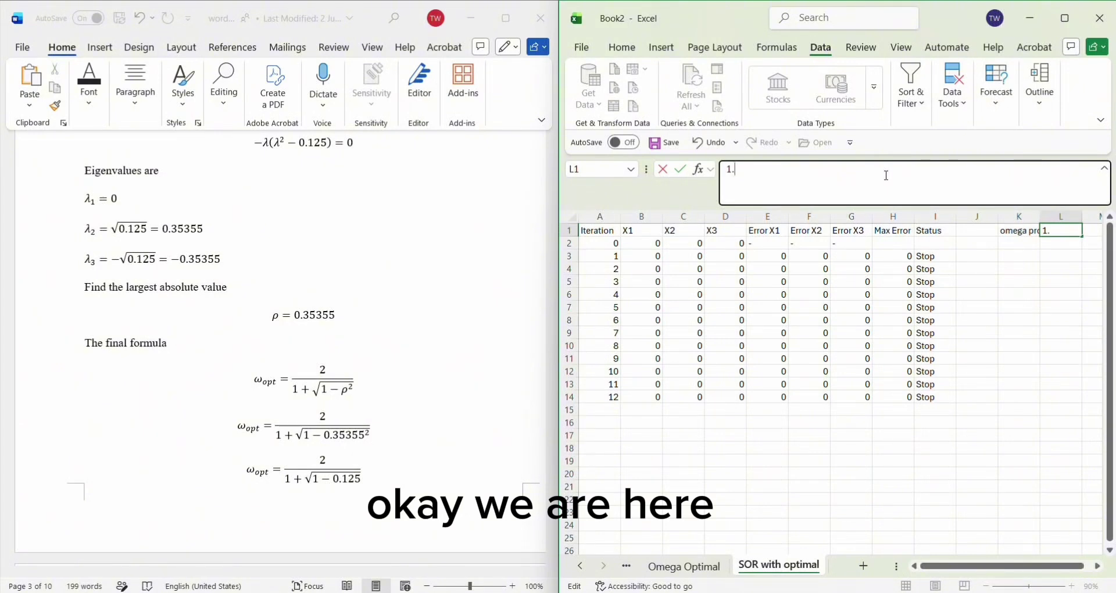
type("00")
key("BackSpace")
type("3377")
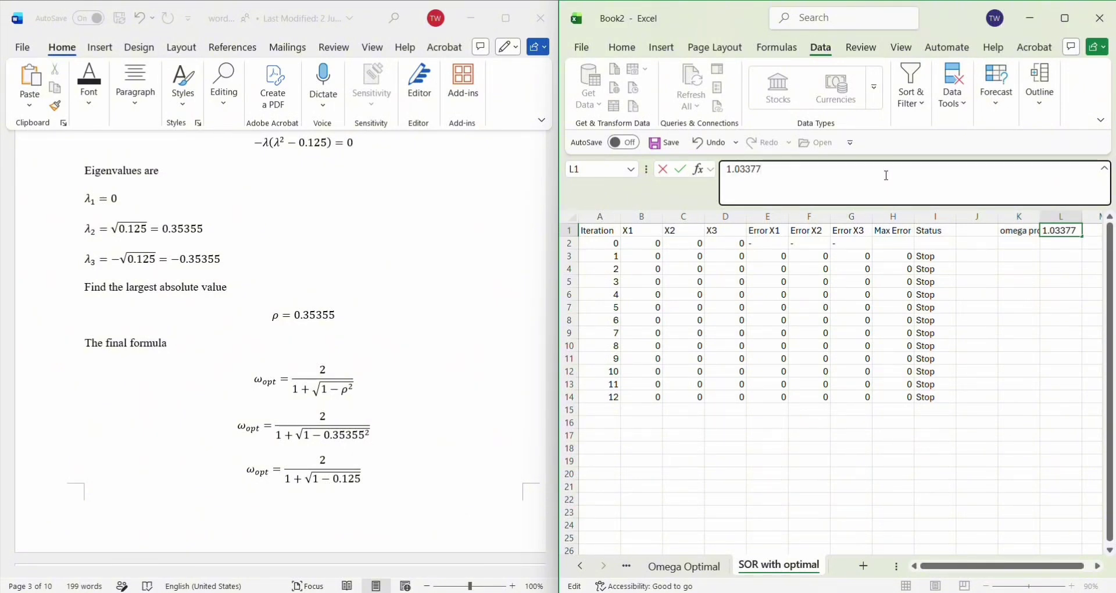
key("Return")
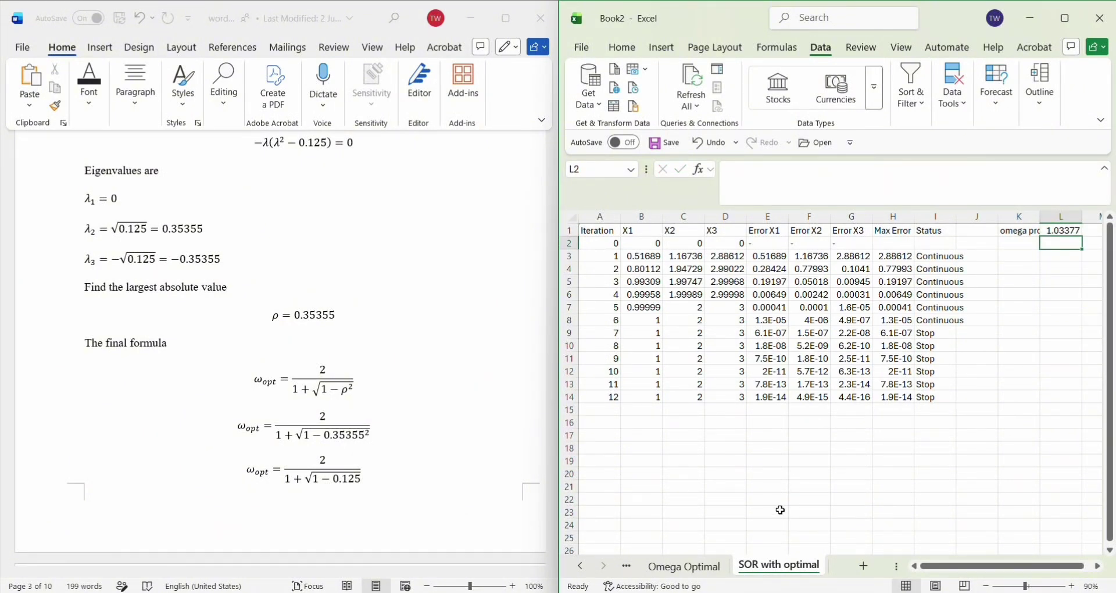
Step: Delete the surplus rows for iterations 8 to 12 from the table on the "SOR with optimal" sheet
left_click(684, 566)
left_click(778, 565)
left_click(891, 401)
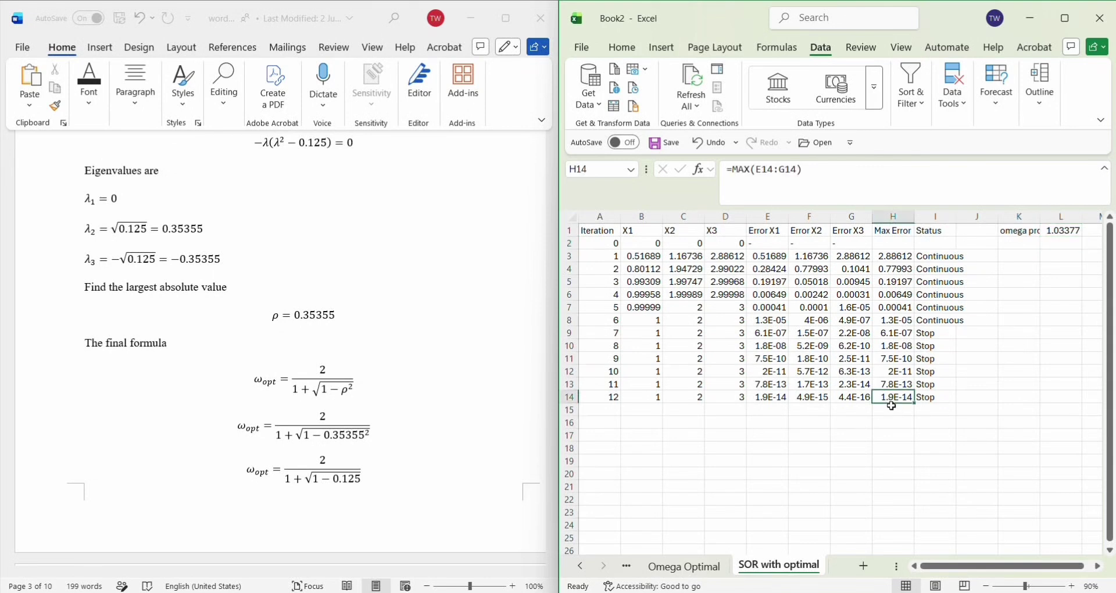
left_click_drag(604, 398, 904, 399)
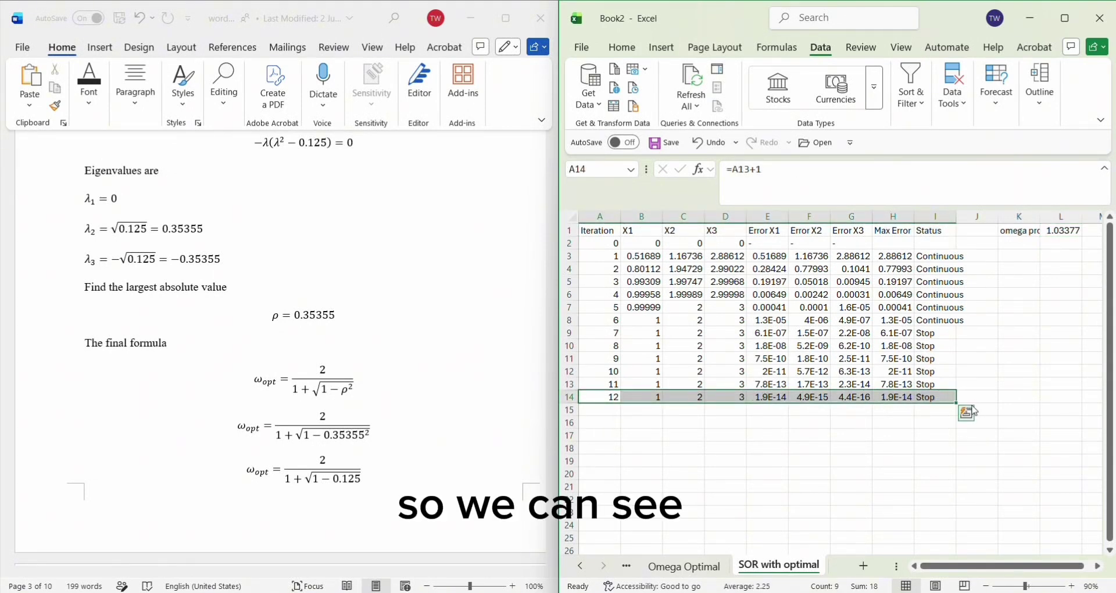
left_click_drag(956, 402, 960, 343)
left_click(879, 430)
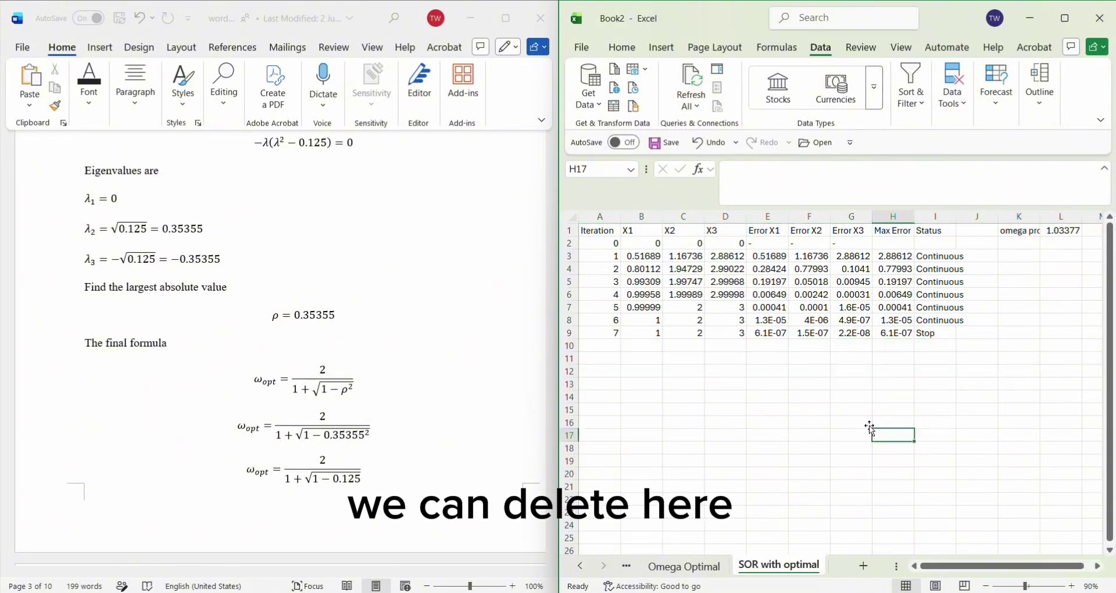
Step: Compare the iteration tables on the "SOR with provided" and Gauss Seidel sheets
left_click(625, 567)
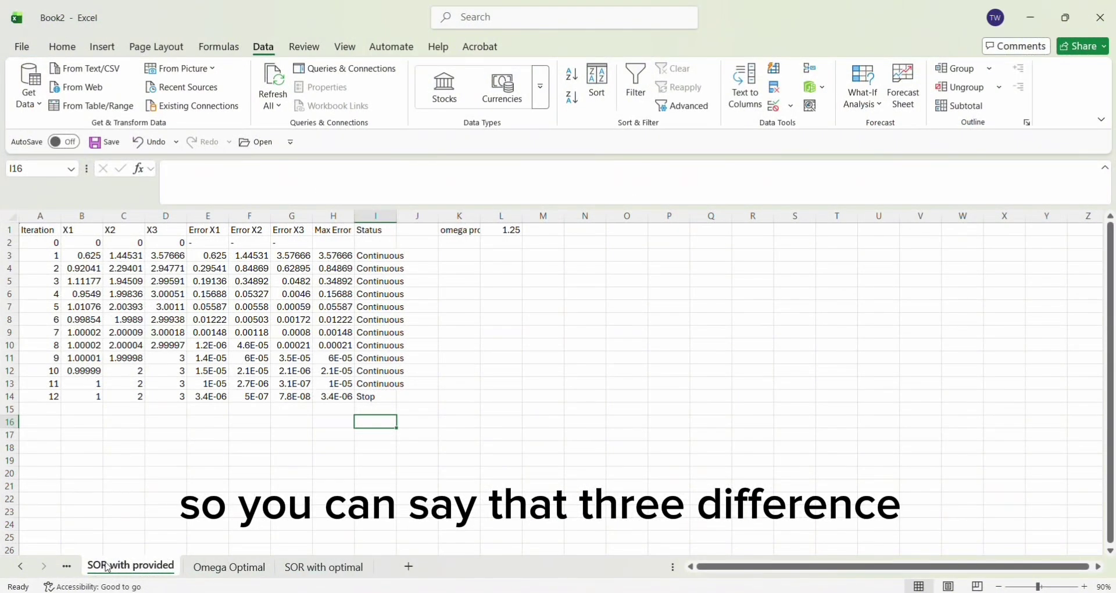
left_click(92, 566)
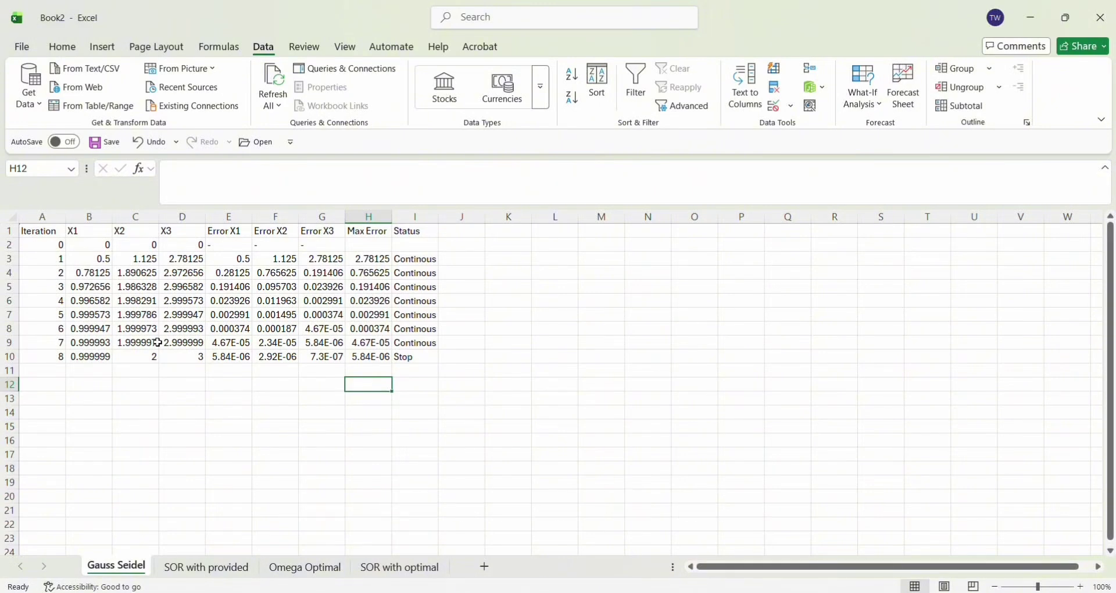
Step: Review the "SOR with provided" and Gauss Seidel sheets, and move the "SOR with optimal" sheet ahead of the Omega Optimal sheet
left_click(249, 573)
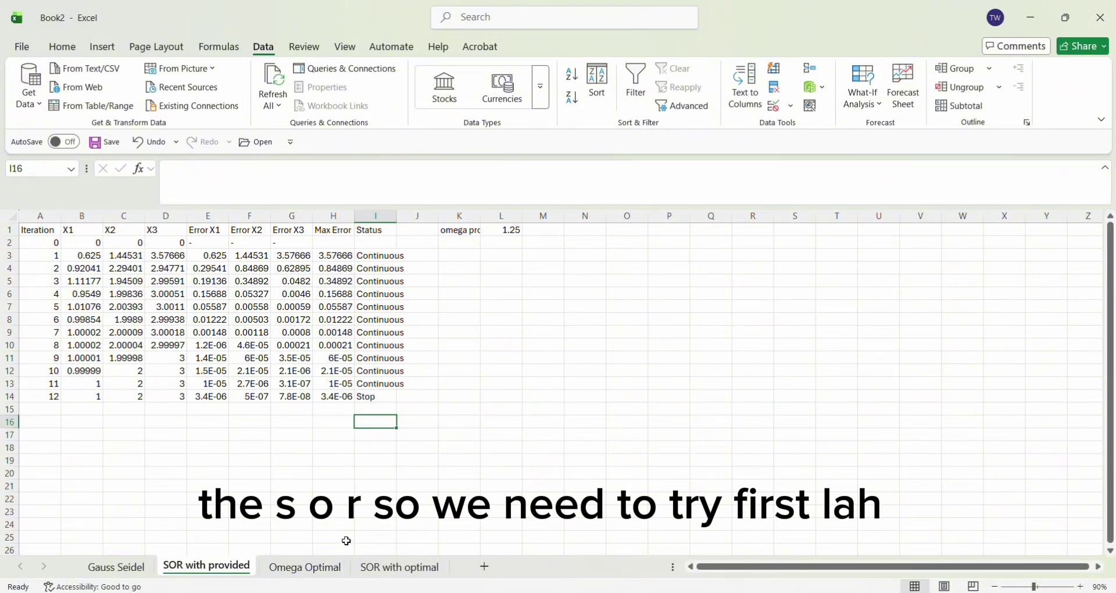
left_click(116, 567)
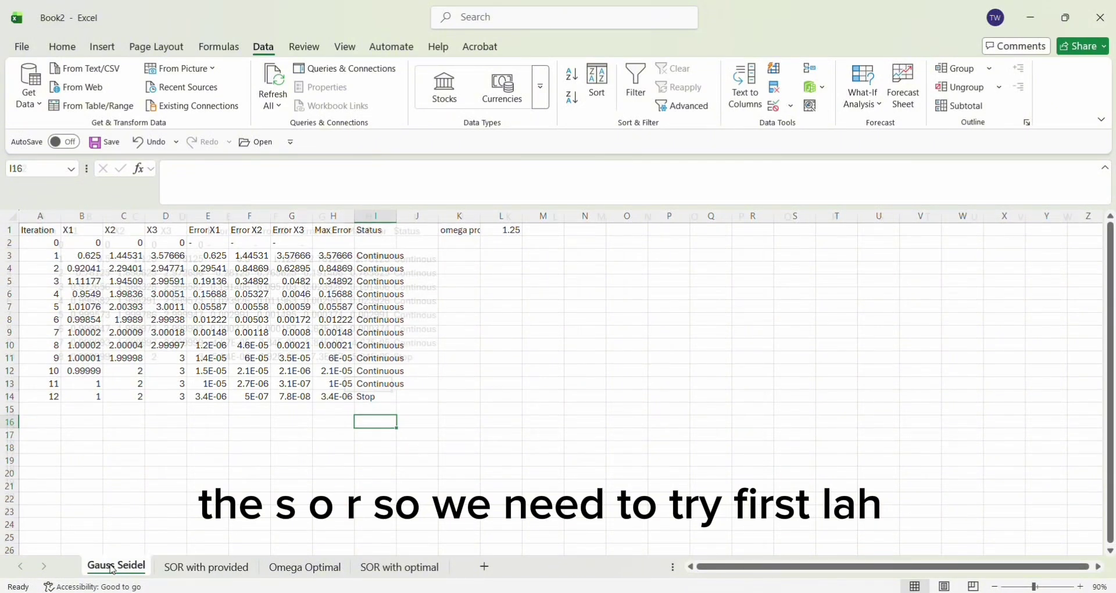
left_click(399, 567)
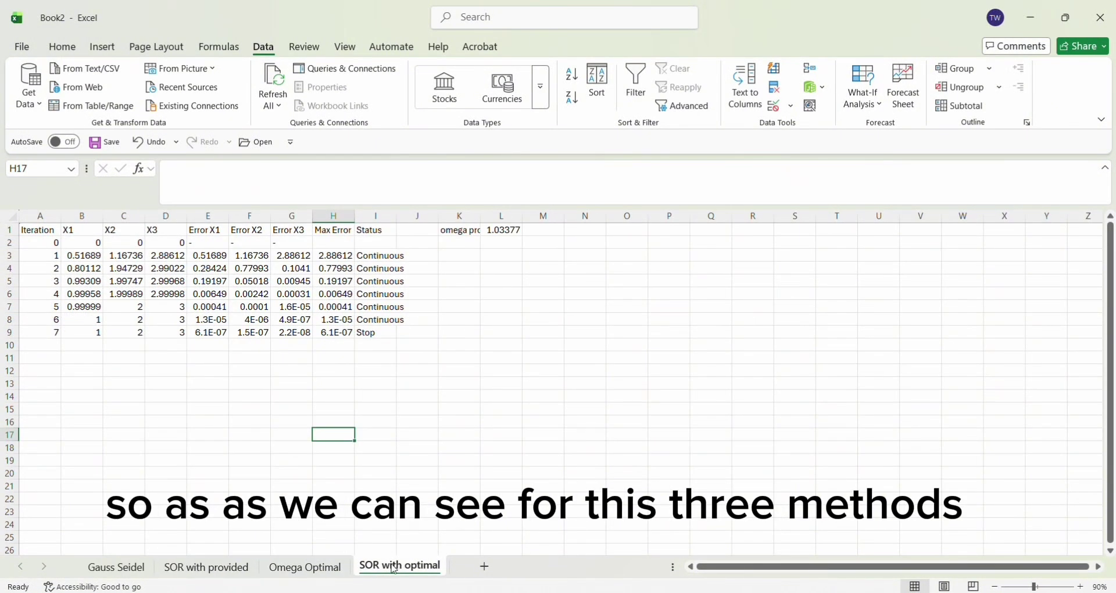
left_click_drag(302, 572, 286, 568)
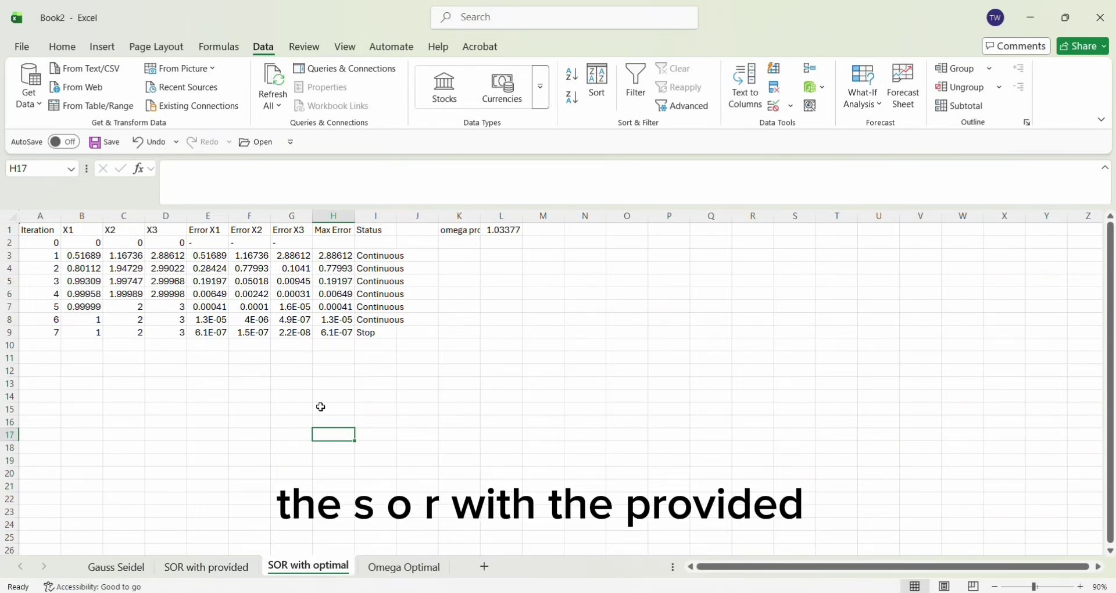
Step: Compare the number of iterations needed to stop on the Gauss Seidel, "SOR with provided" and "SOR with optimal" sheets
left_click(117, 567)
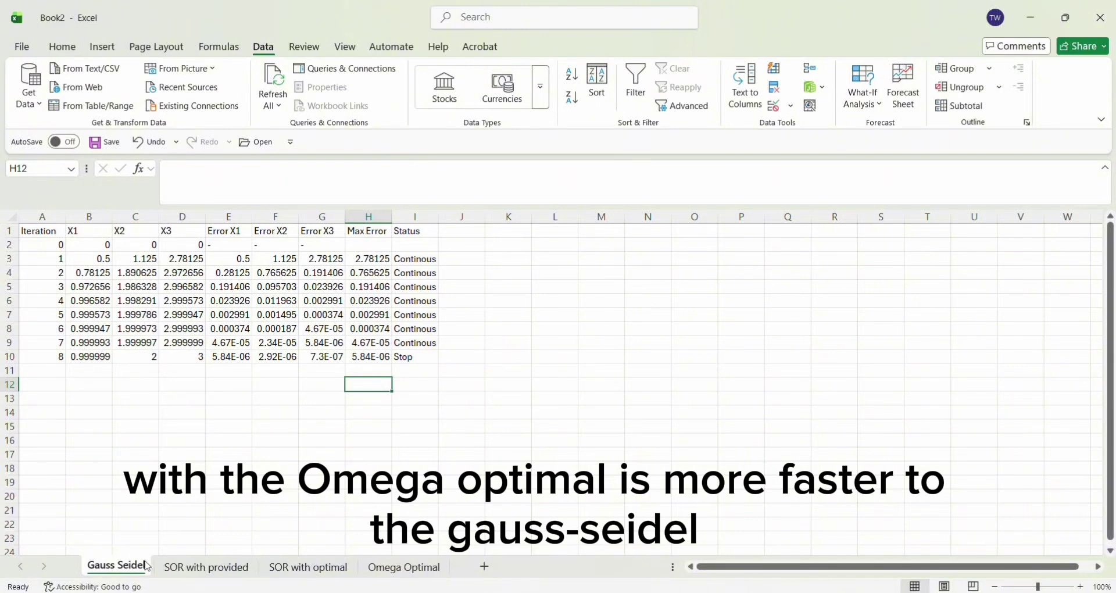
left_click(185, 567)
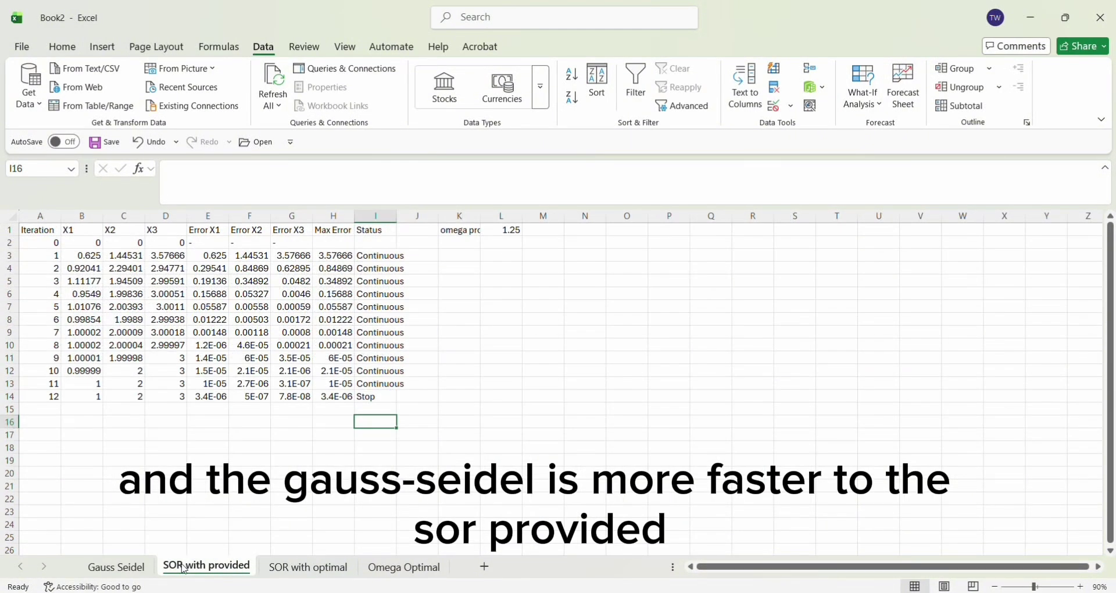
left_click(289, 566)
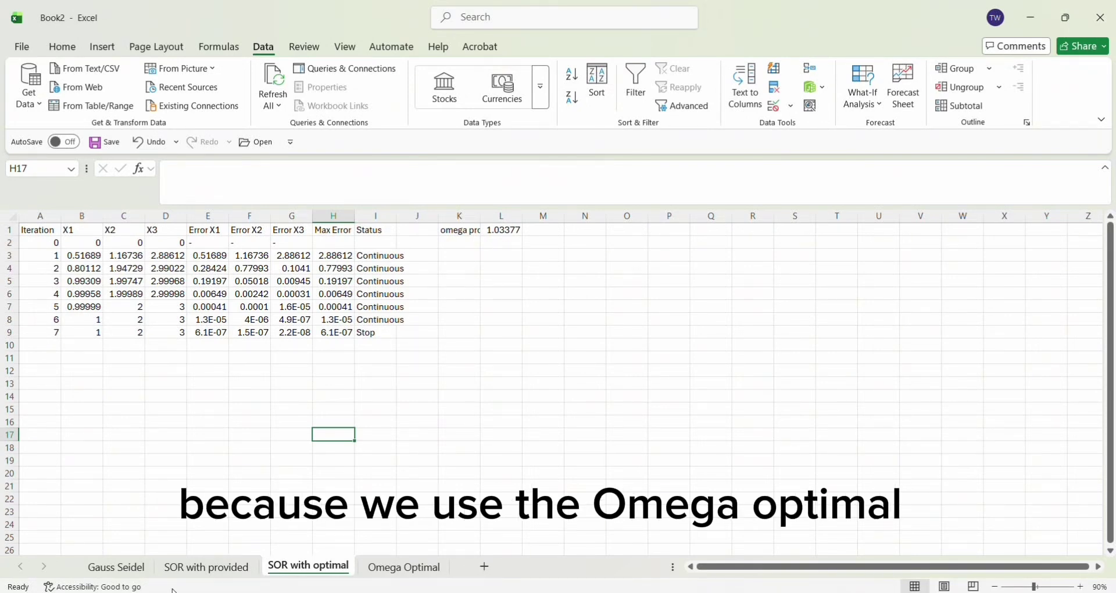
left_click(122, 567)
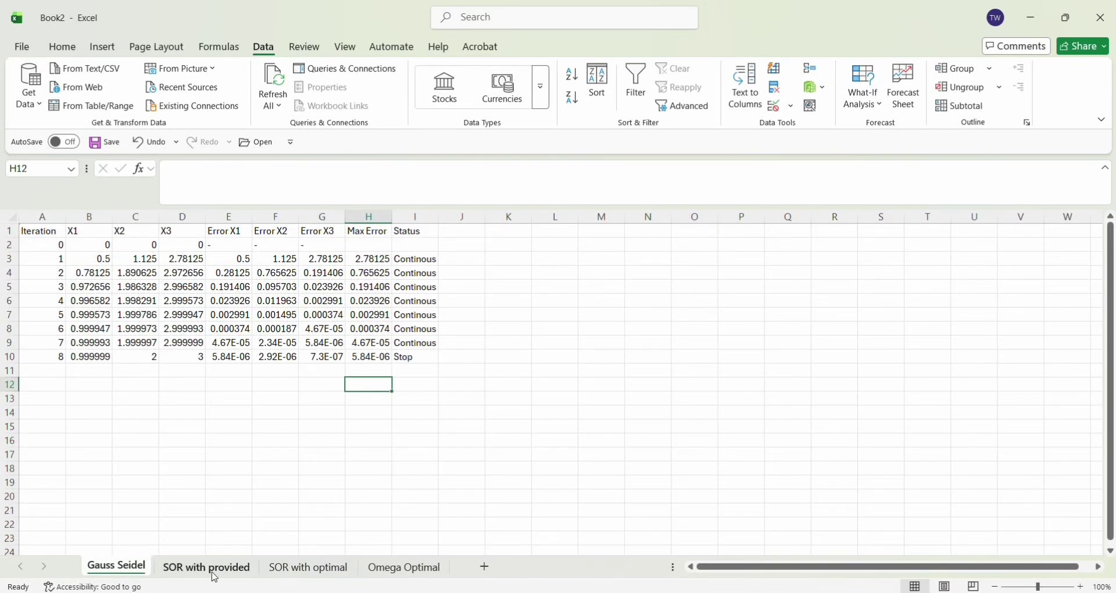